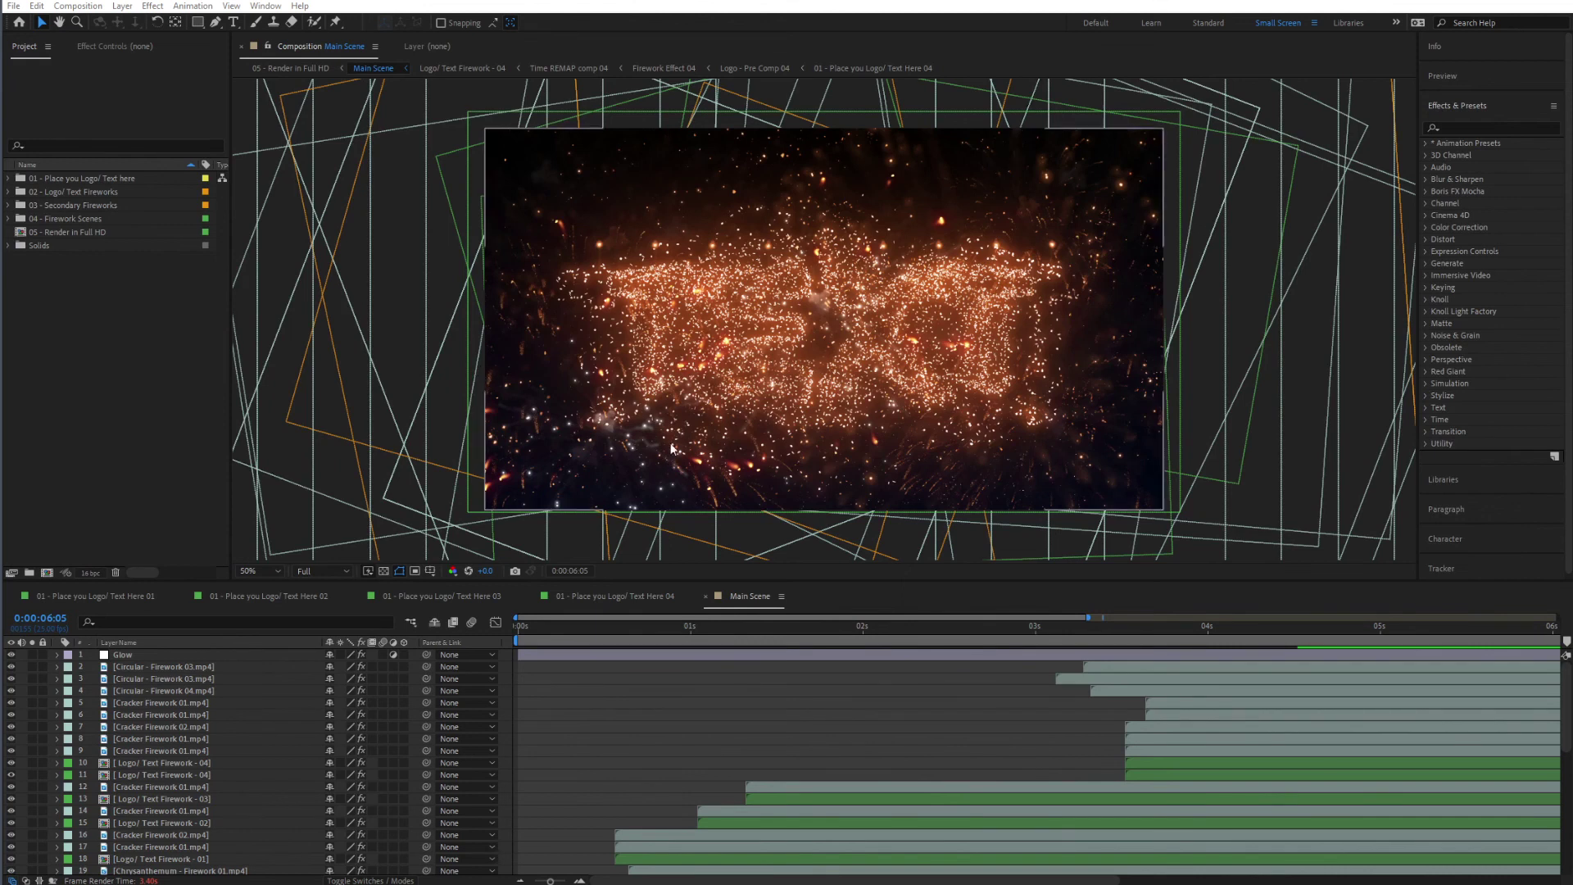
Expand the text folder, open Text Here 01 and change its HAPPY text to MERRY.
click(66, 177)
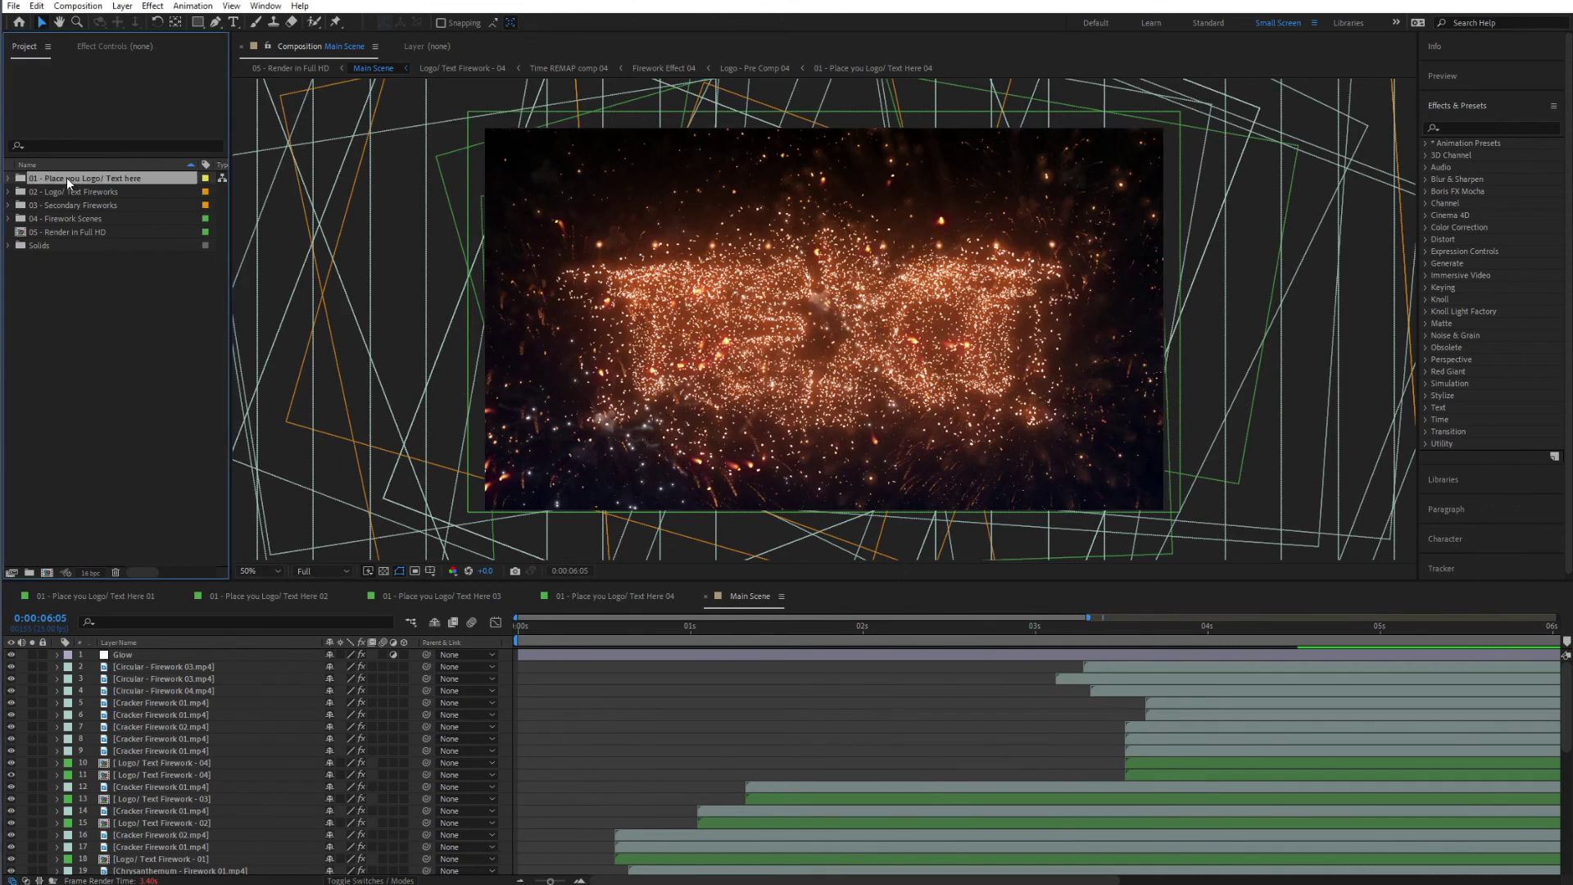
click(10, 177)
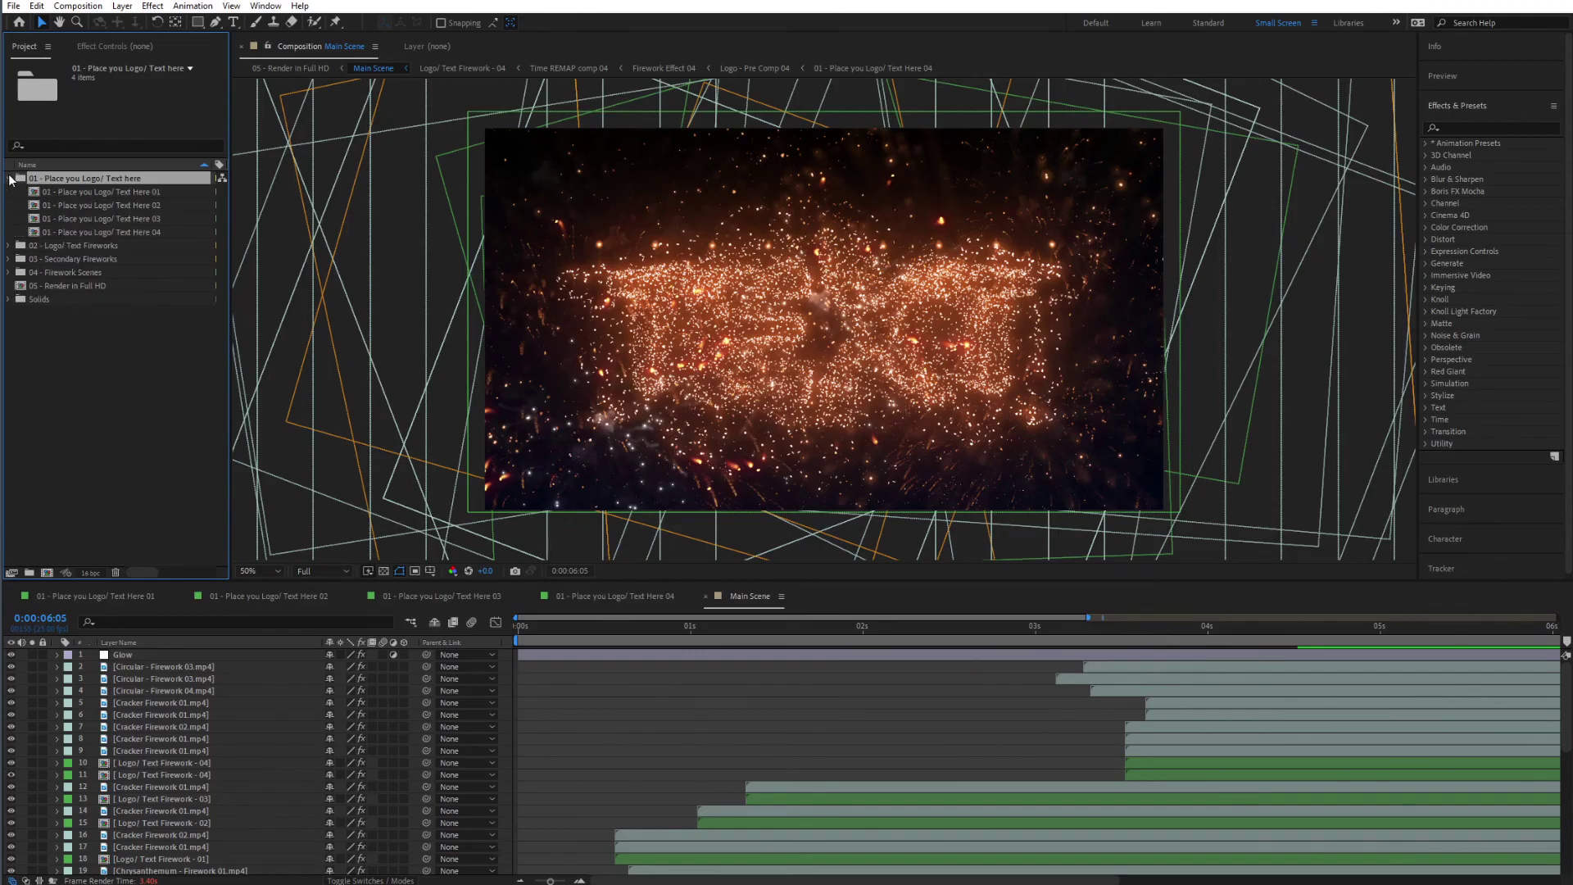
click(82, 193)
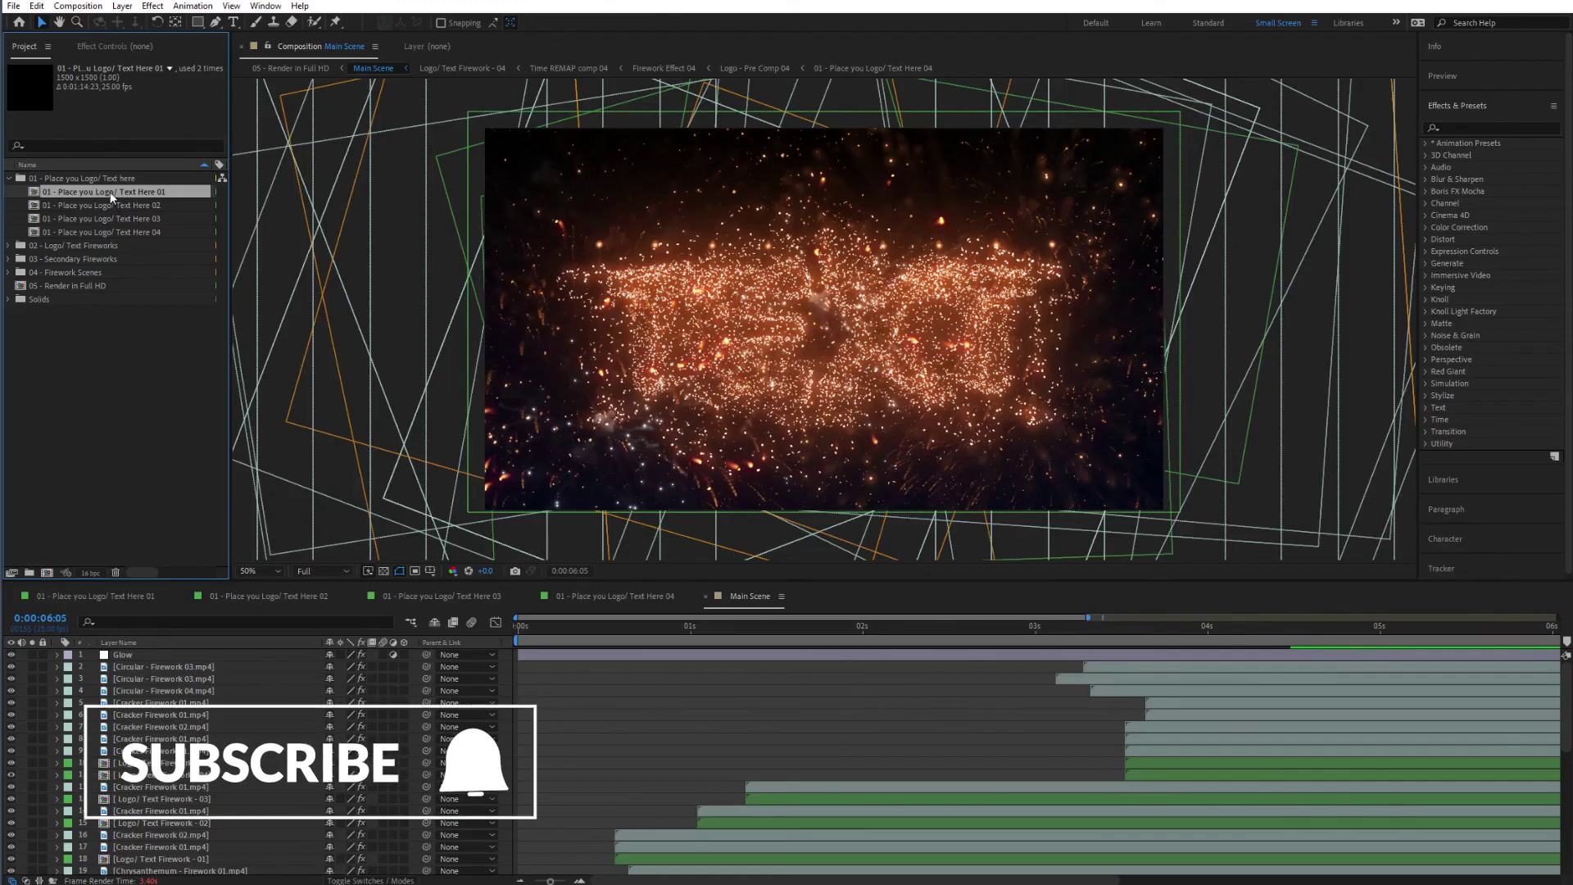
double_click(110, 192)
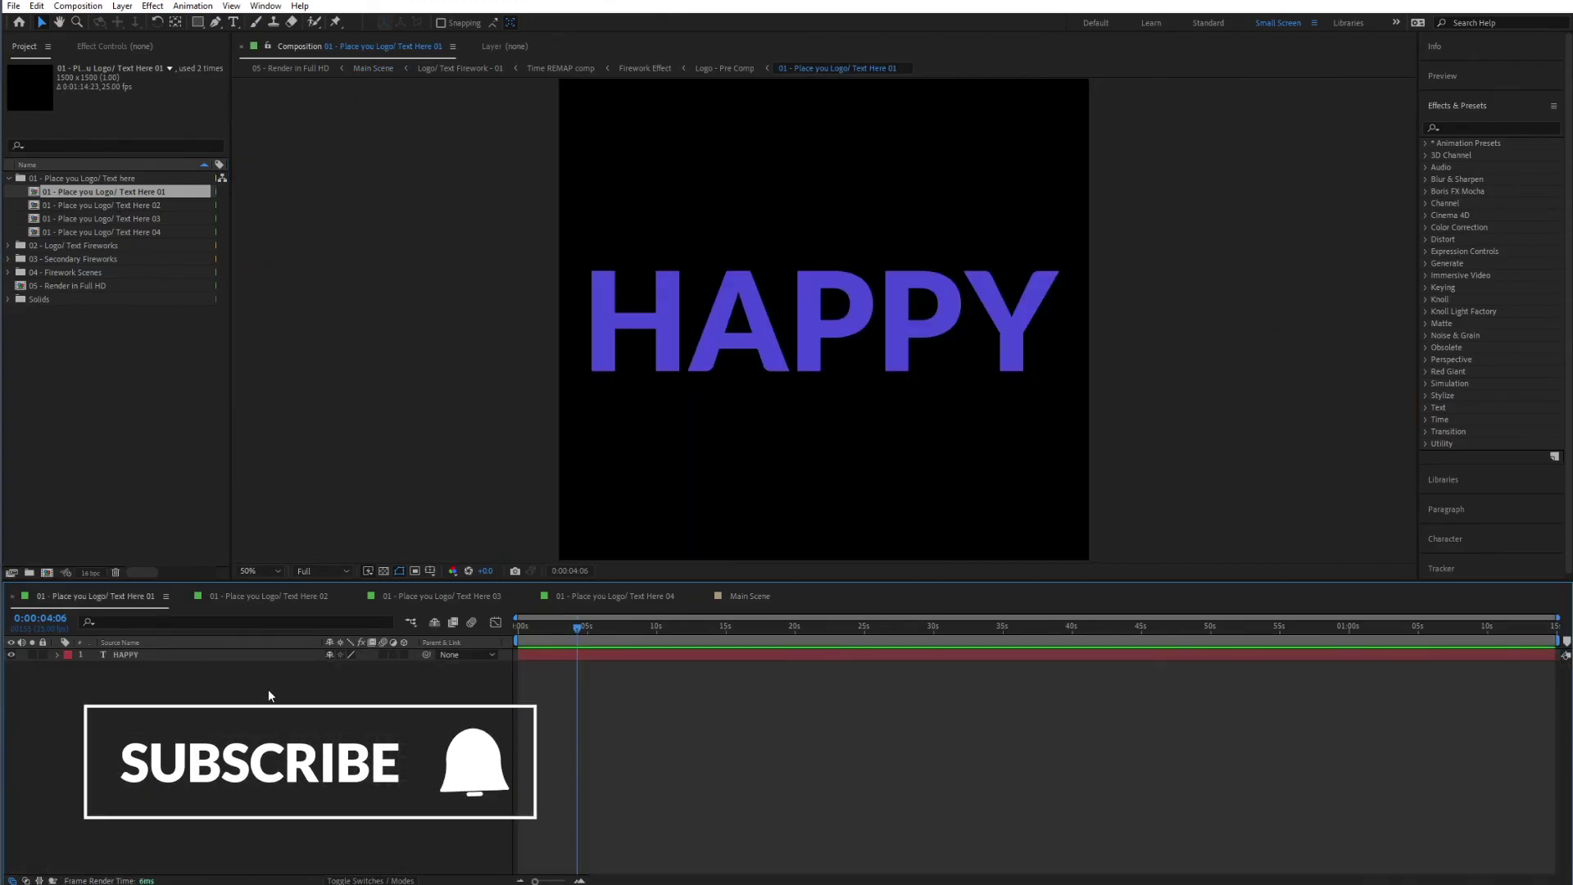
double_click(822, 343)
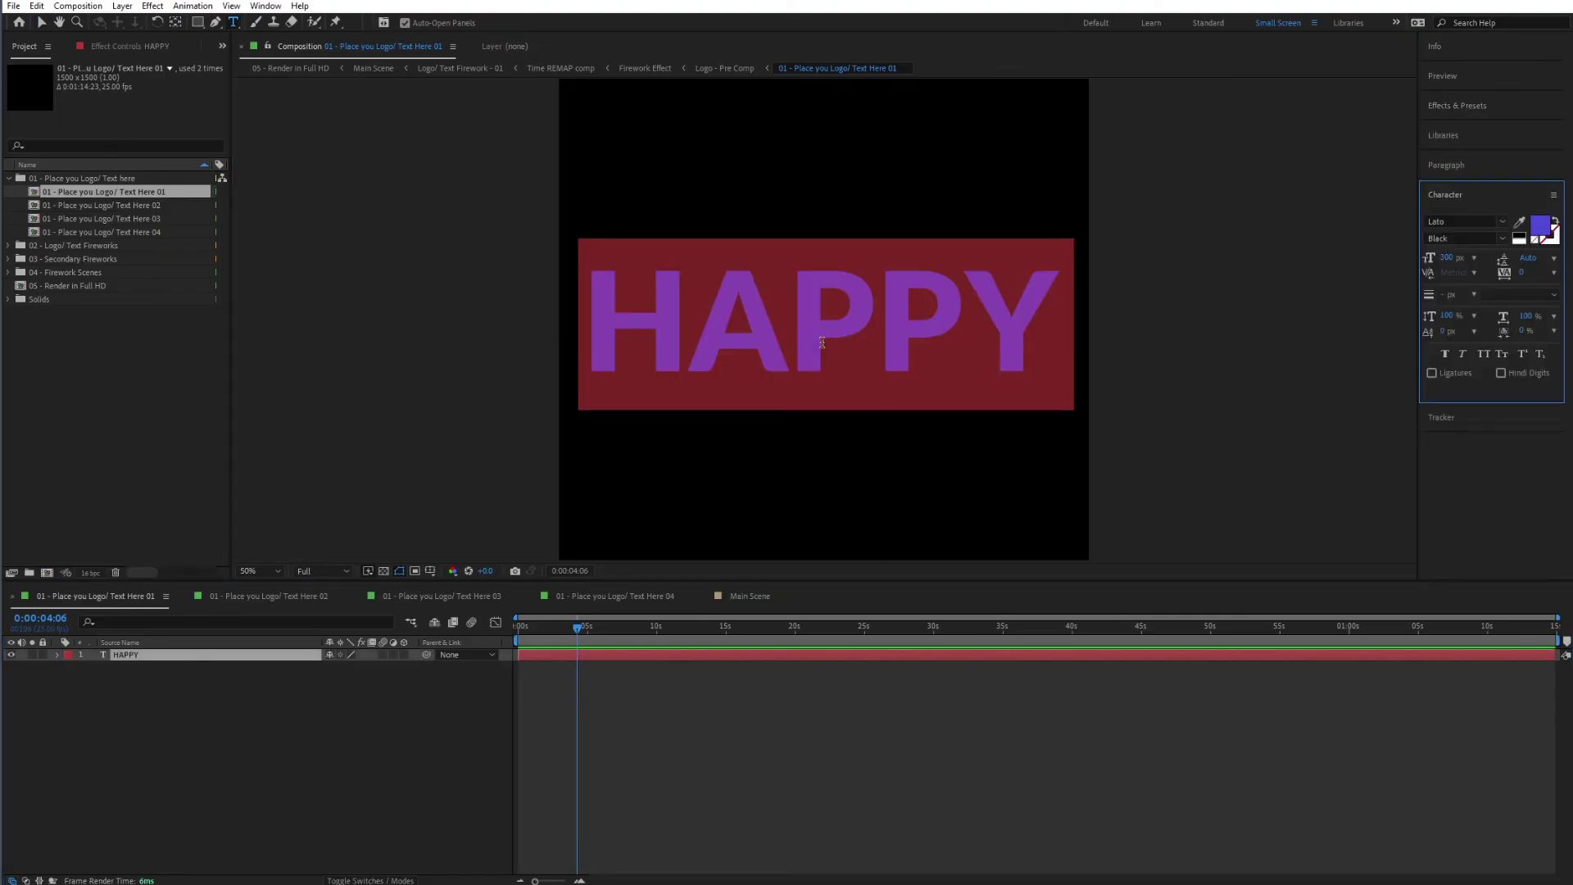
text(MERRY)
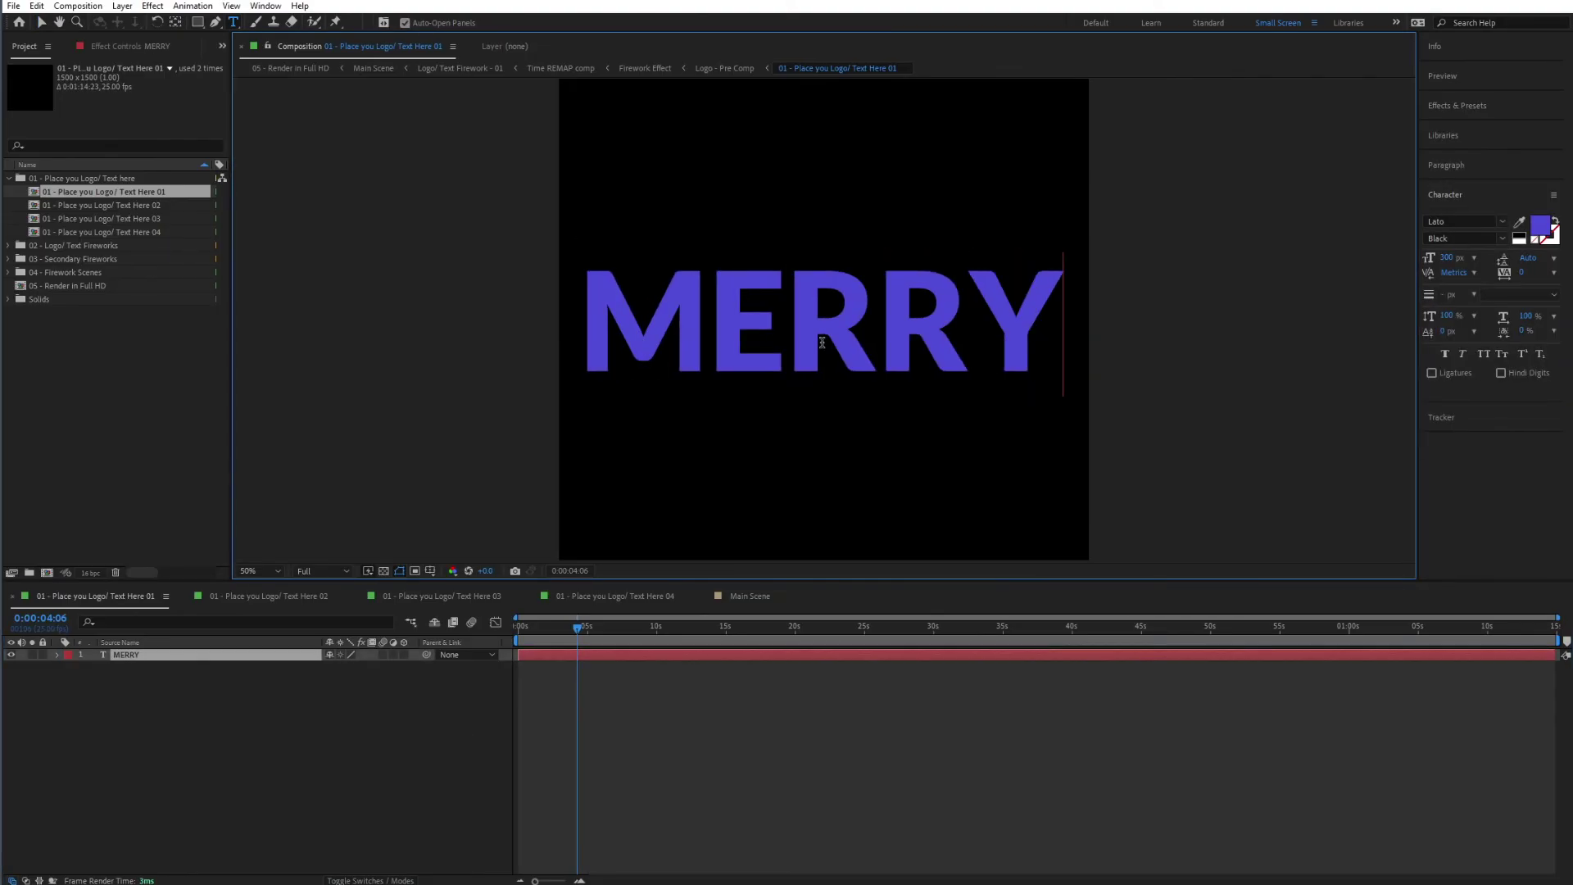
click(220, 799)
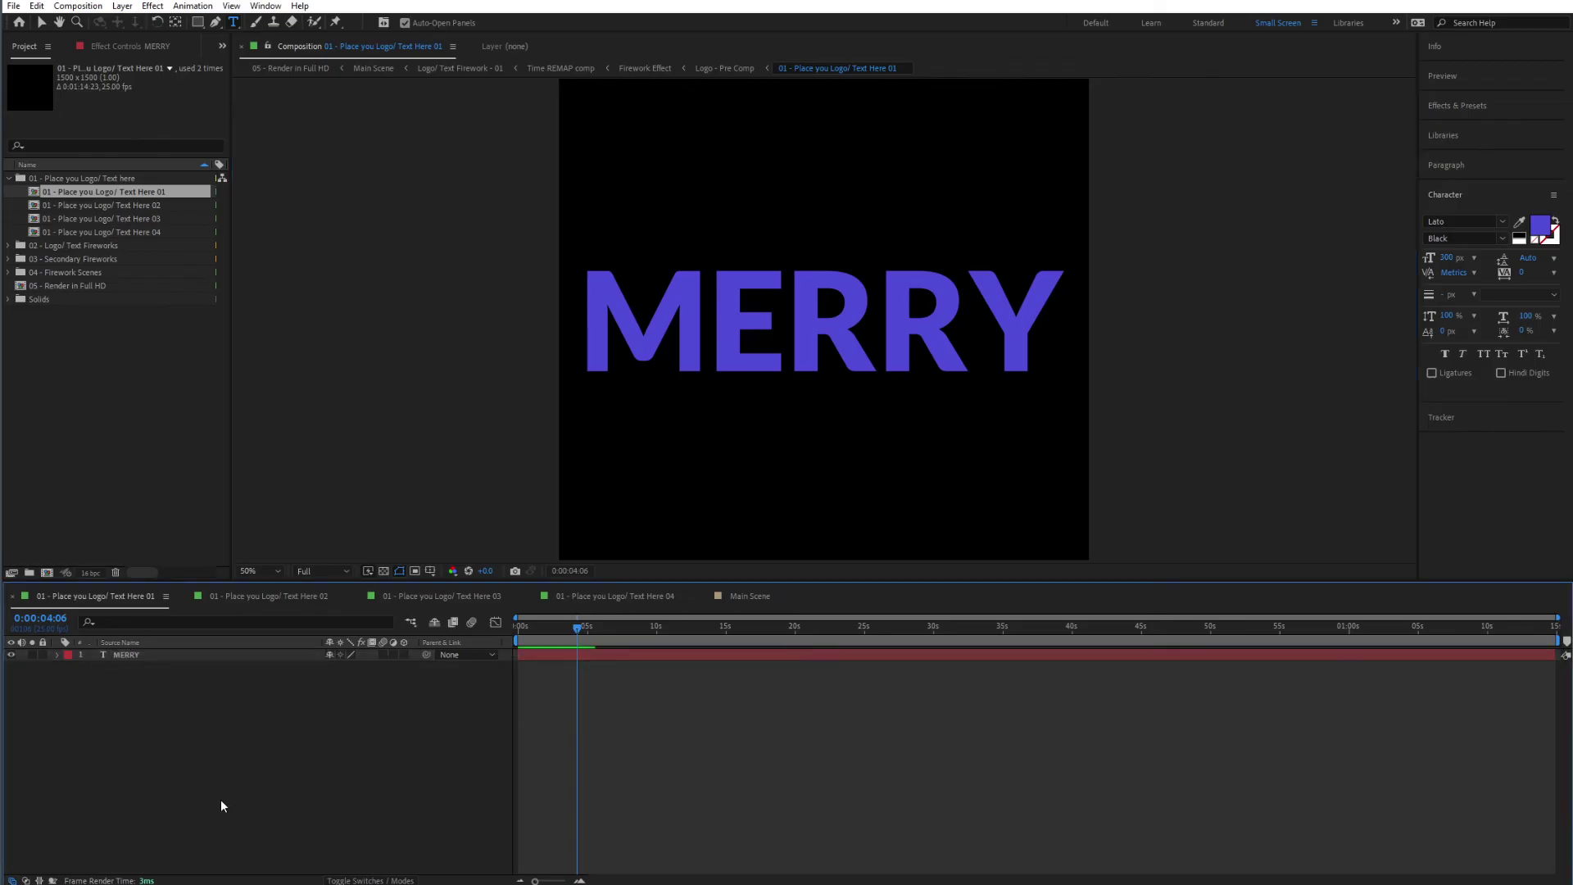
In the Text Here 02 composition, replace the word NEW with CHRISTMAS.
double_click(125, 207)
click(884, 332)
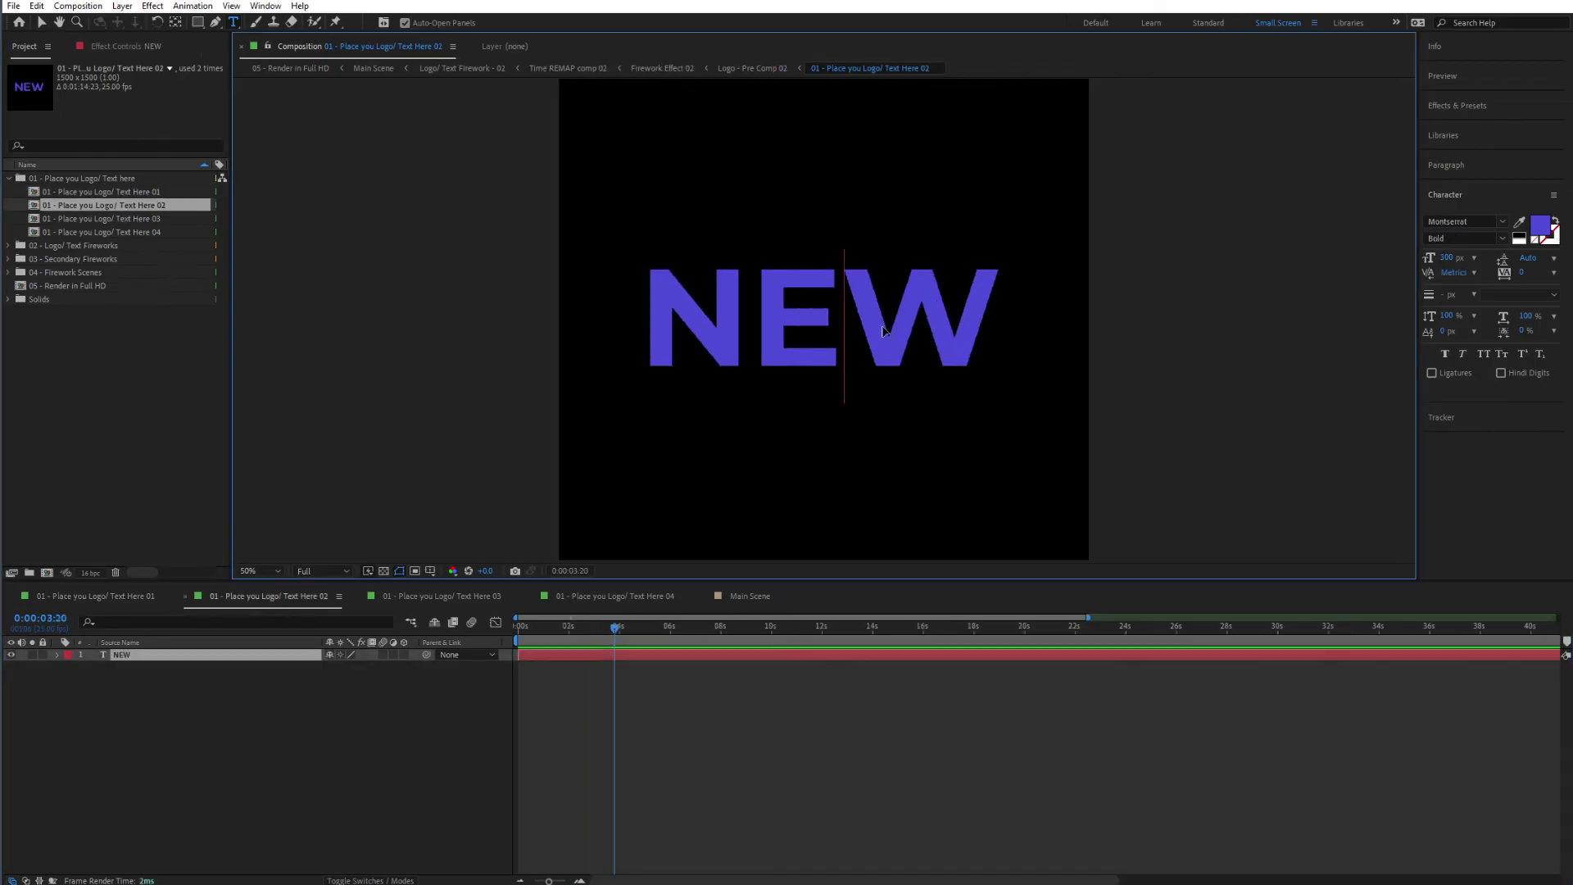
double_click(745, 291)
text(CHR)
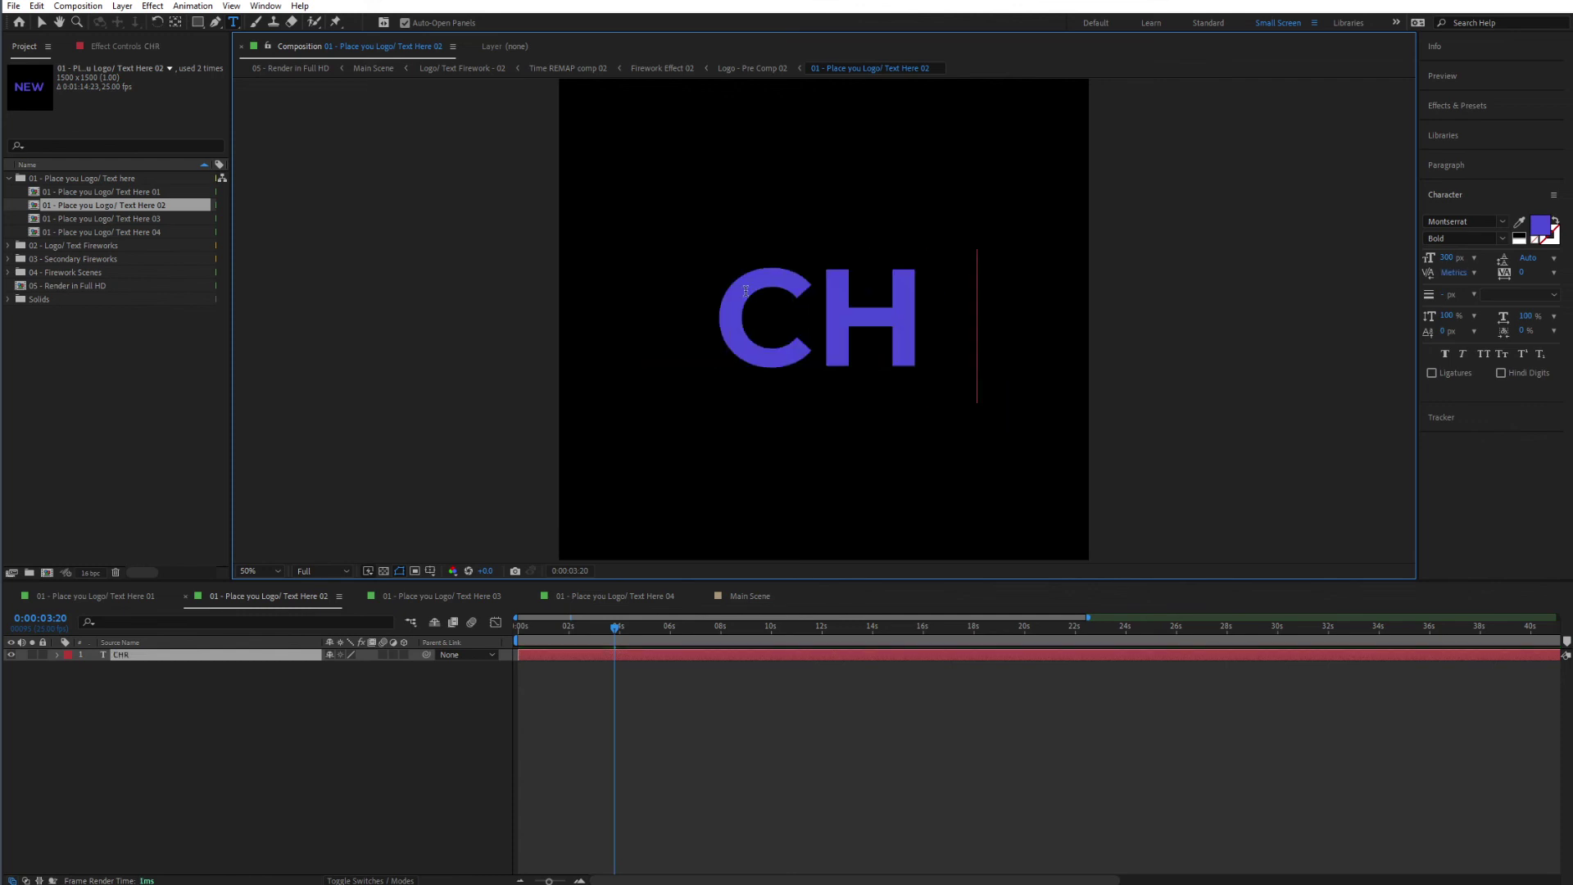
text(ISTMAS)
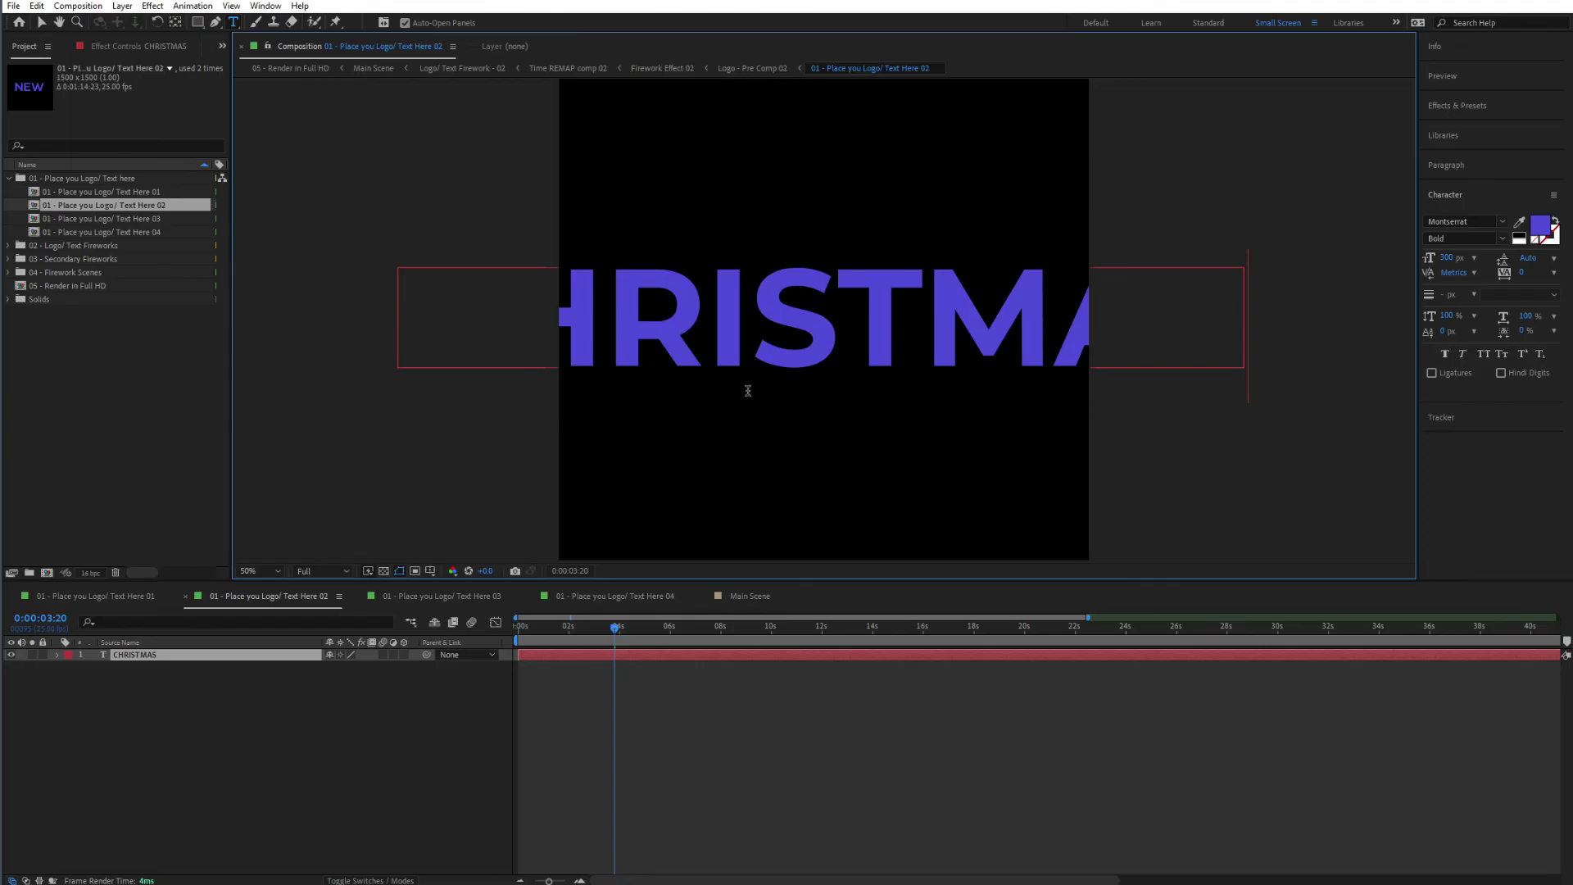
Scale the CHRISTMAS layer to 75% so the word fits the frame.
click(159, 658)
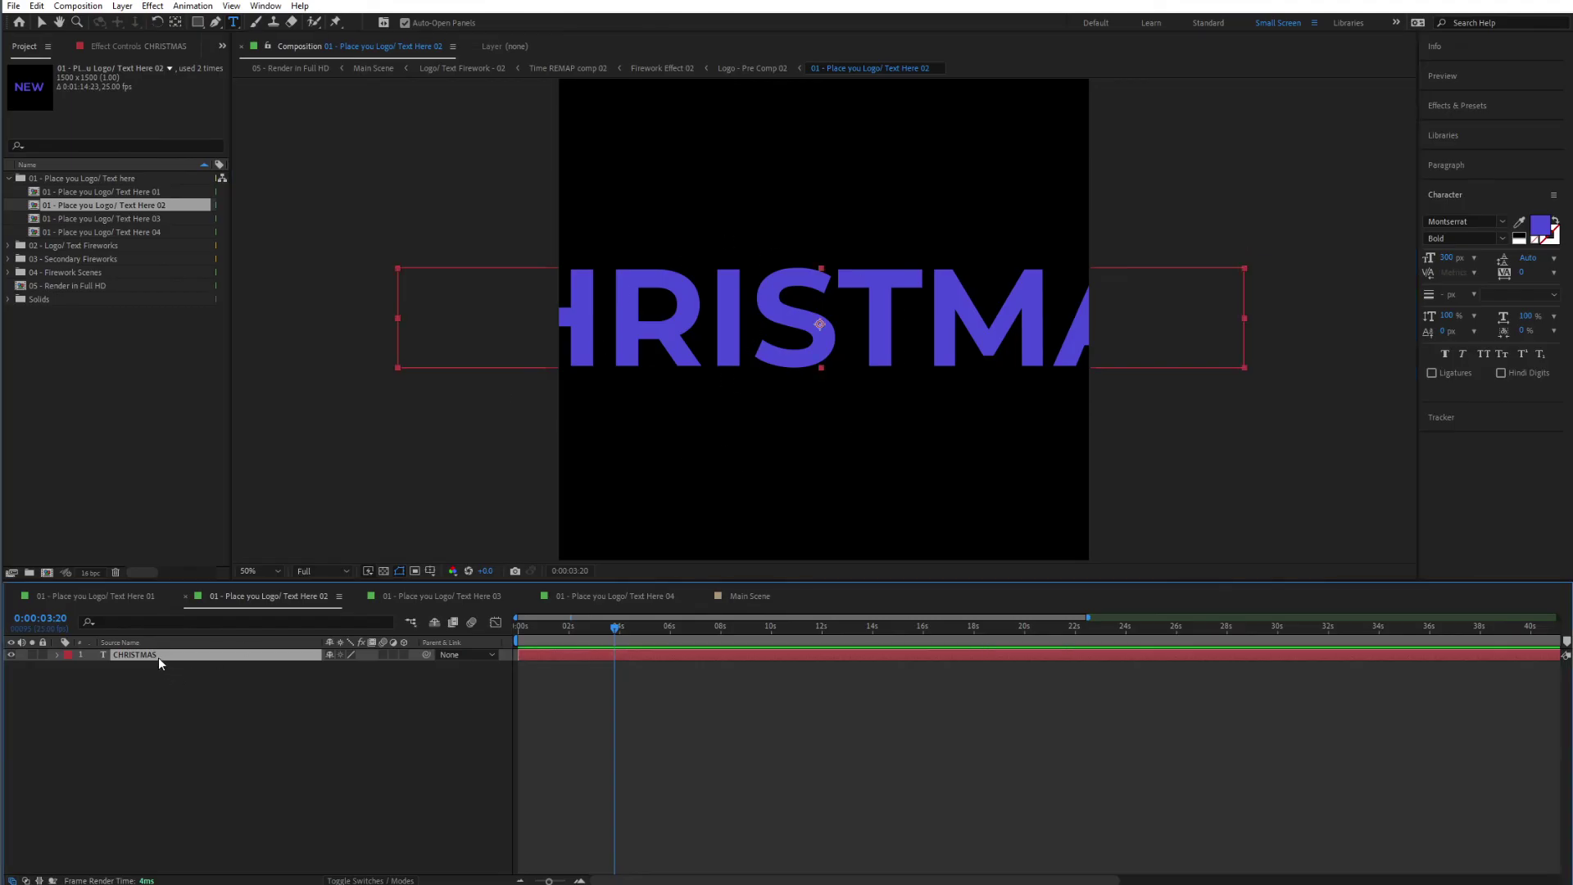
key(s)
drag(345, 666, 312, 667)
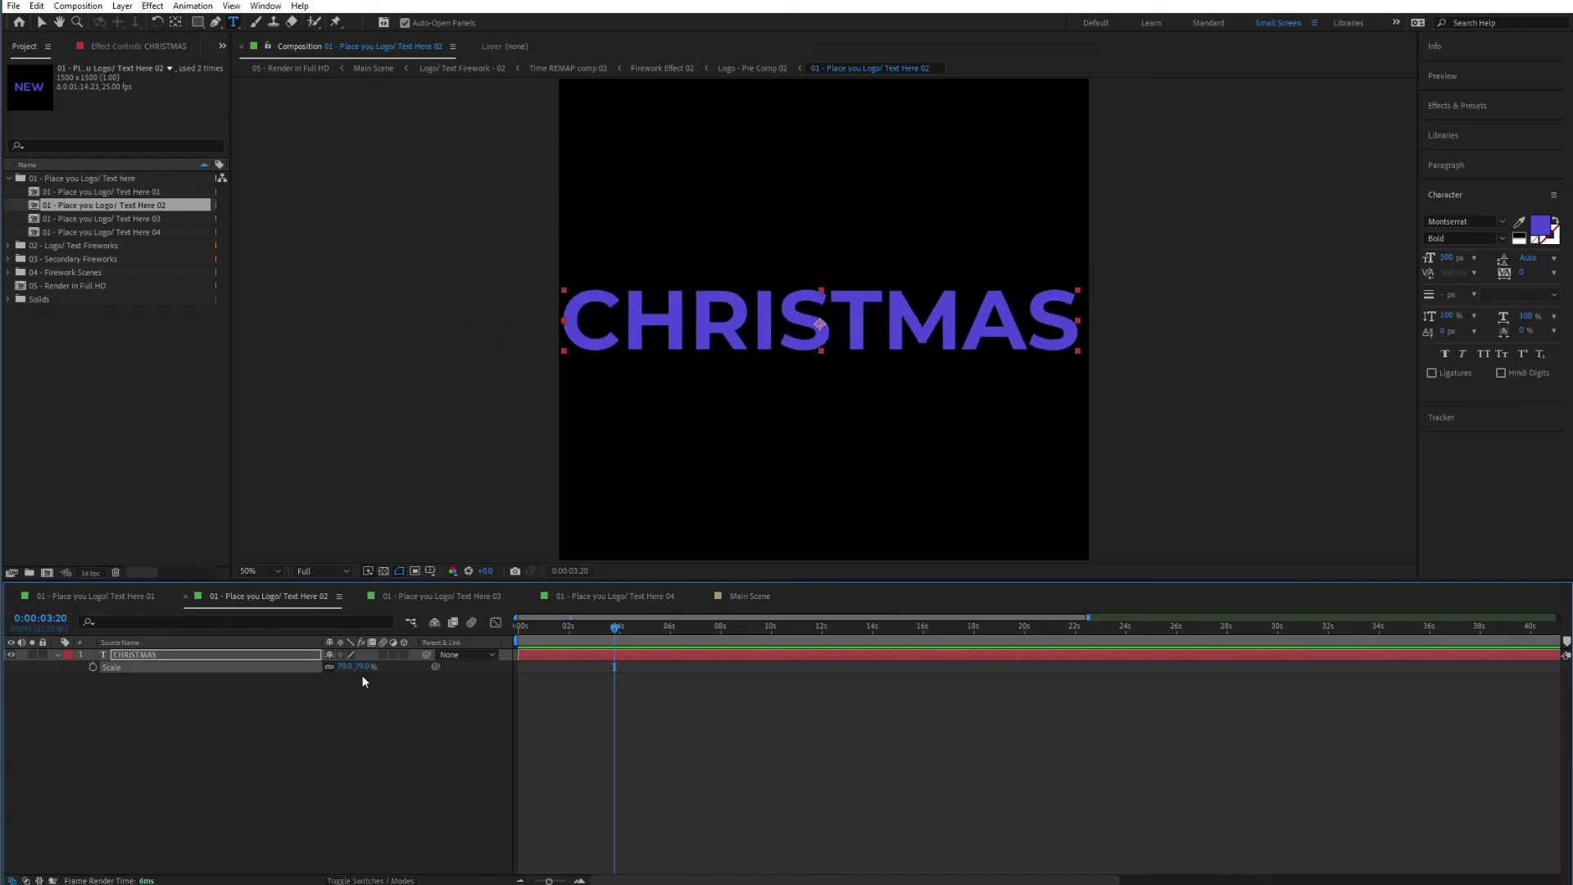
click(356, 666)
text(75)
key(Return)
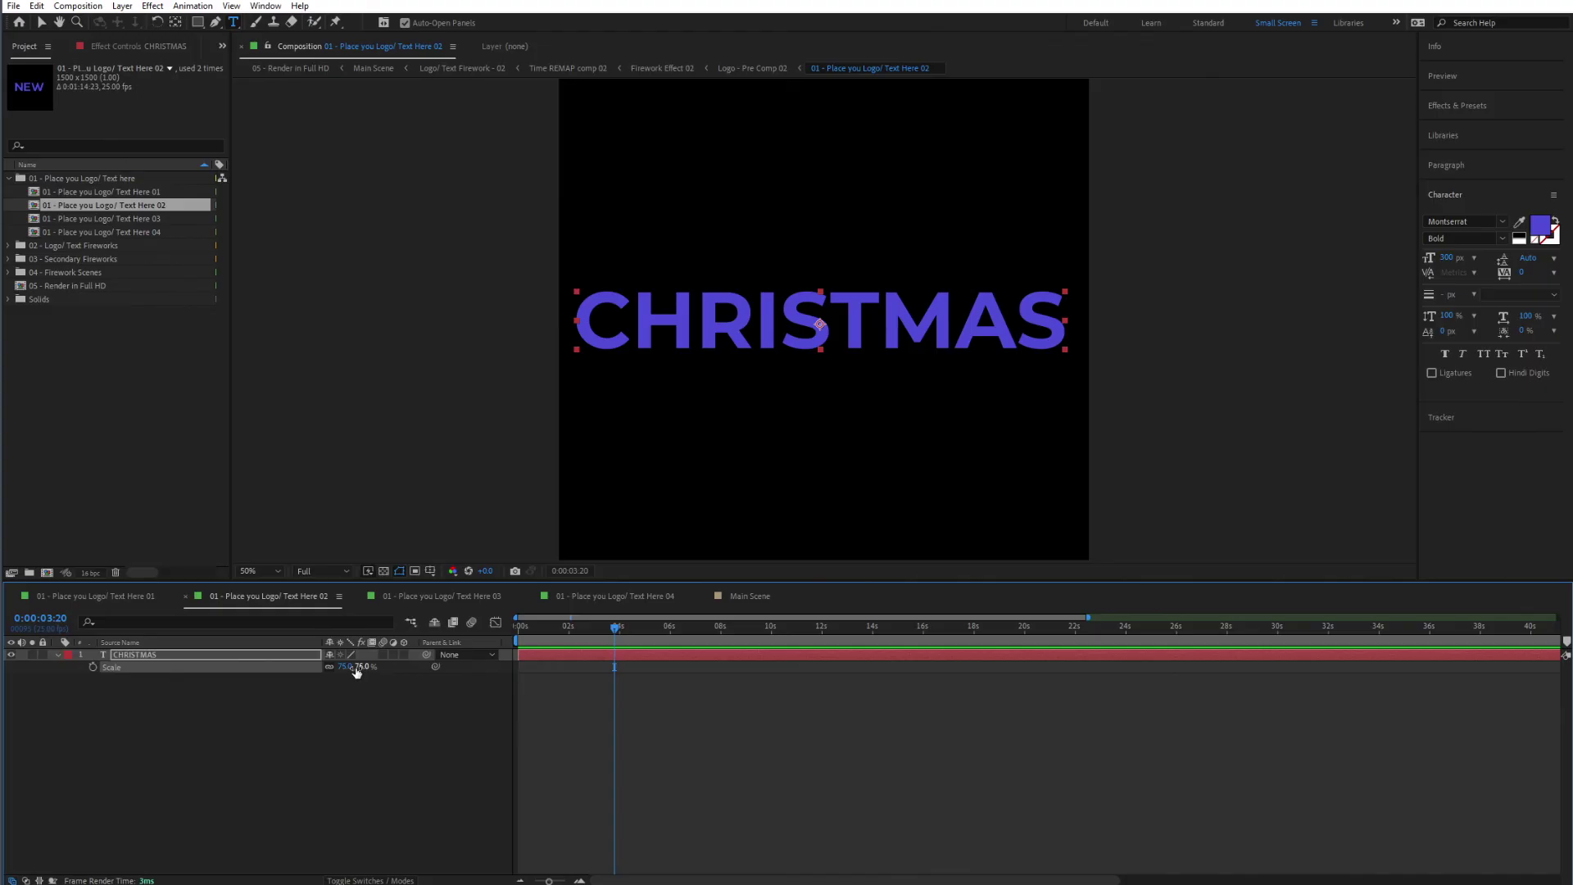
click(323, 715)
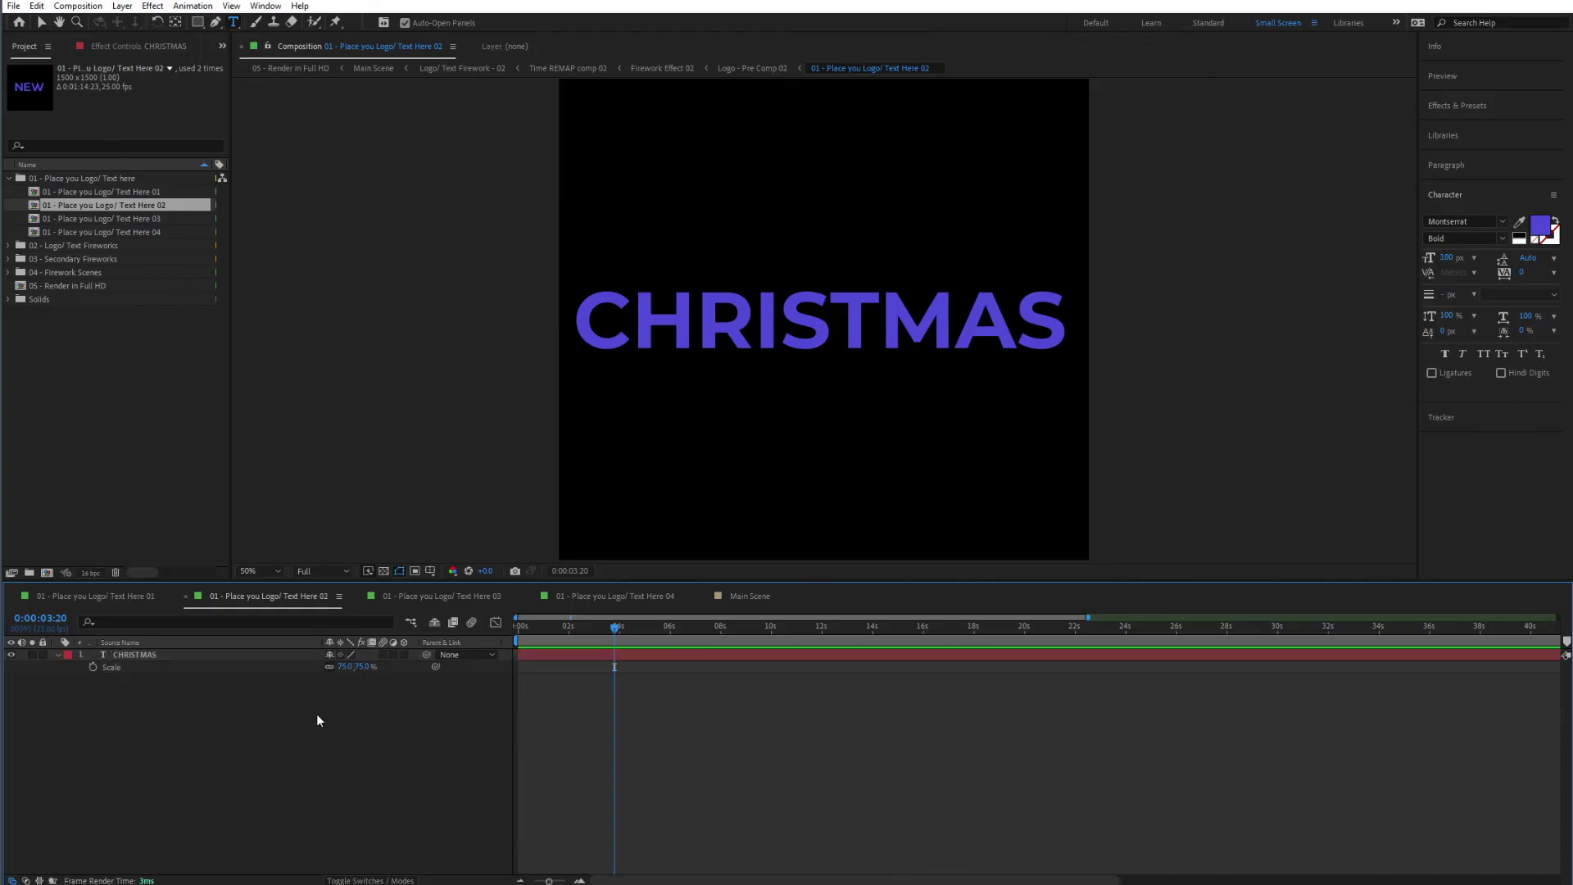
In the Text Here 03 composition, replace the word YEAR with WISHES.
double_click(110, 220)
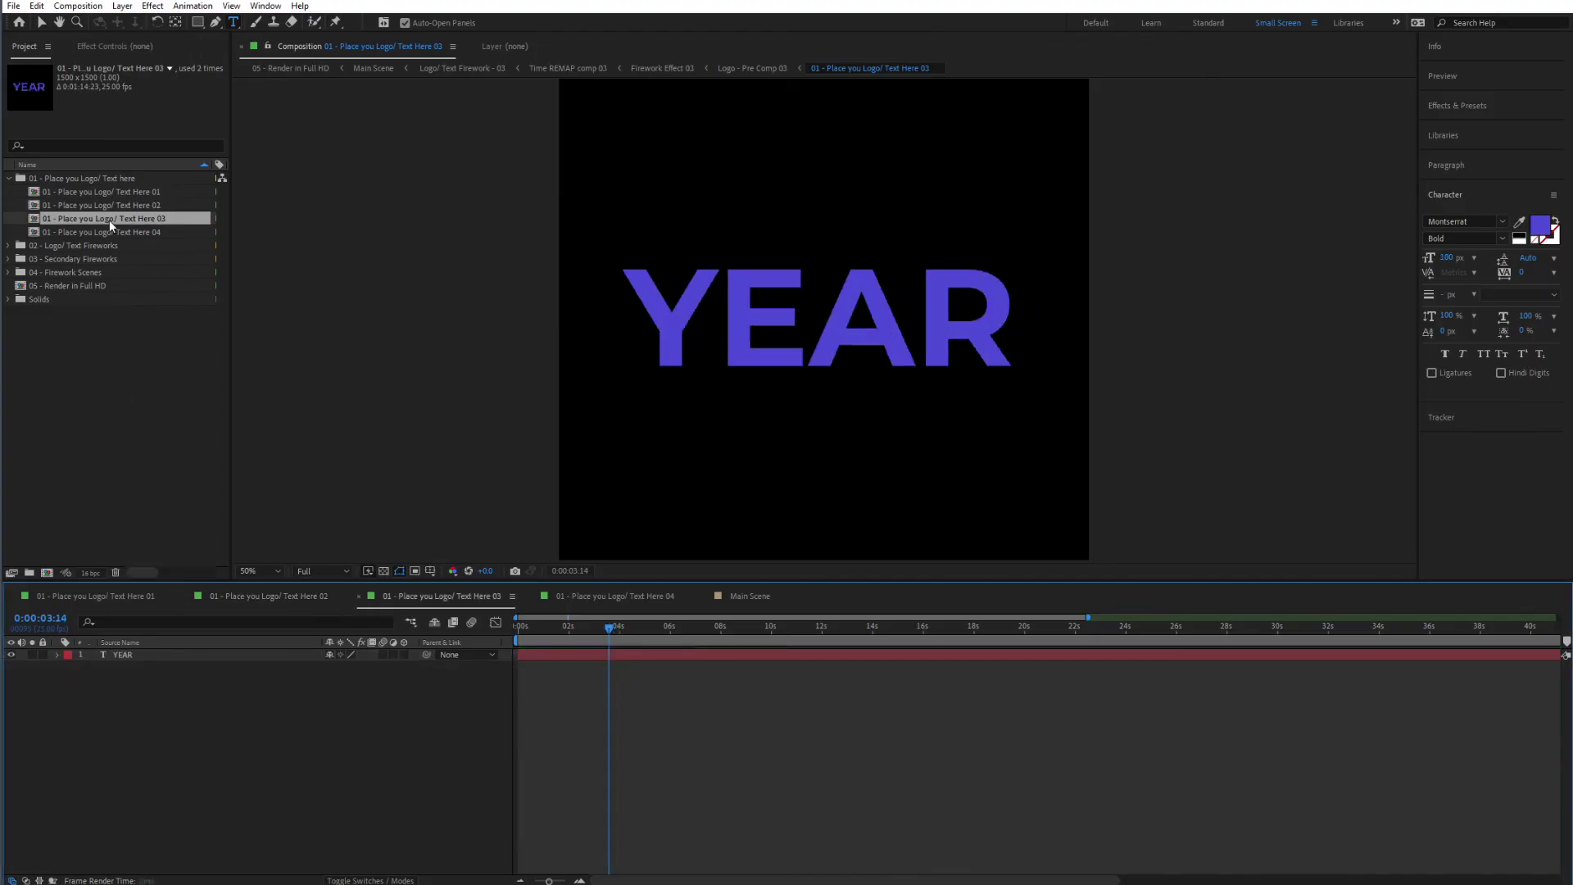
double_click(834, 333)
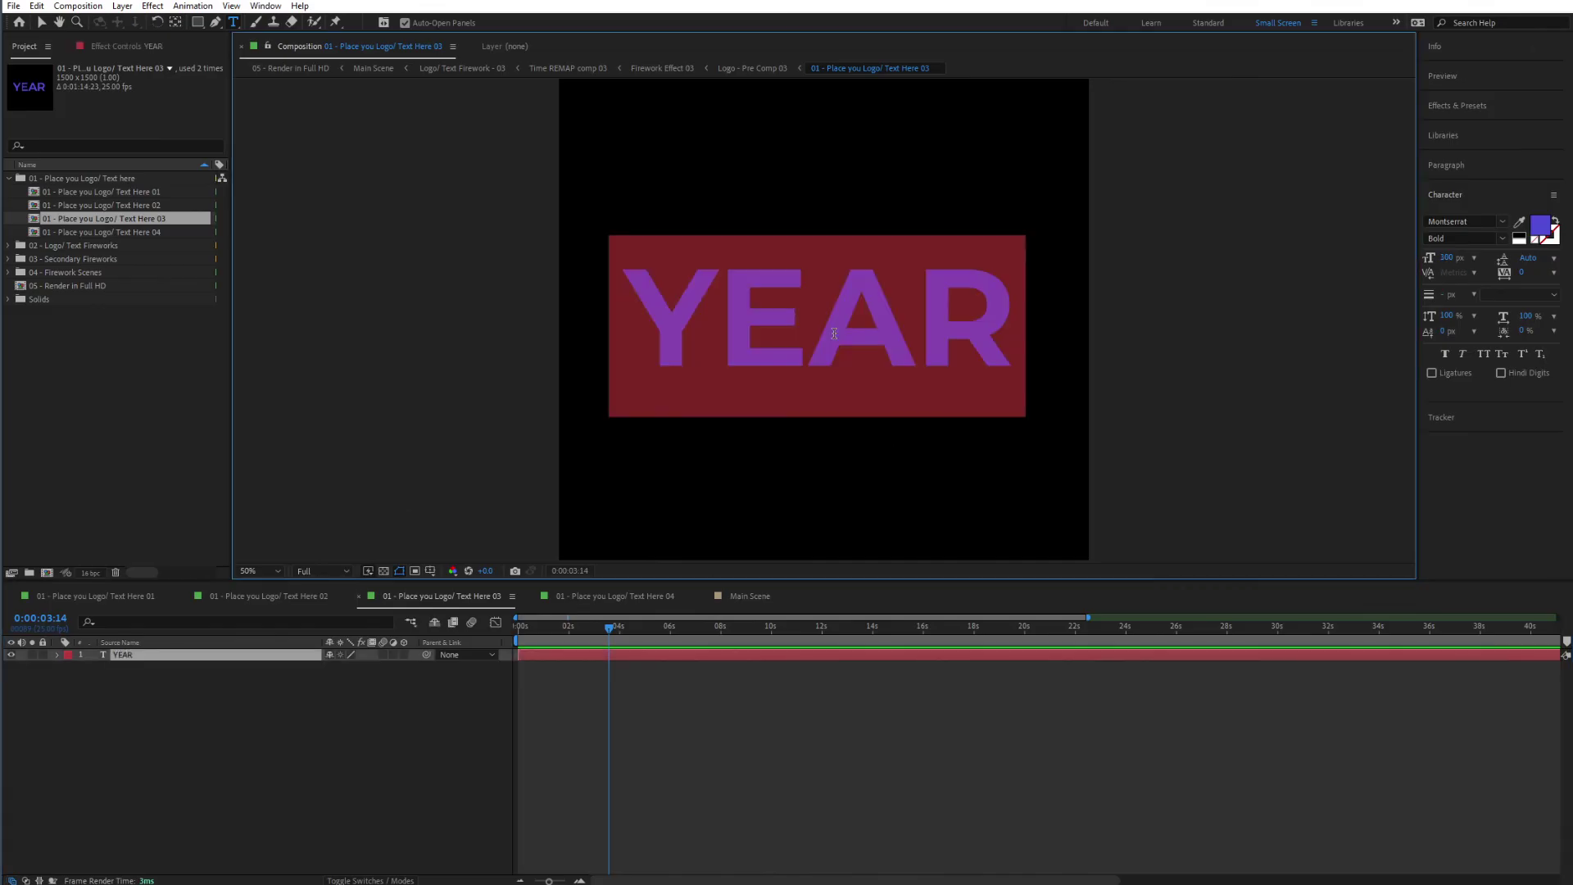
text(TO)
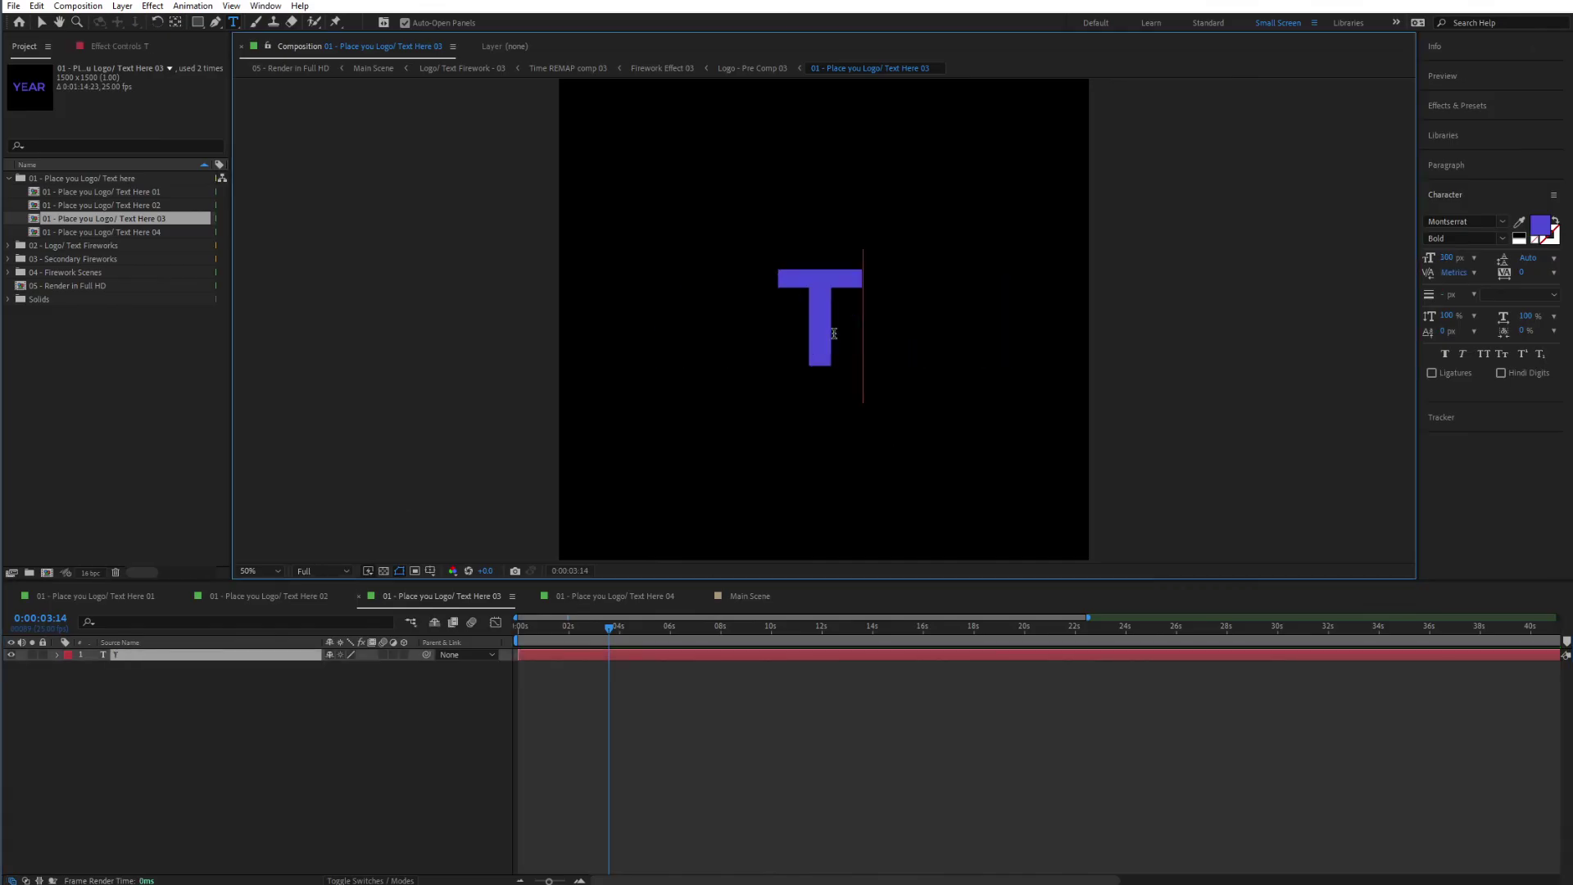
key(BackSpace)
key(BackSpace)
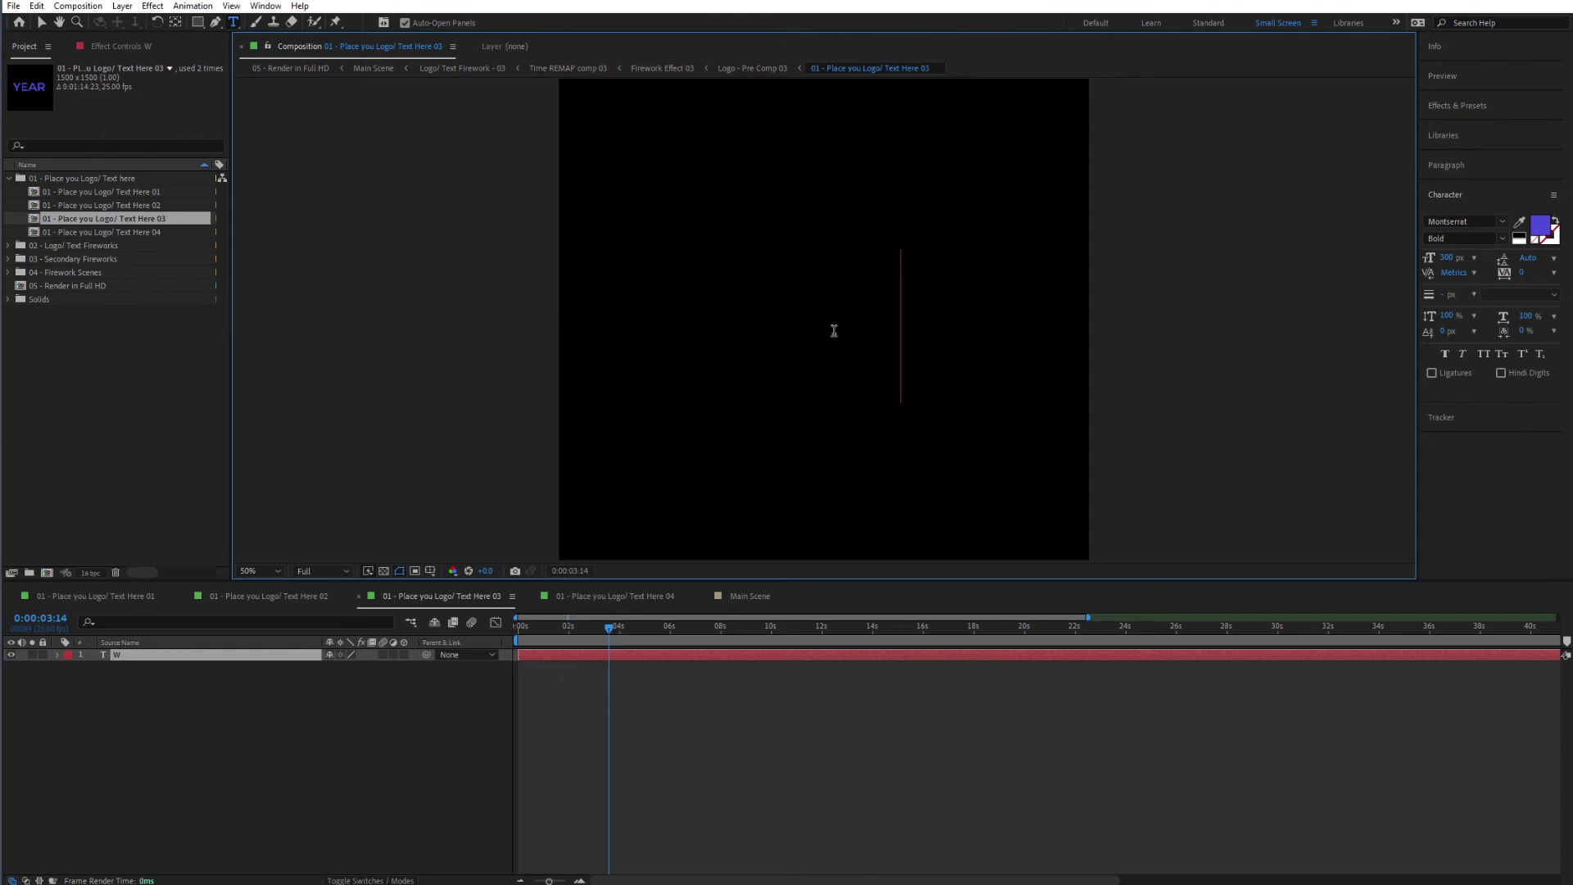
text(WISHES)
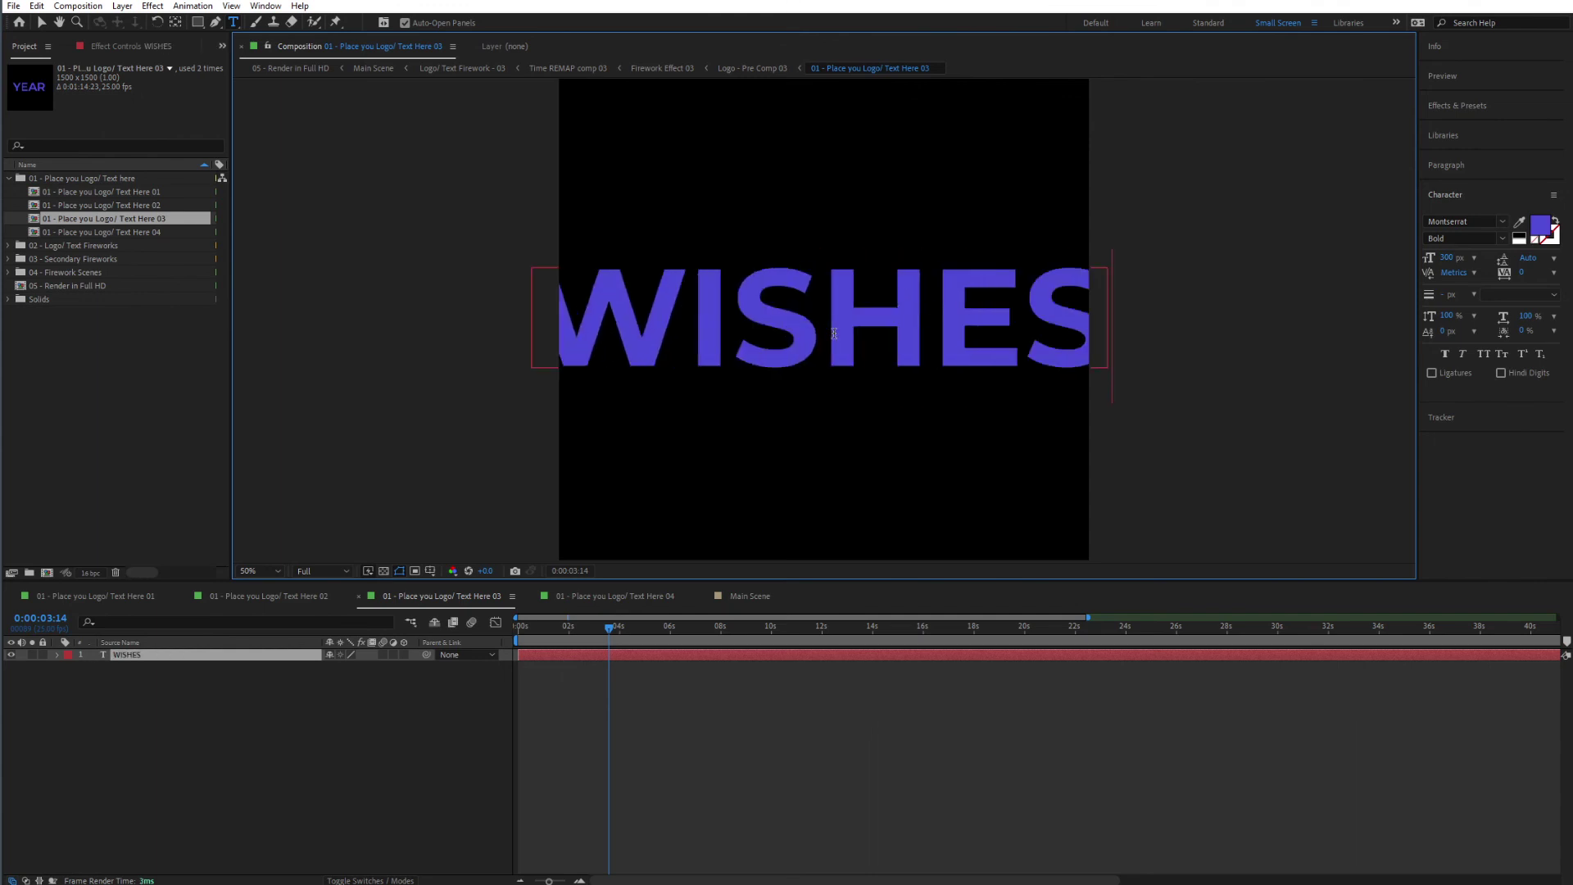
Scale the WISHES layer to 110% so it sits fully within frame.
click(164, 657)
key(s)
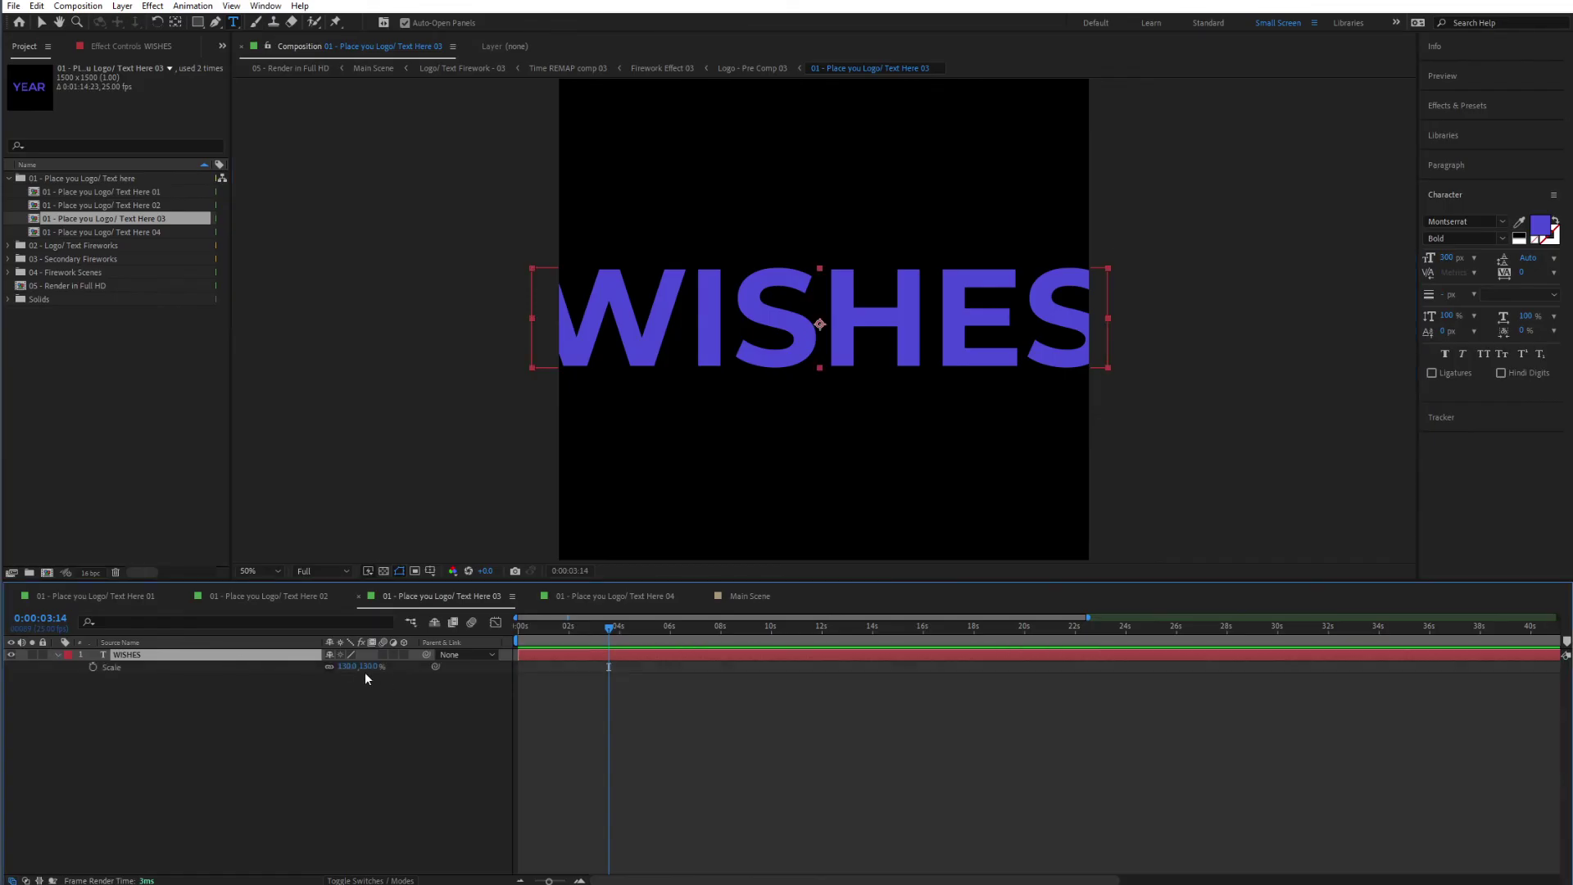
mouse_move(364, 673)
mouse_down()
mouse_move(327, 673)
mouse_move(349, 666)
mouse_up()
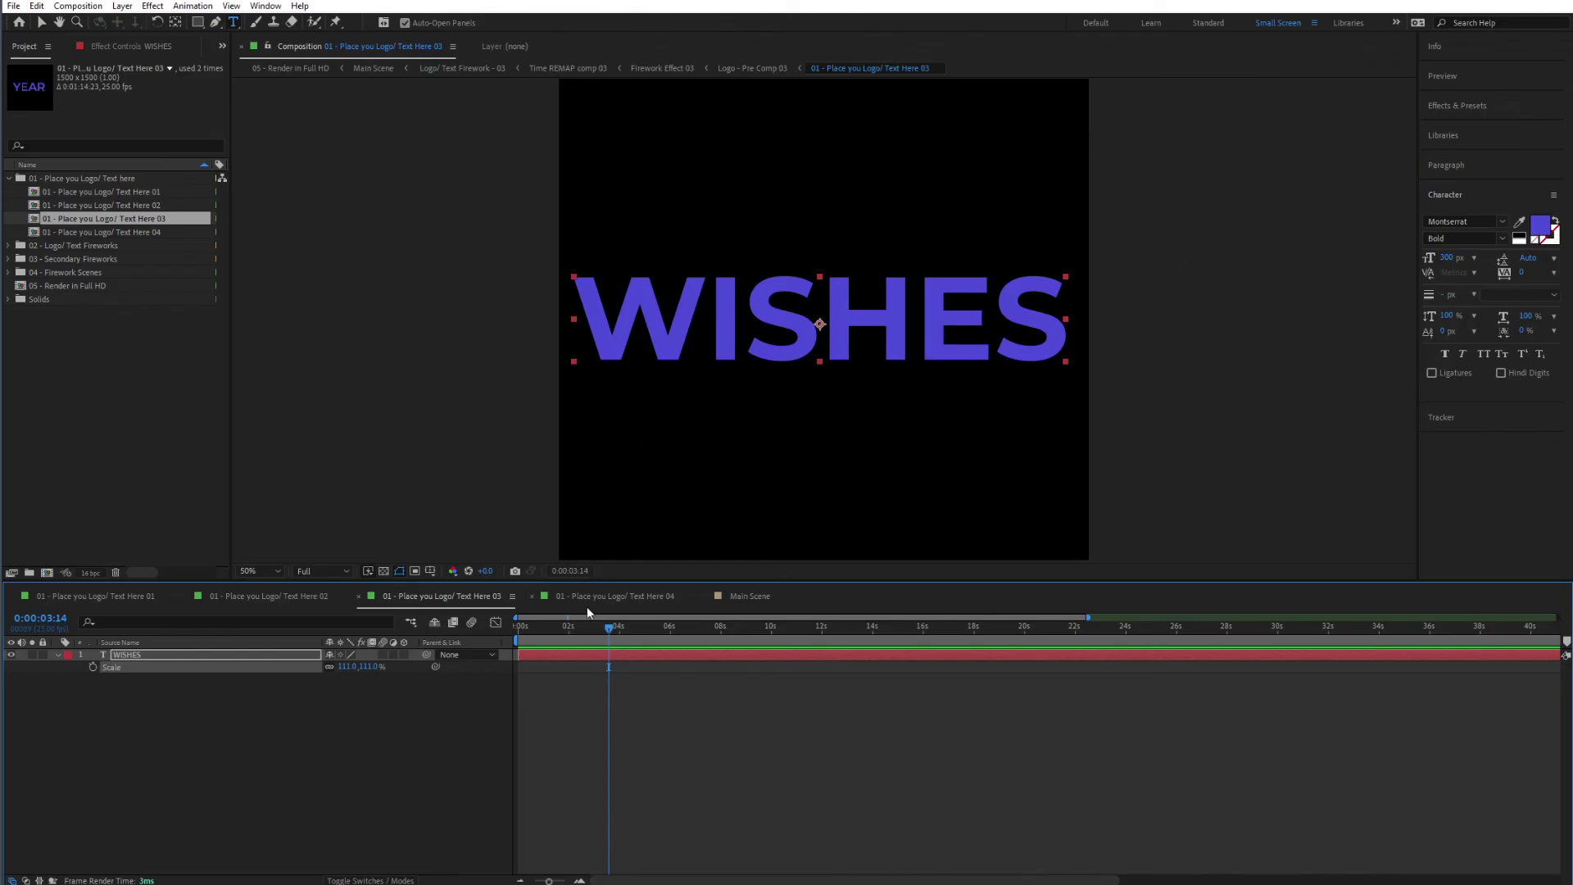
click(371, 666)
text(110)
key(Return)
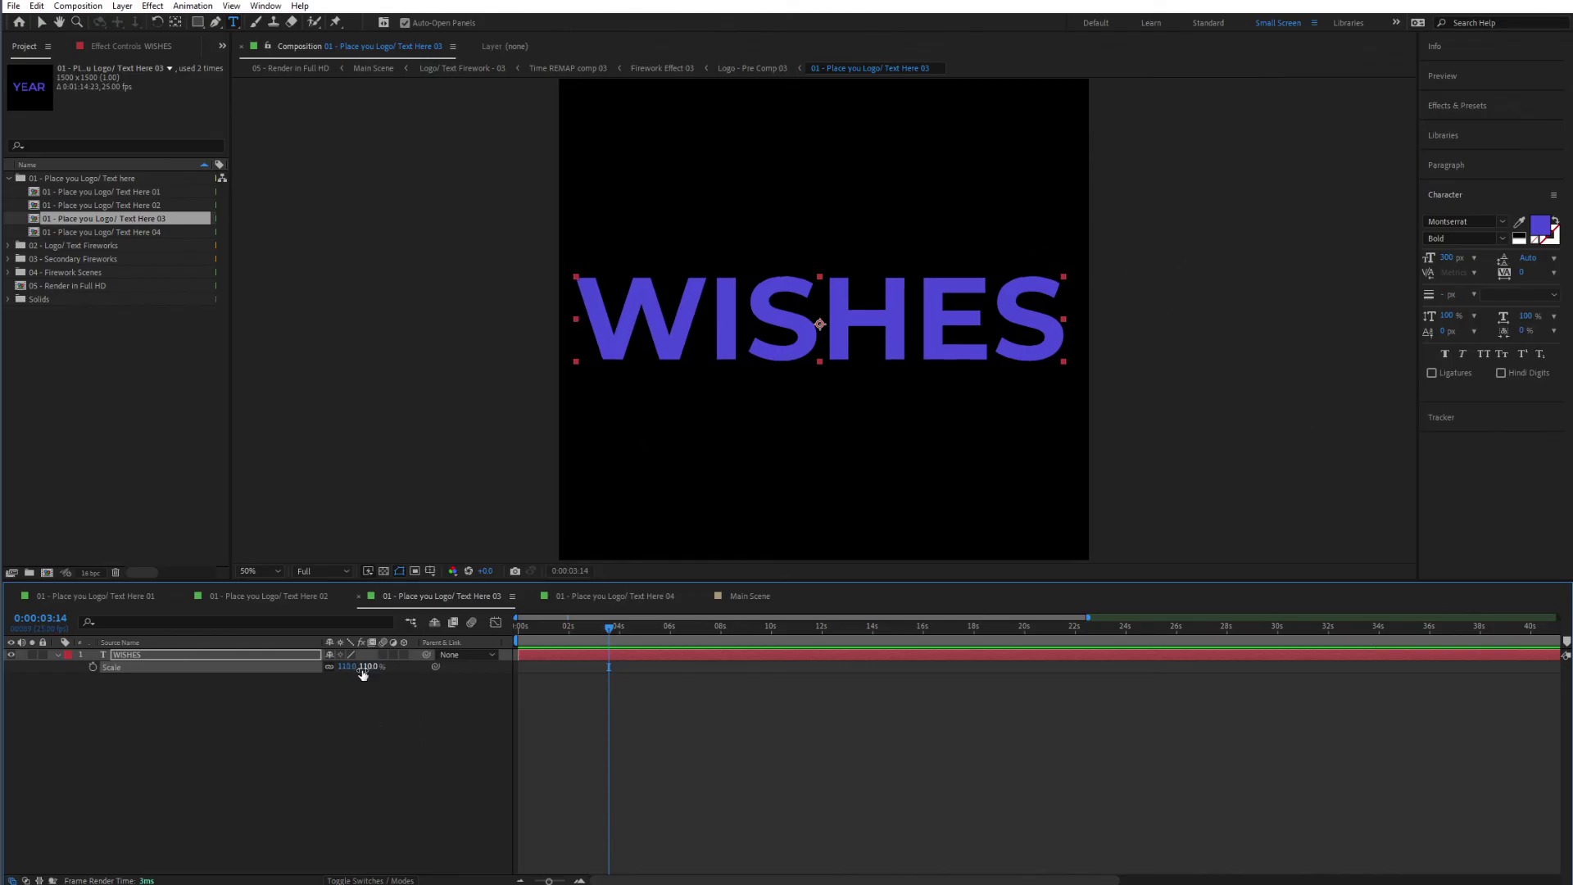
click(316, 740)
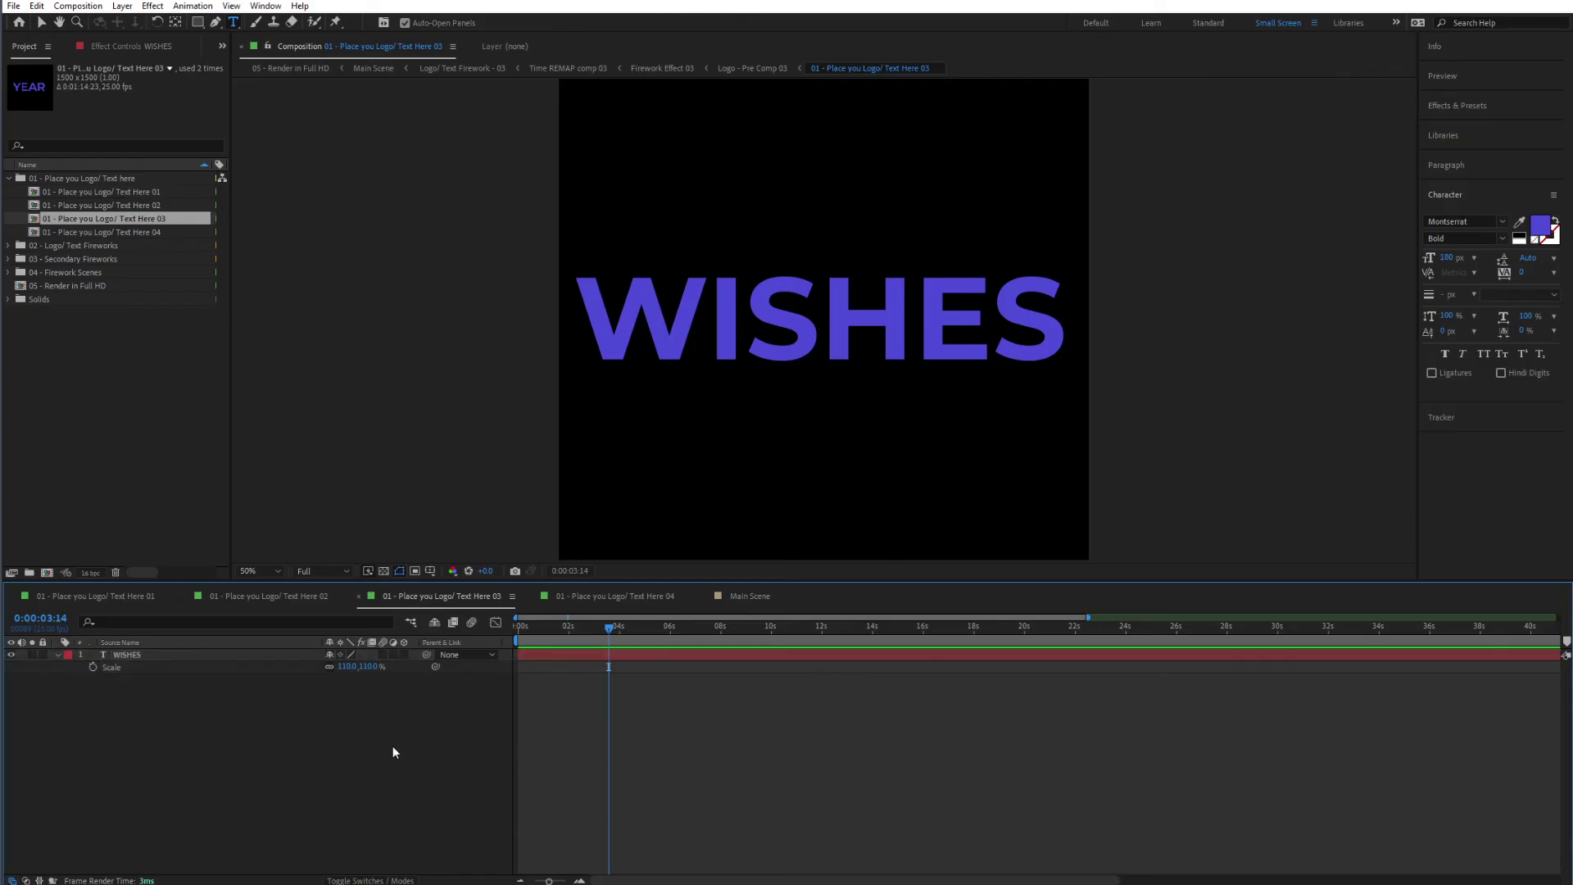
Open the Text Here 04 composition and hide its TEXT layer.
double_click(87, 233)
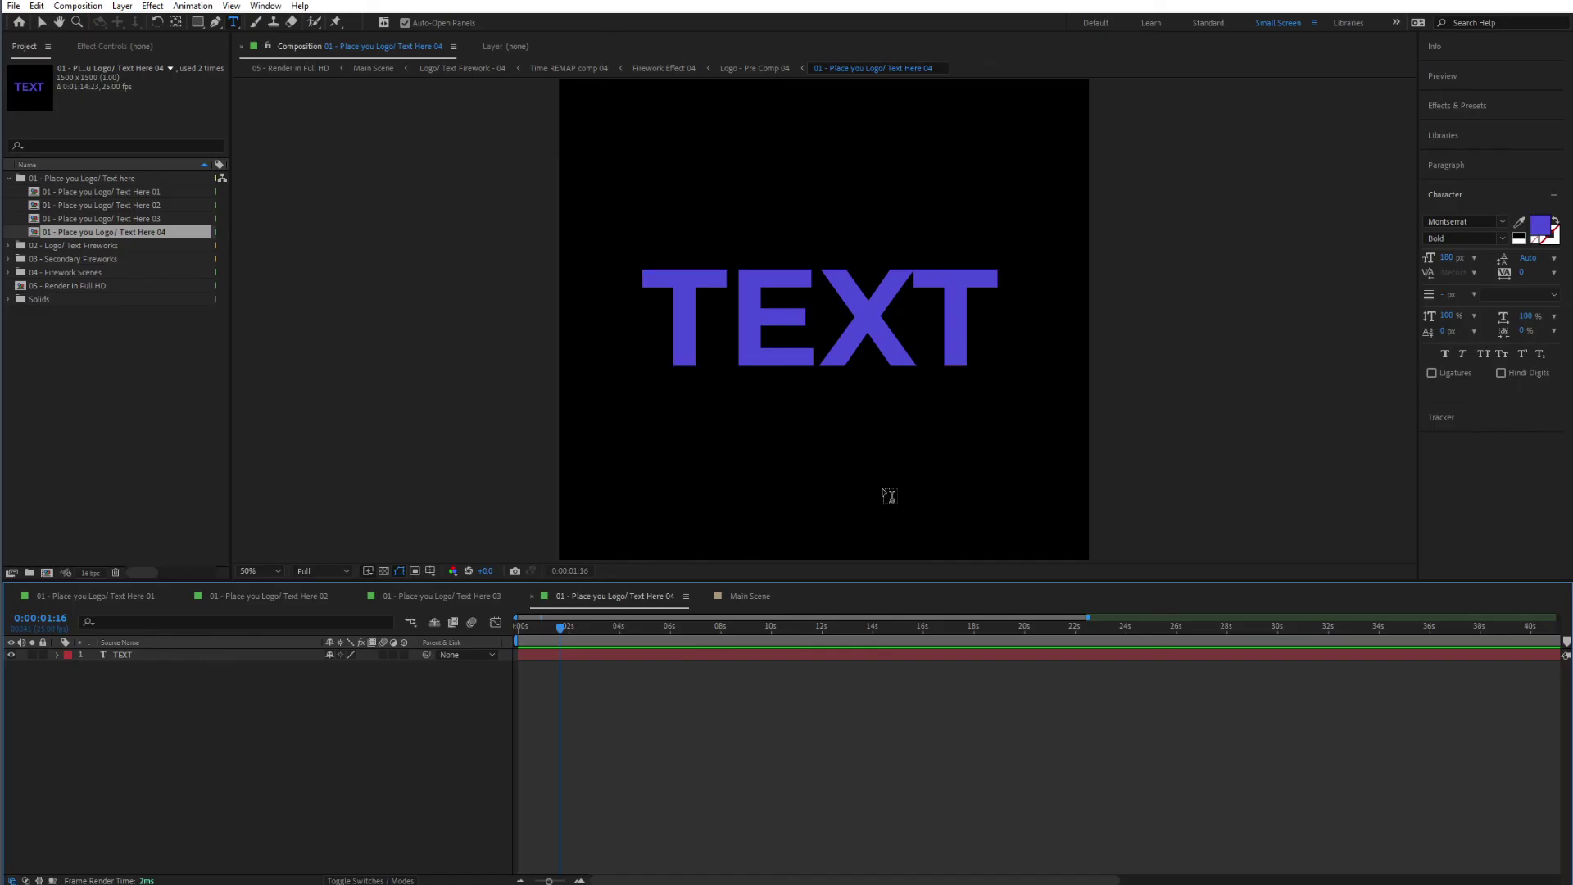
click(459, 601)
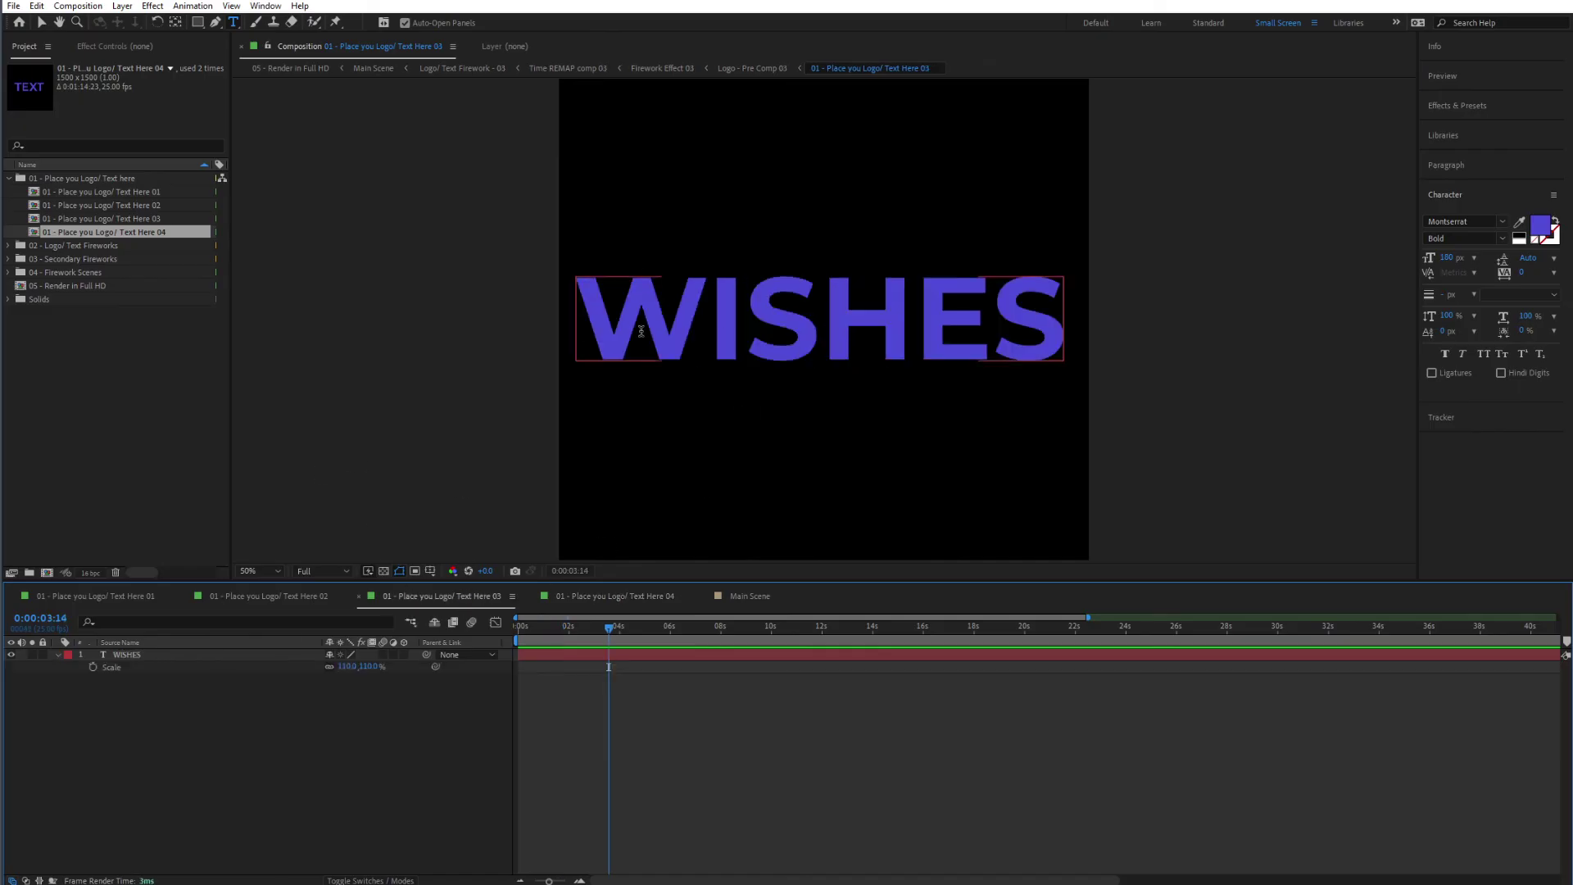
click(591, 596)
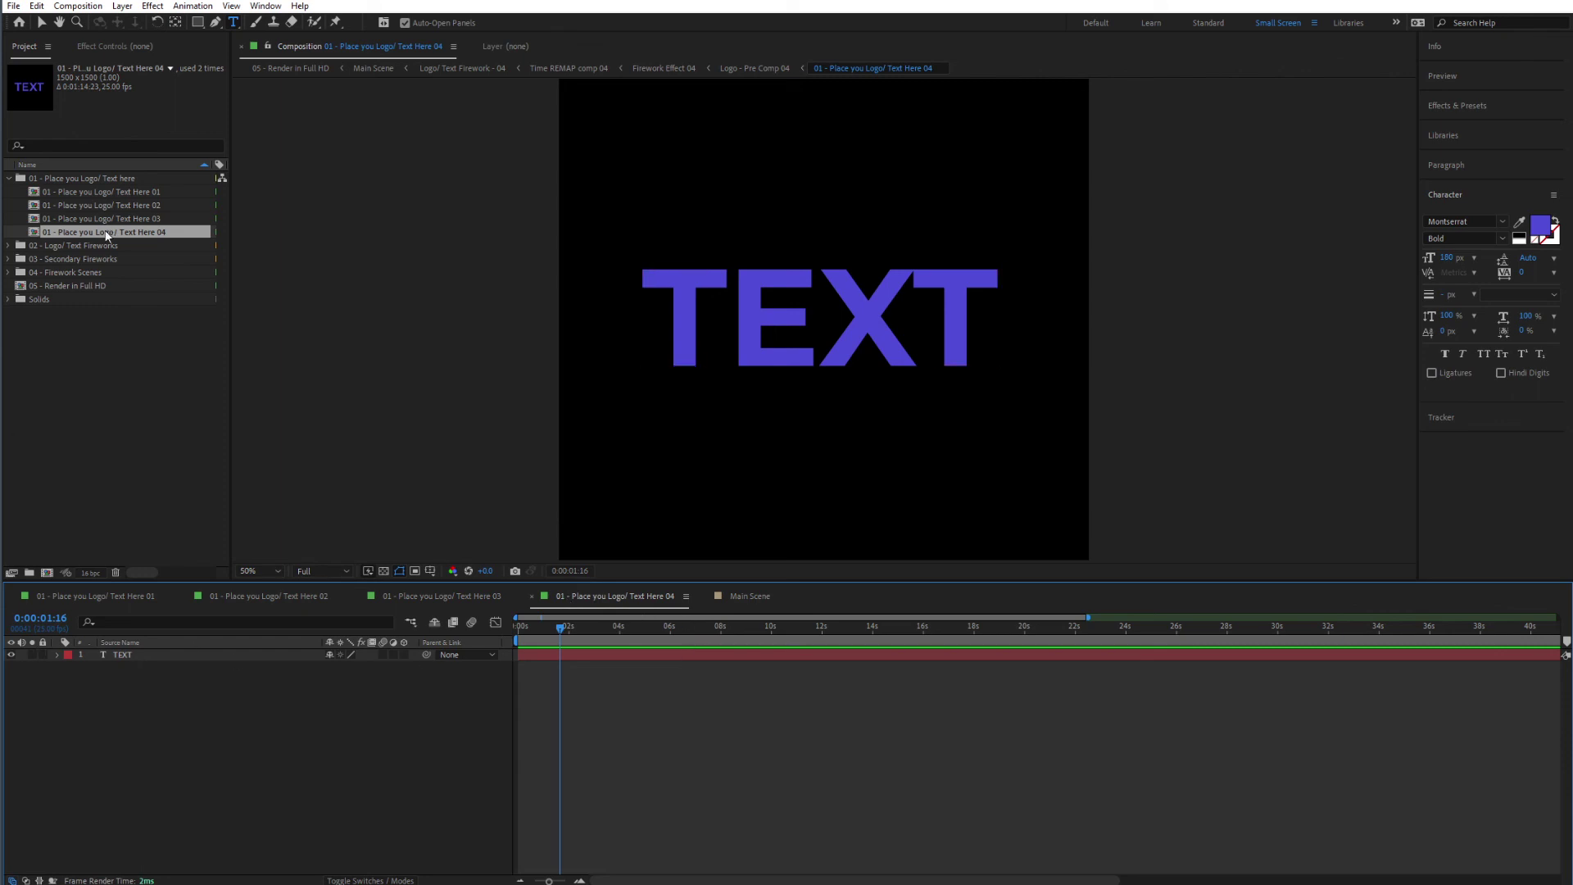
click(16, 653)
click(13, 655)
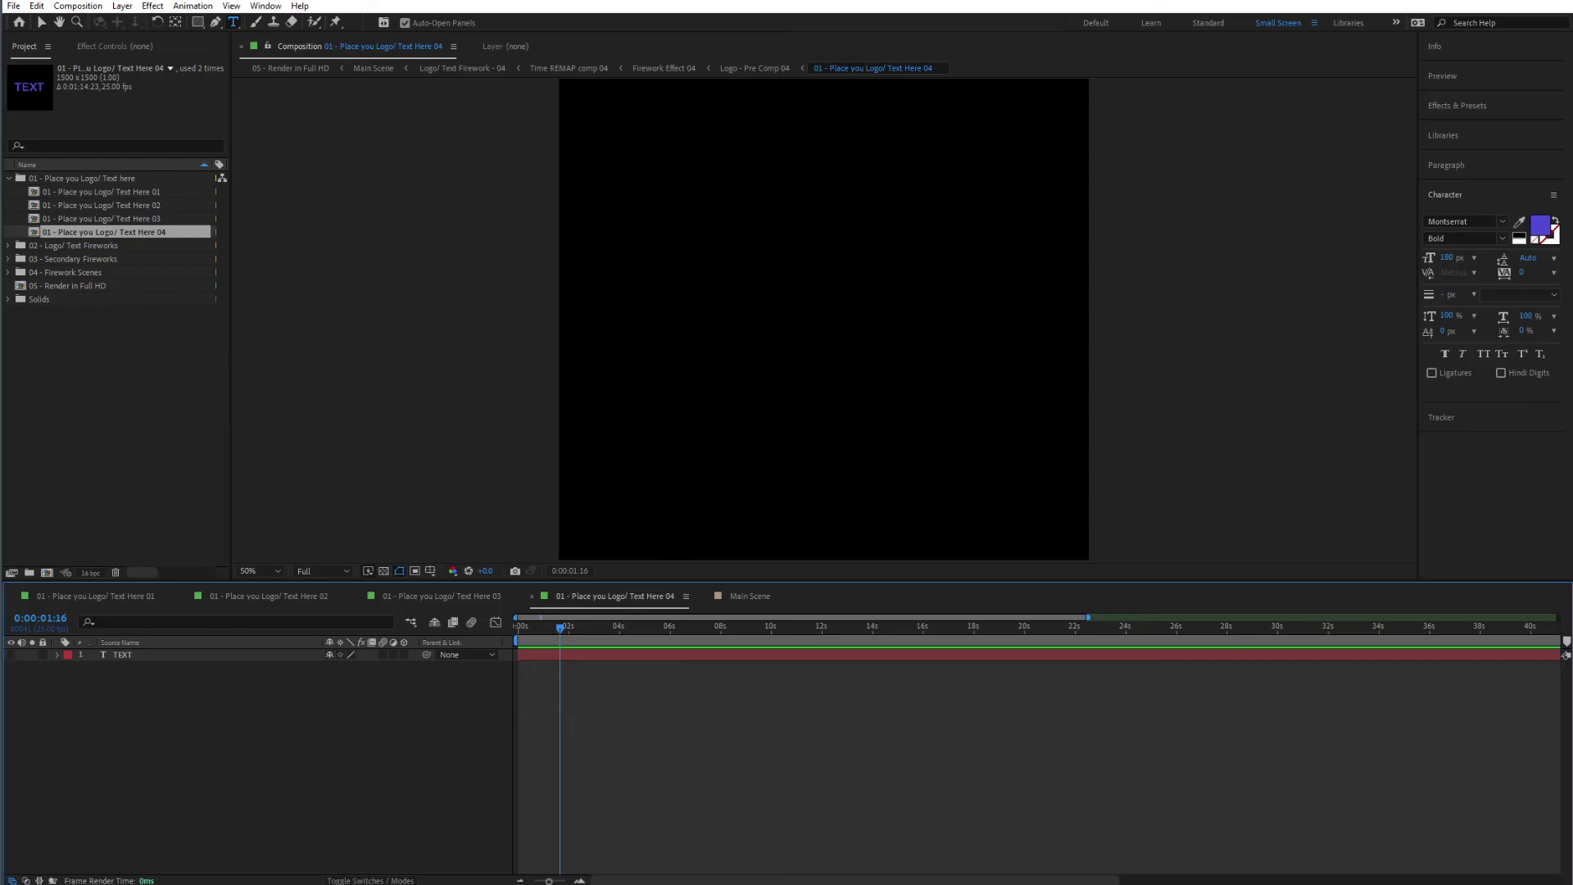
Drag Neuronfx Logo - Icon.ai from File Explorer into the Project panel.
key(super+e)
drag(660, 193, 1028, 195)
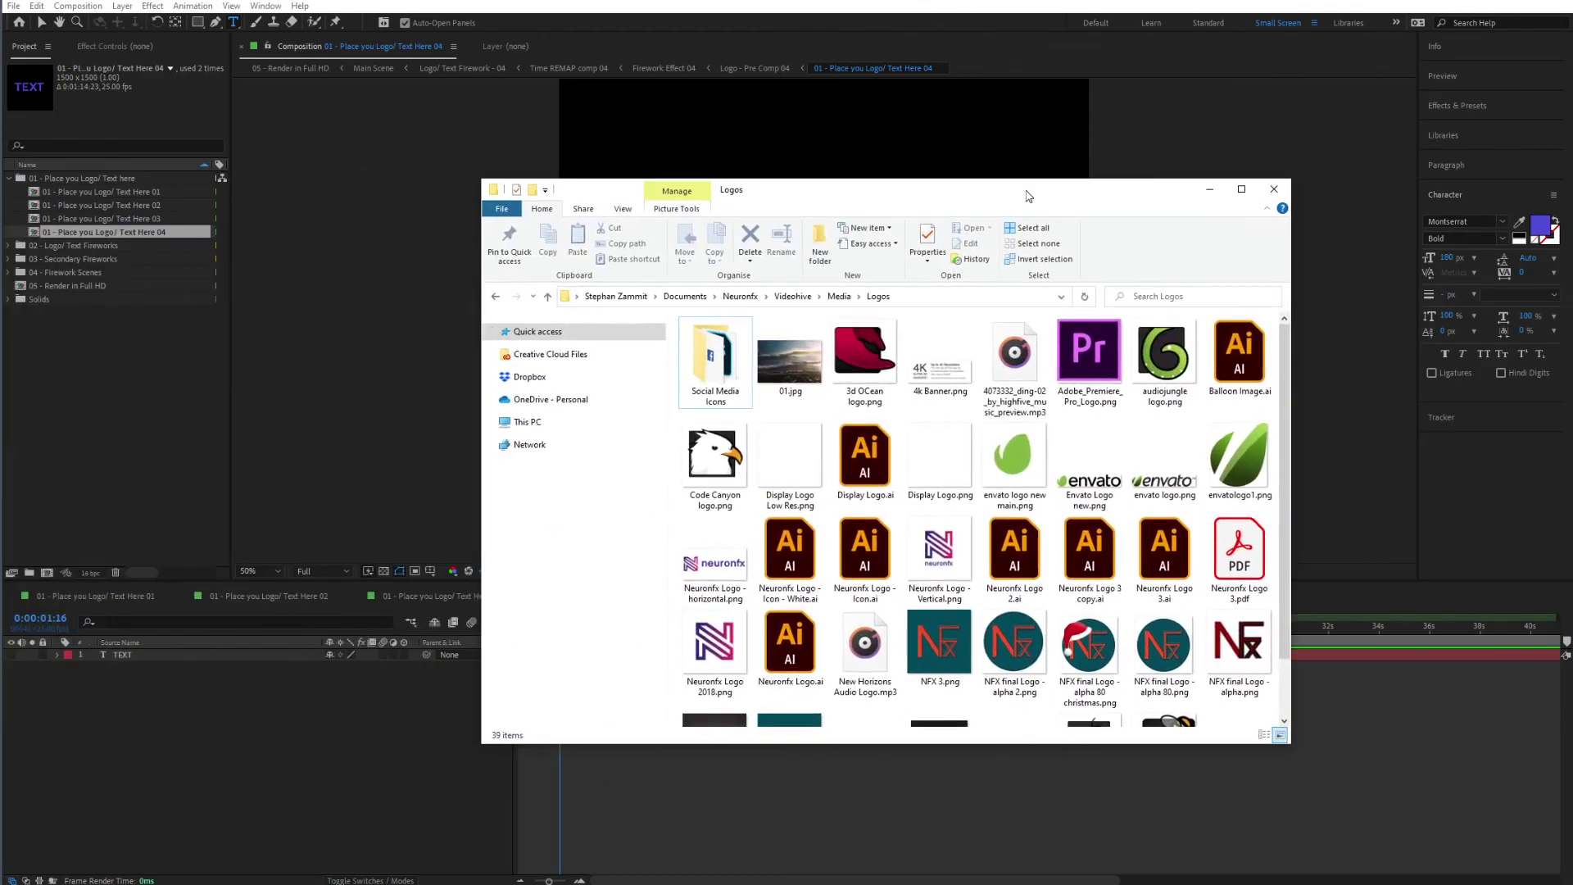
click(859, 539)
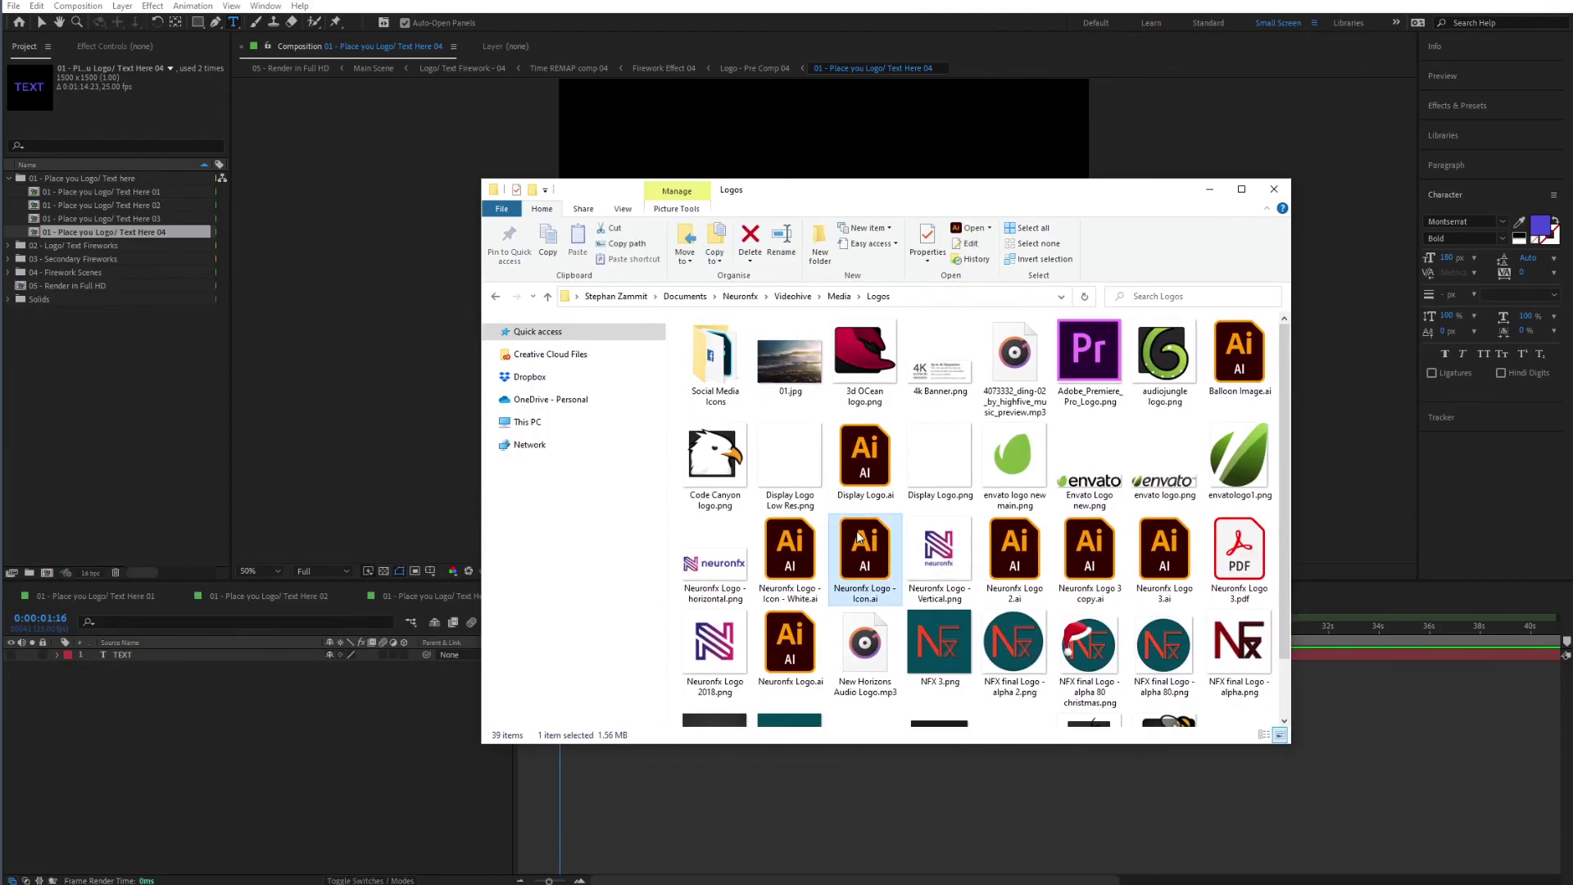
drag(859, 536, 141, 376)
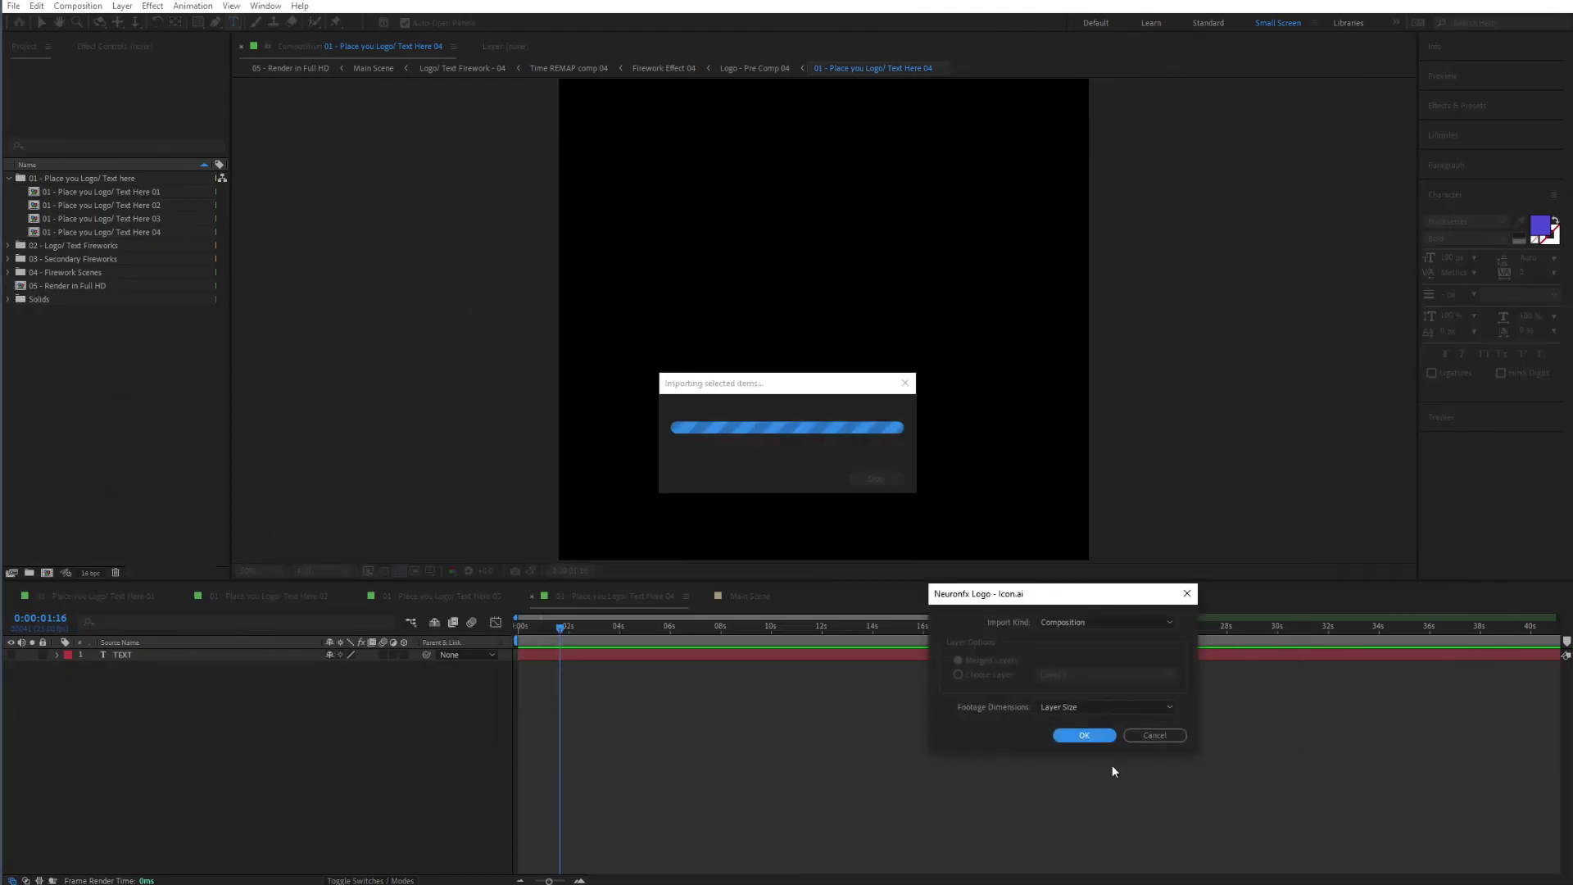
Import the logo as a composition and place it above TEXT in Text Here 04.
click(1089, 735)
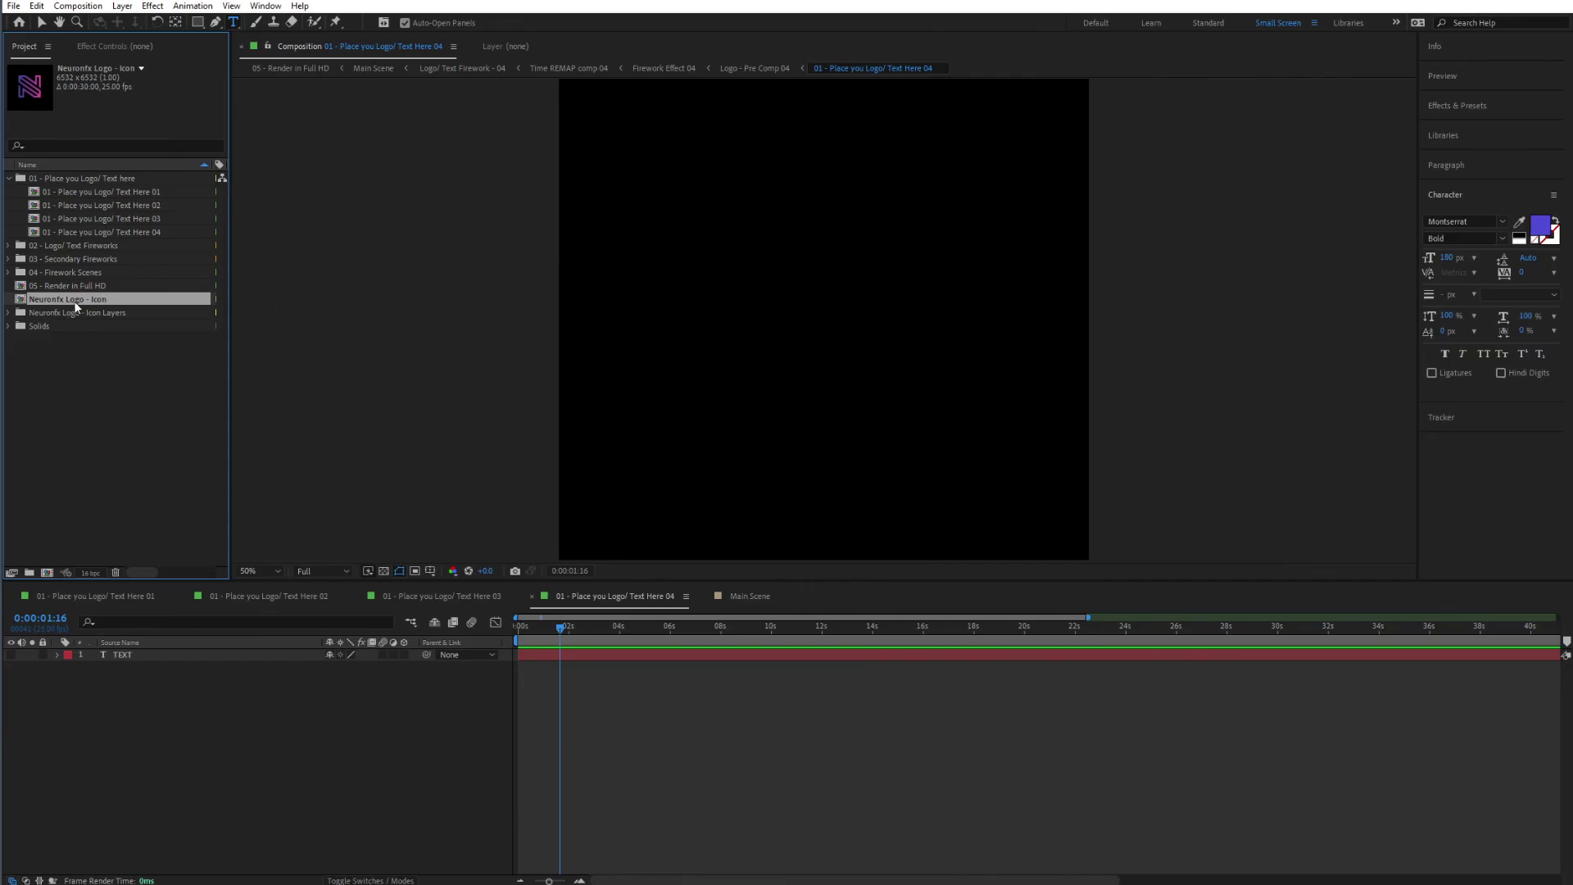
drag(66, 298, 159, 655)
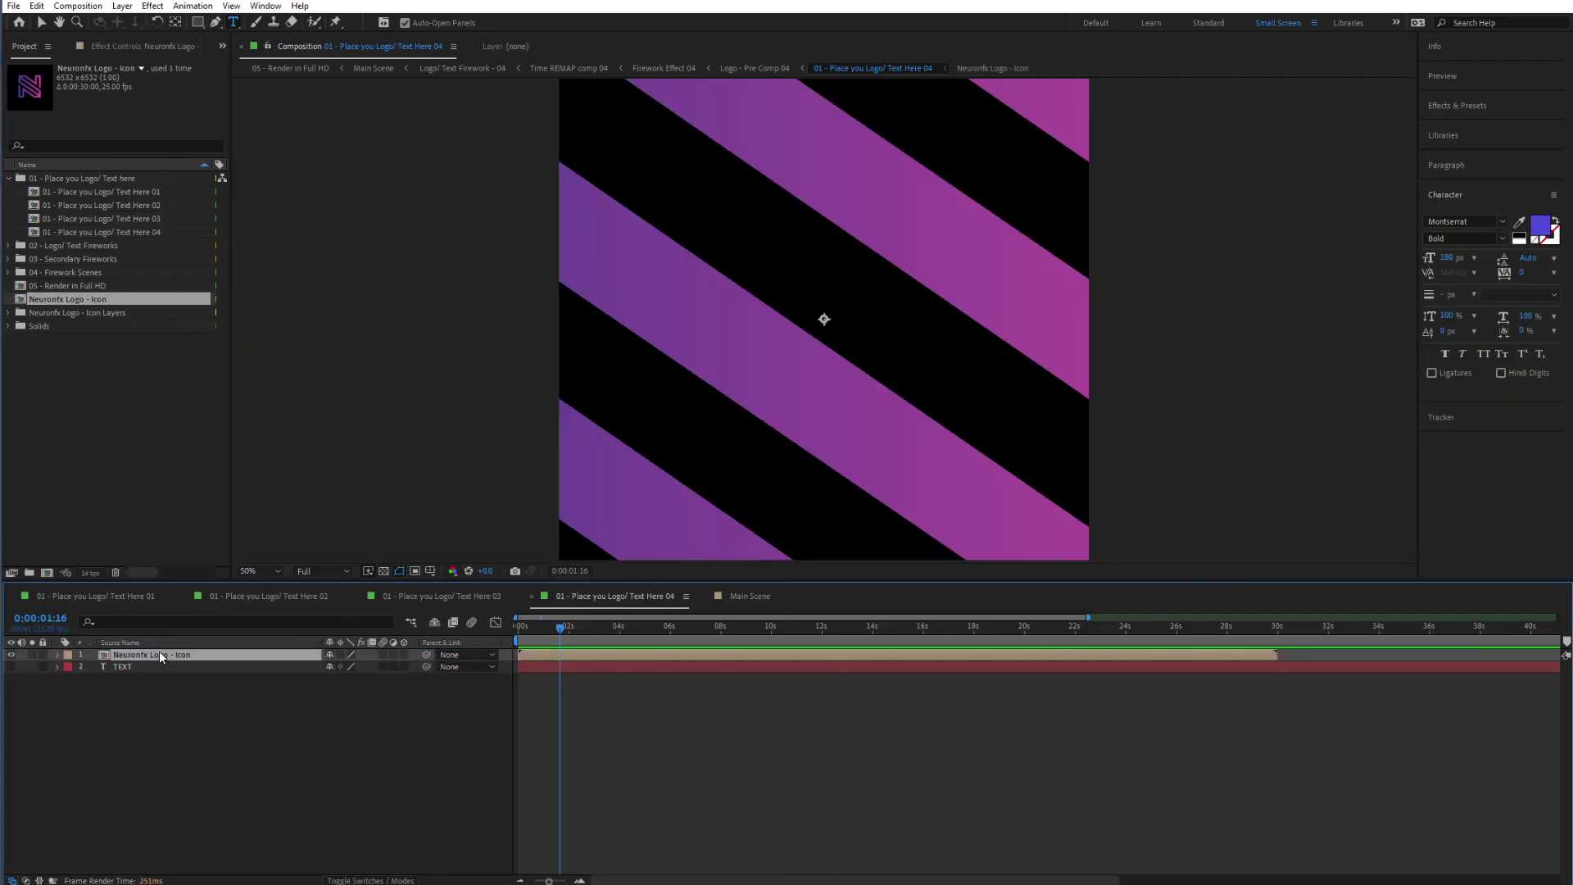
click(390, 571)
click(390, 571)
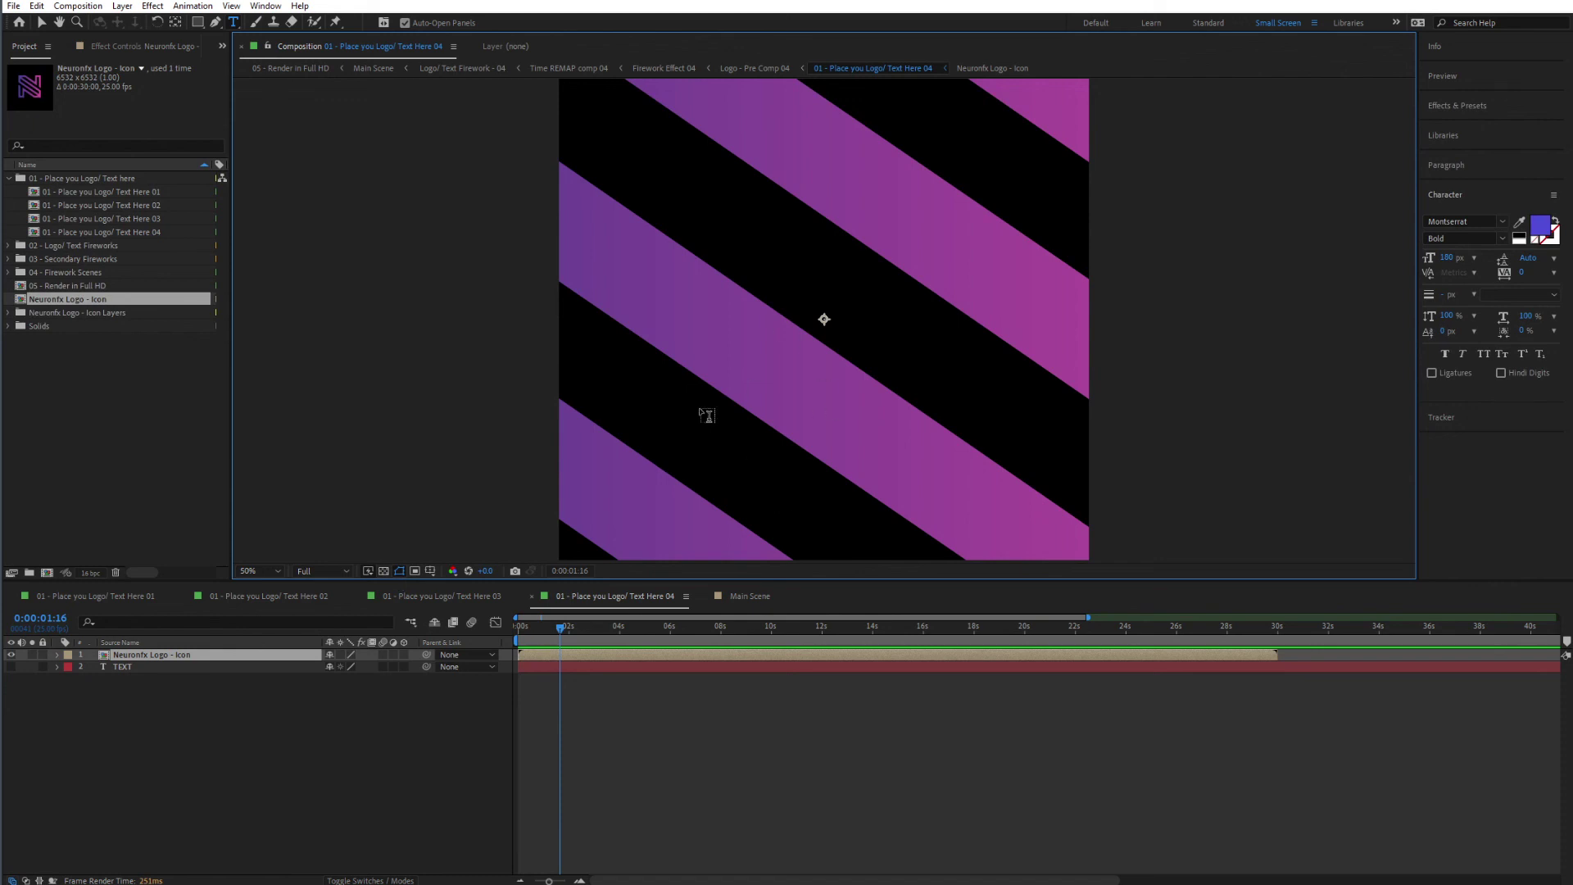
Scale the logo layer down so the whole N fits centered in frame.
key(s)
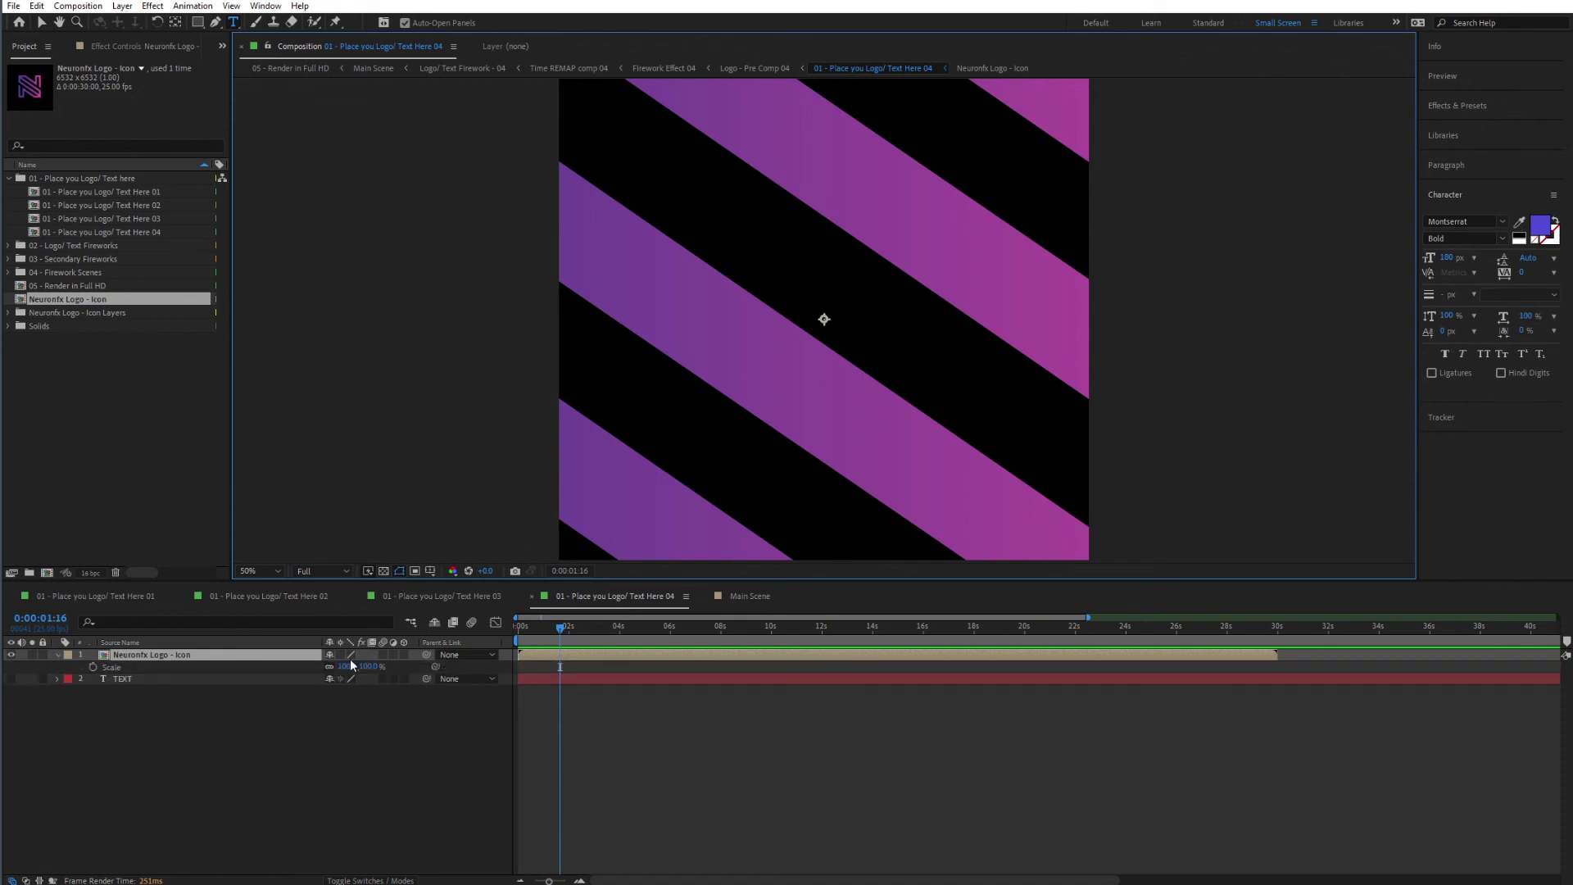
drag(365, 666, 309, 669)
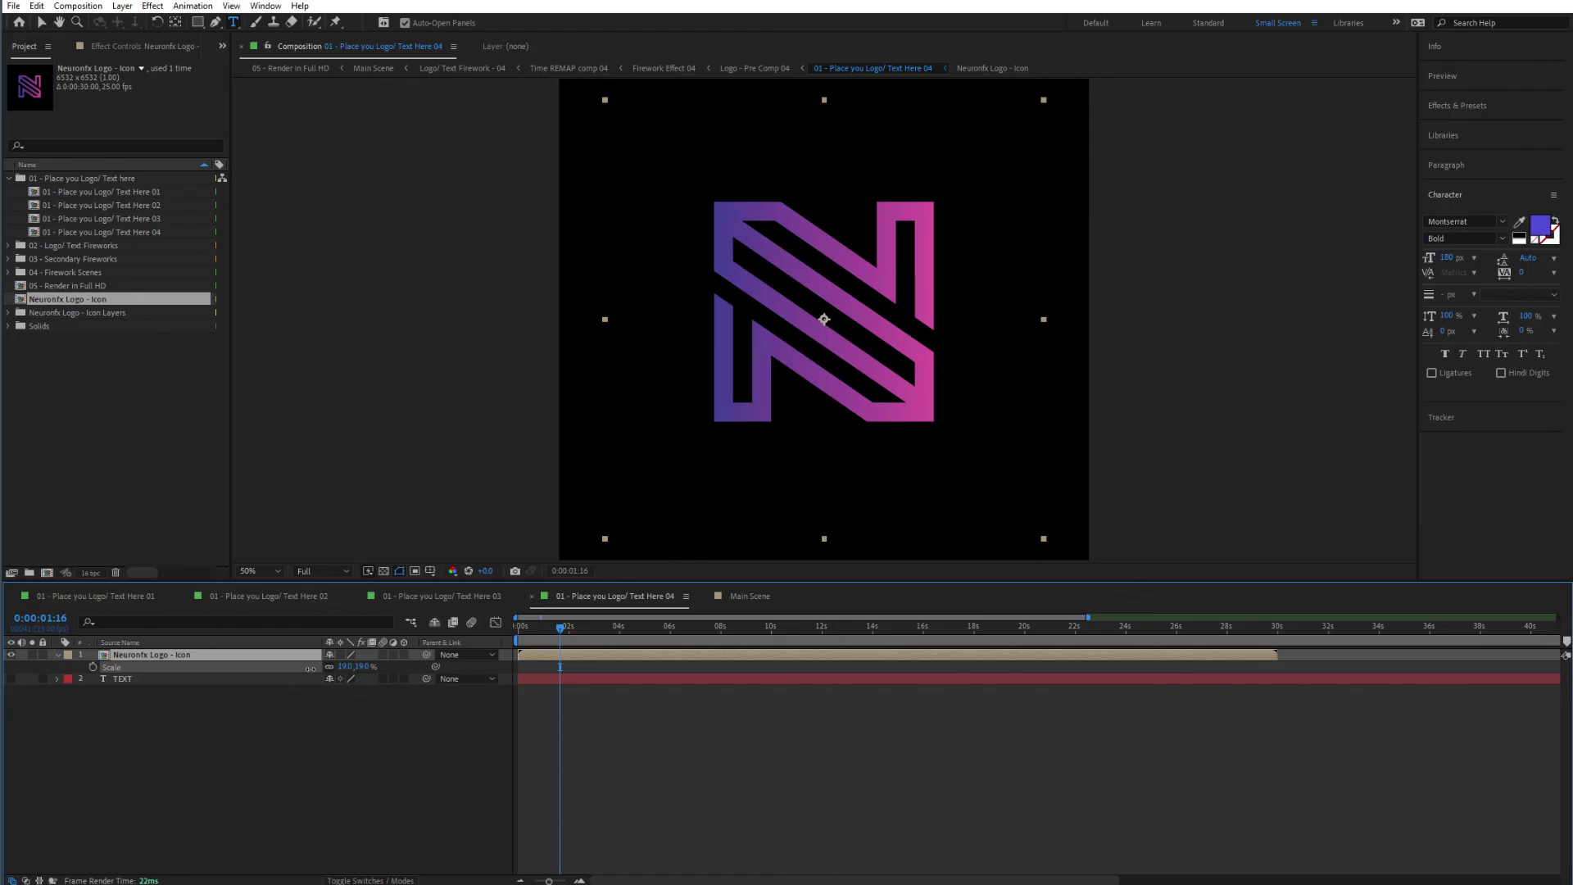
click(399, 764)
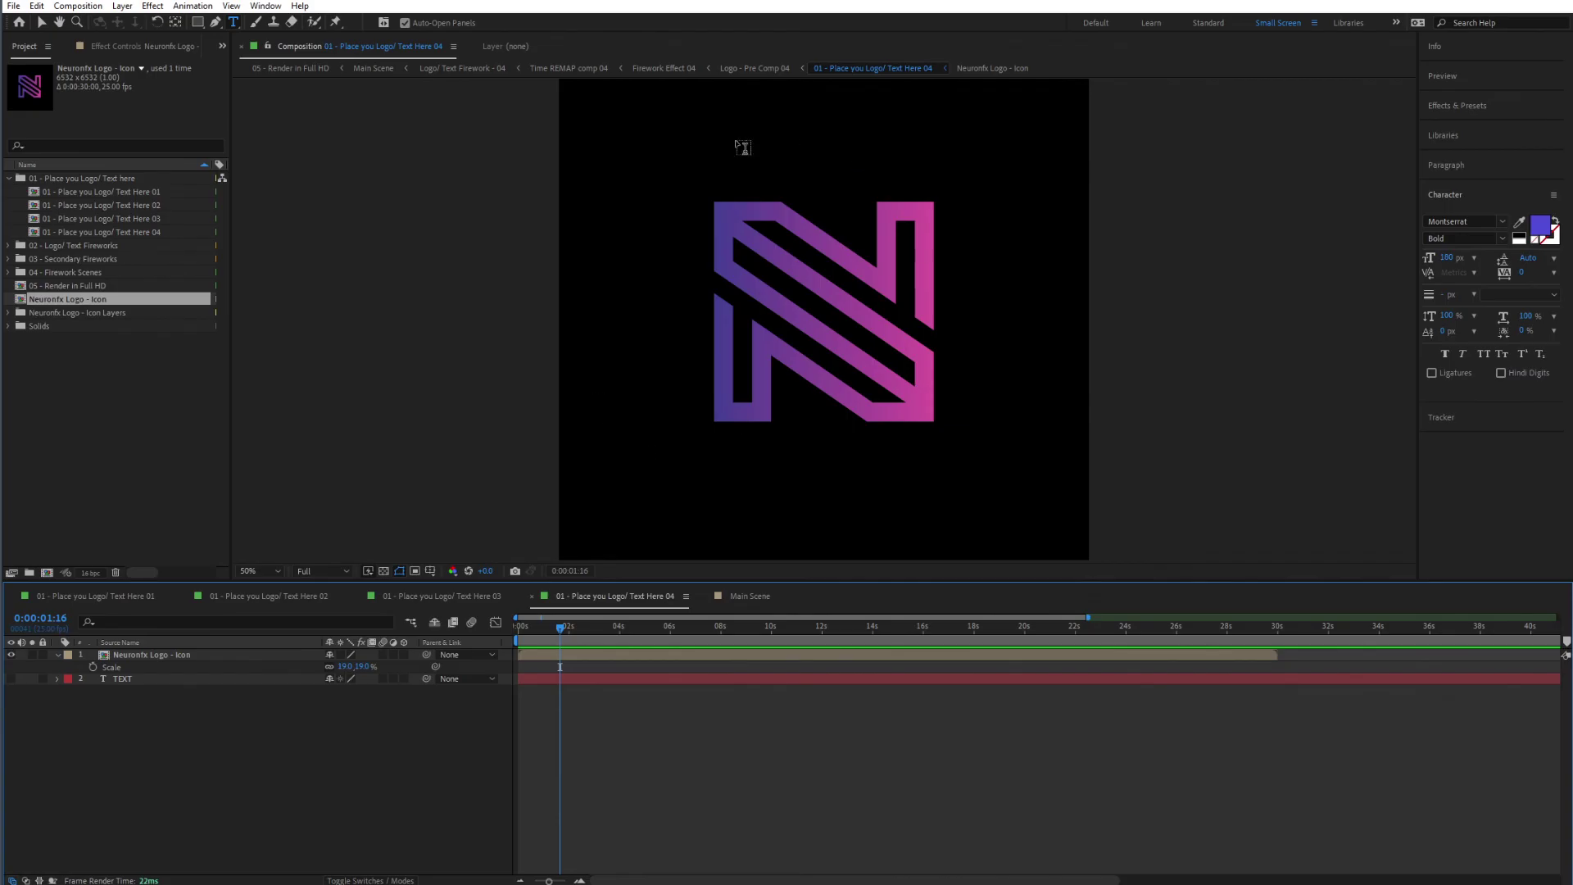
click(40, 22)
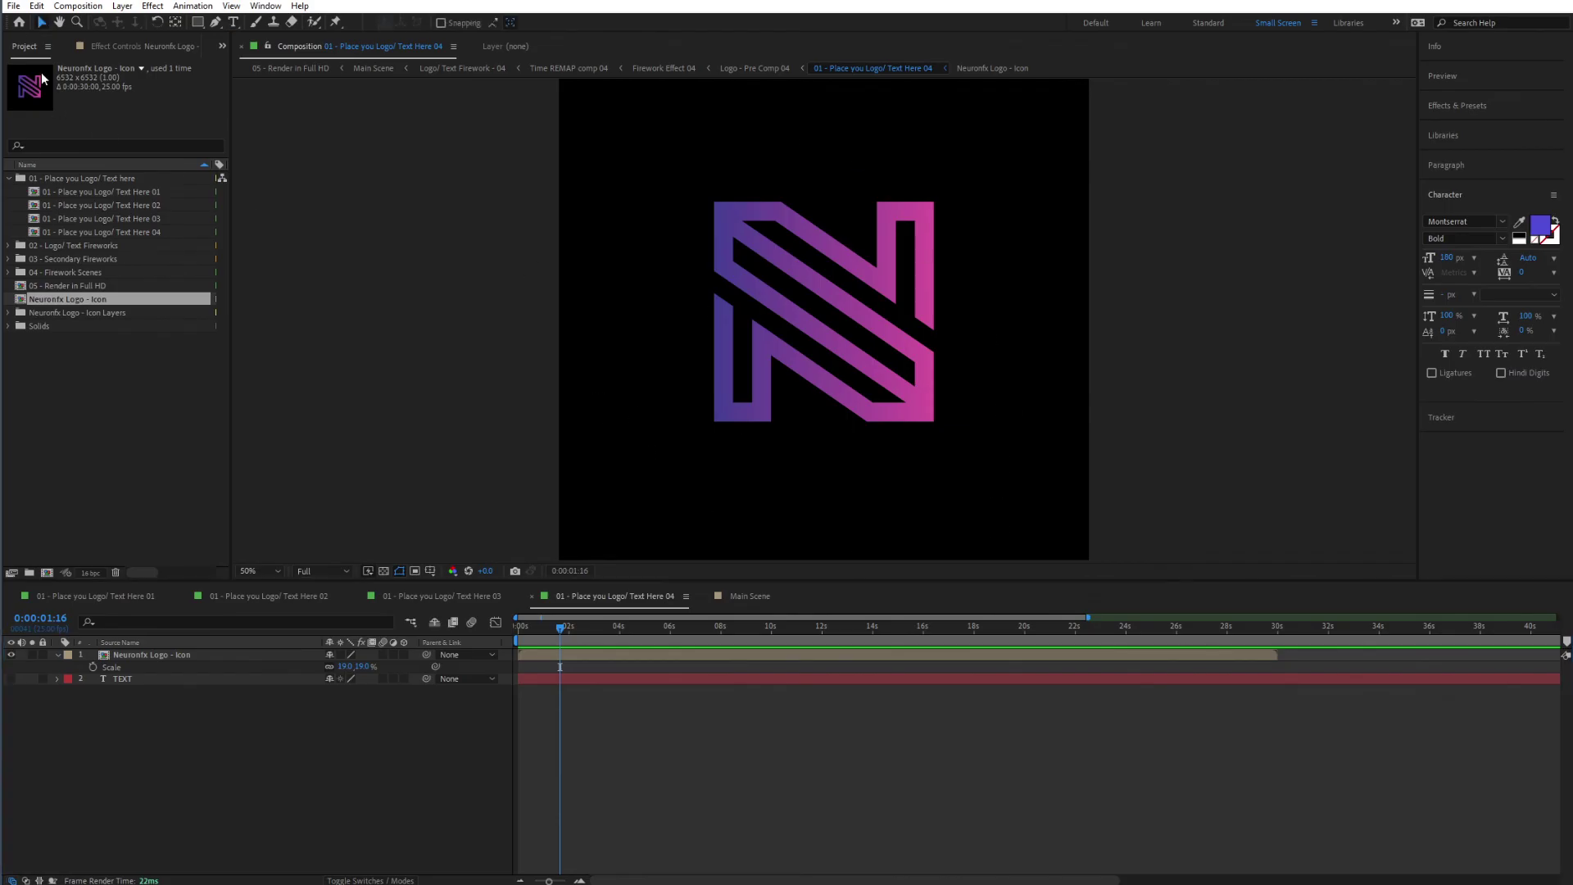
Preview the Main Scene fireworks and jump to the frame at 0:00:02:06.
click(736, 593)
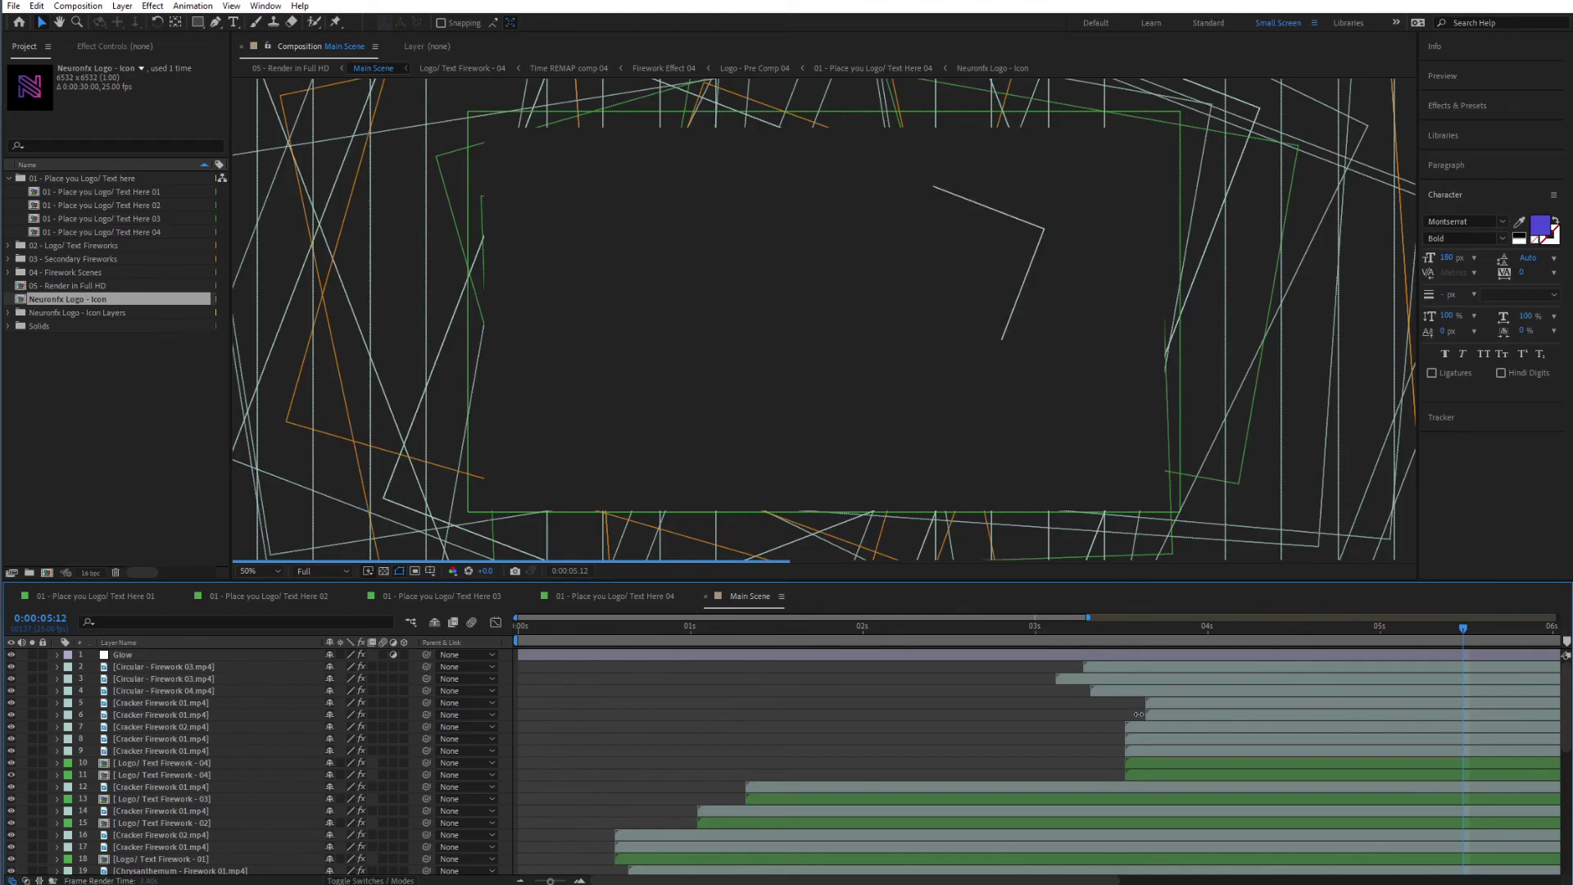
scroll(424, 397, up, 1)
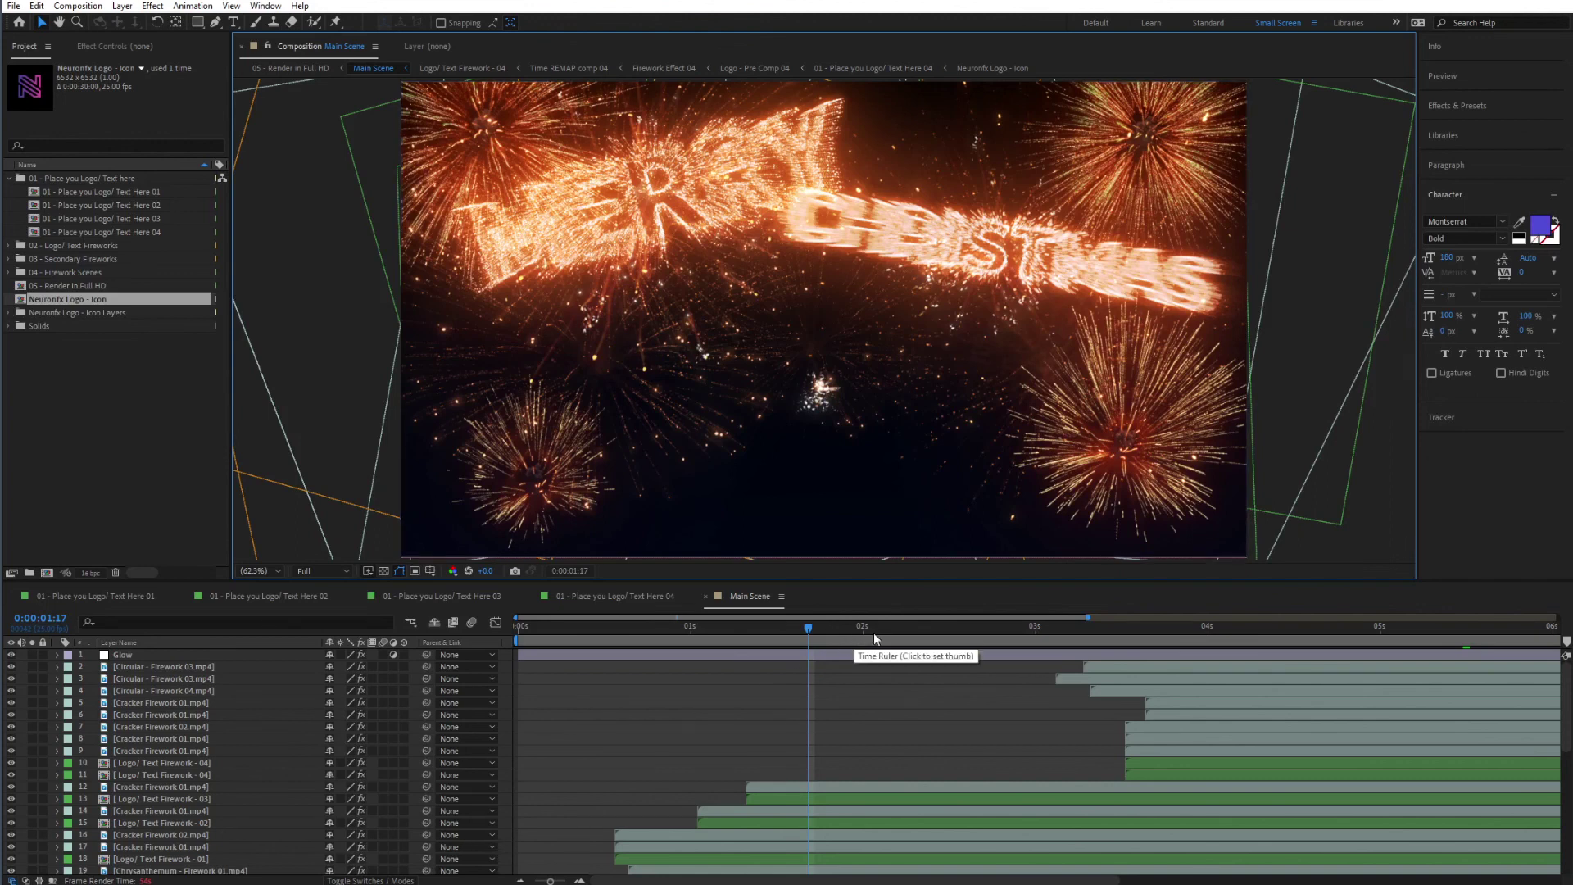
click(905, 635)
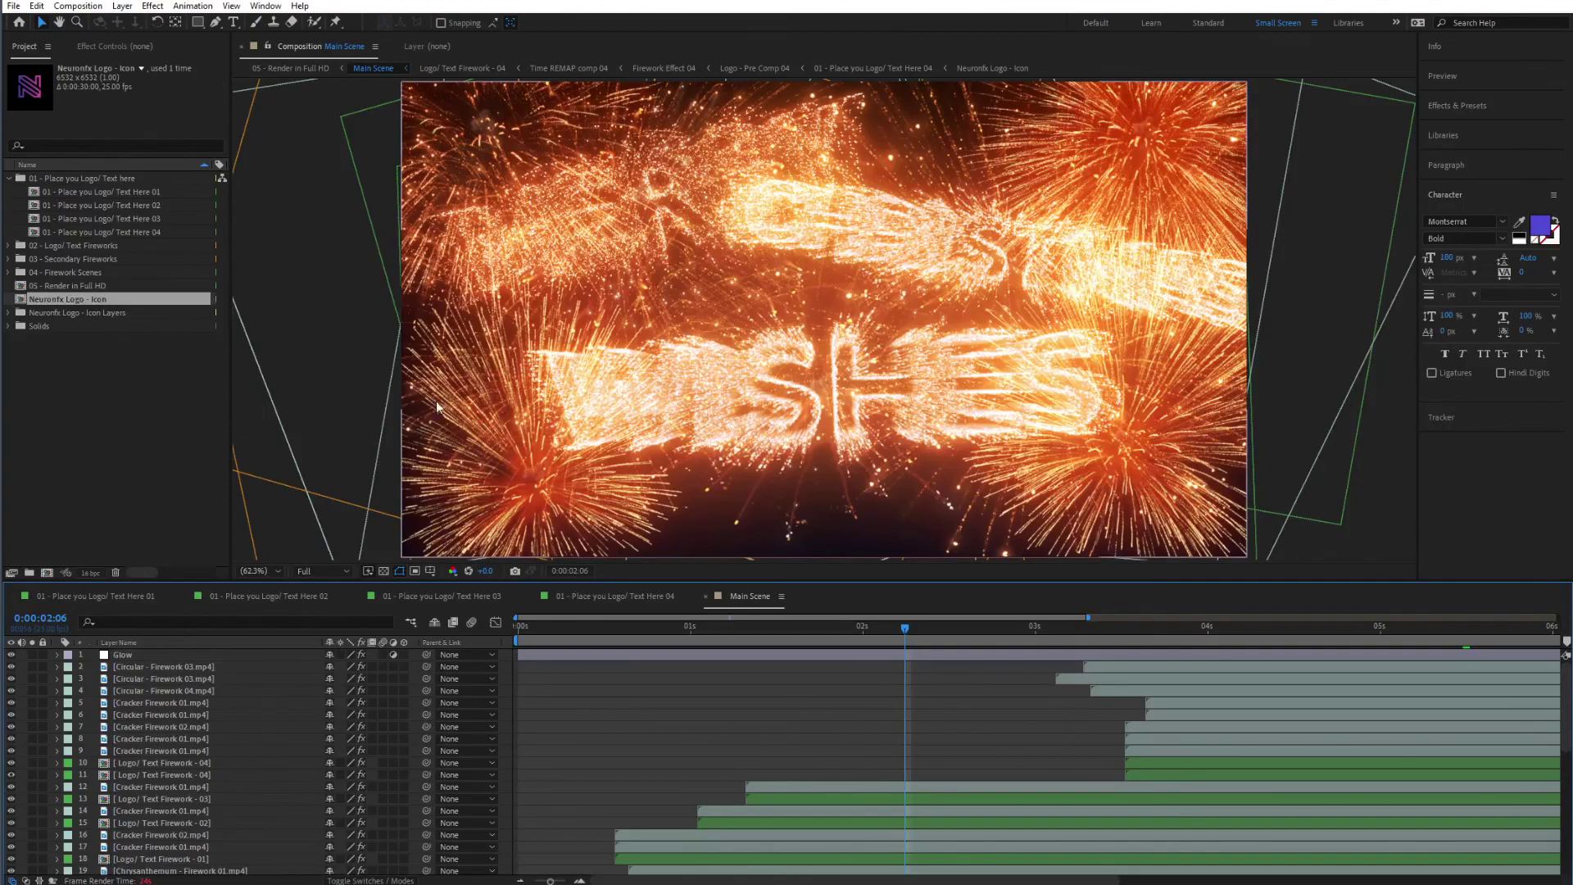
Open the CHRISTMAS composition, select its text layer, then return to Main Scene.
click(254, 597)
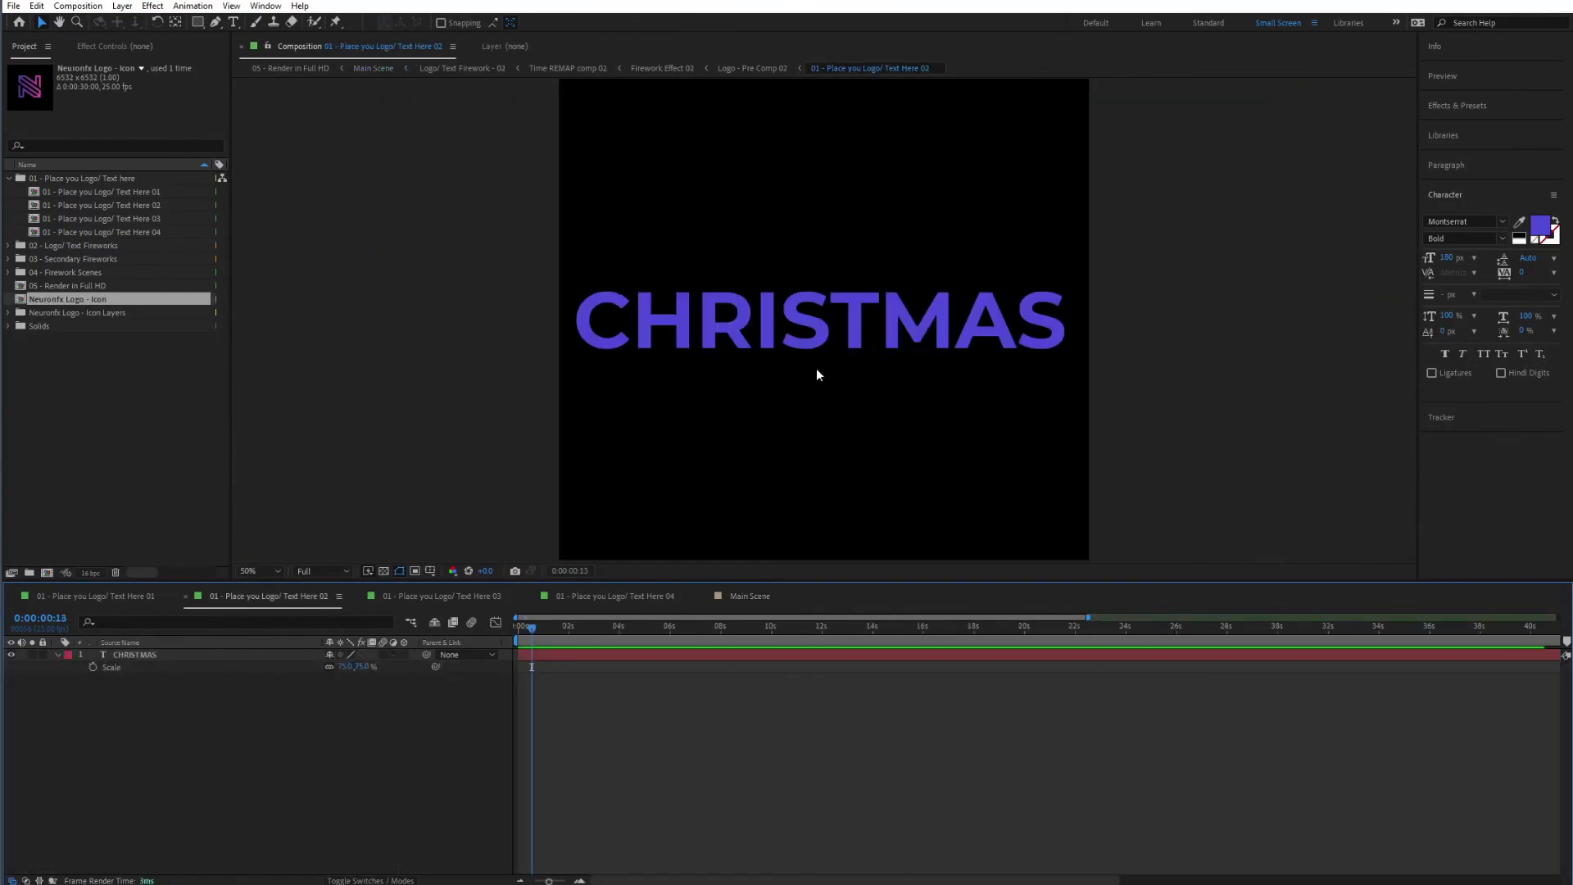
click(816, 311)
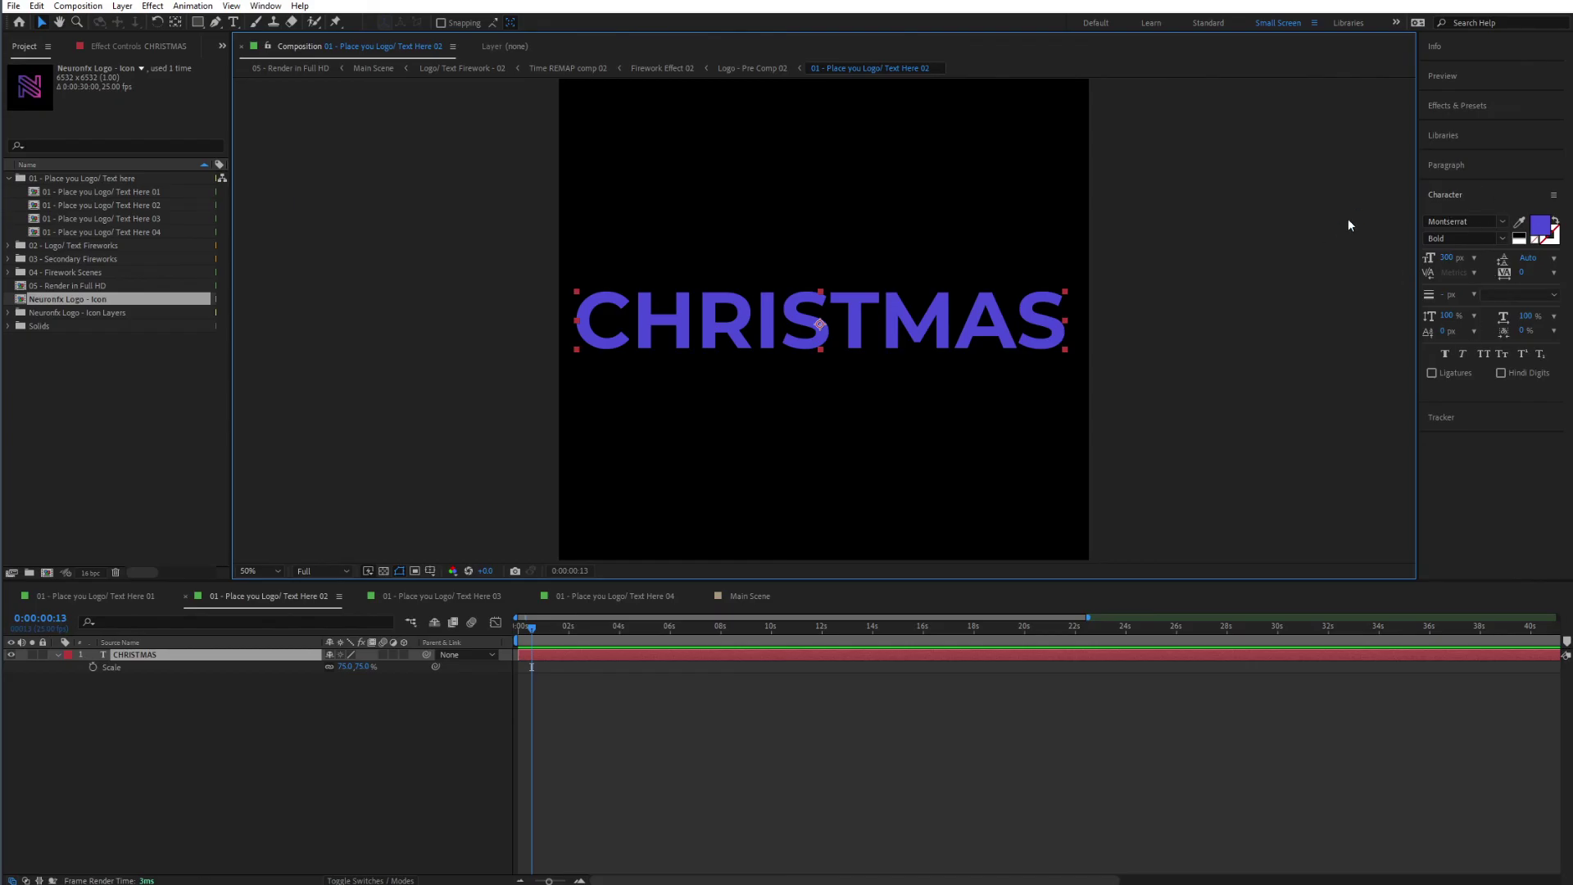
click(738, 598)
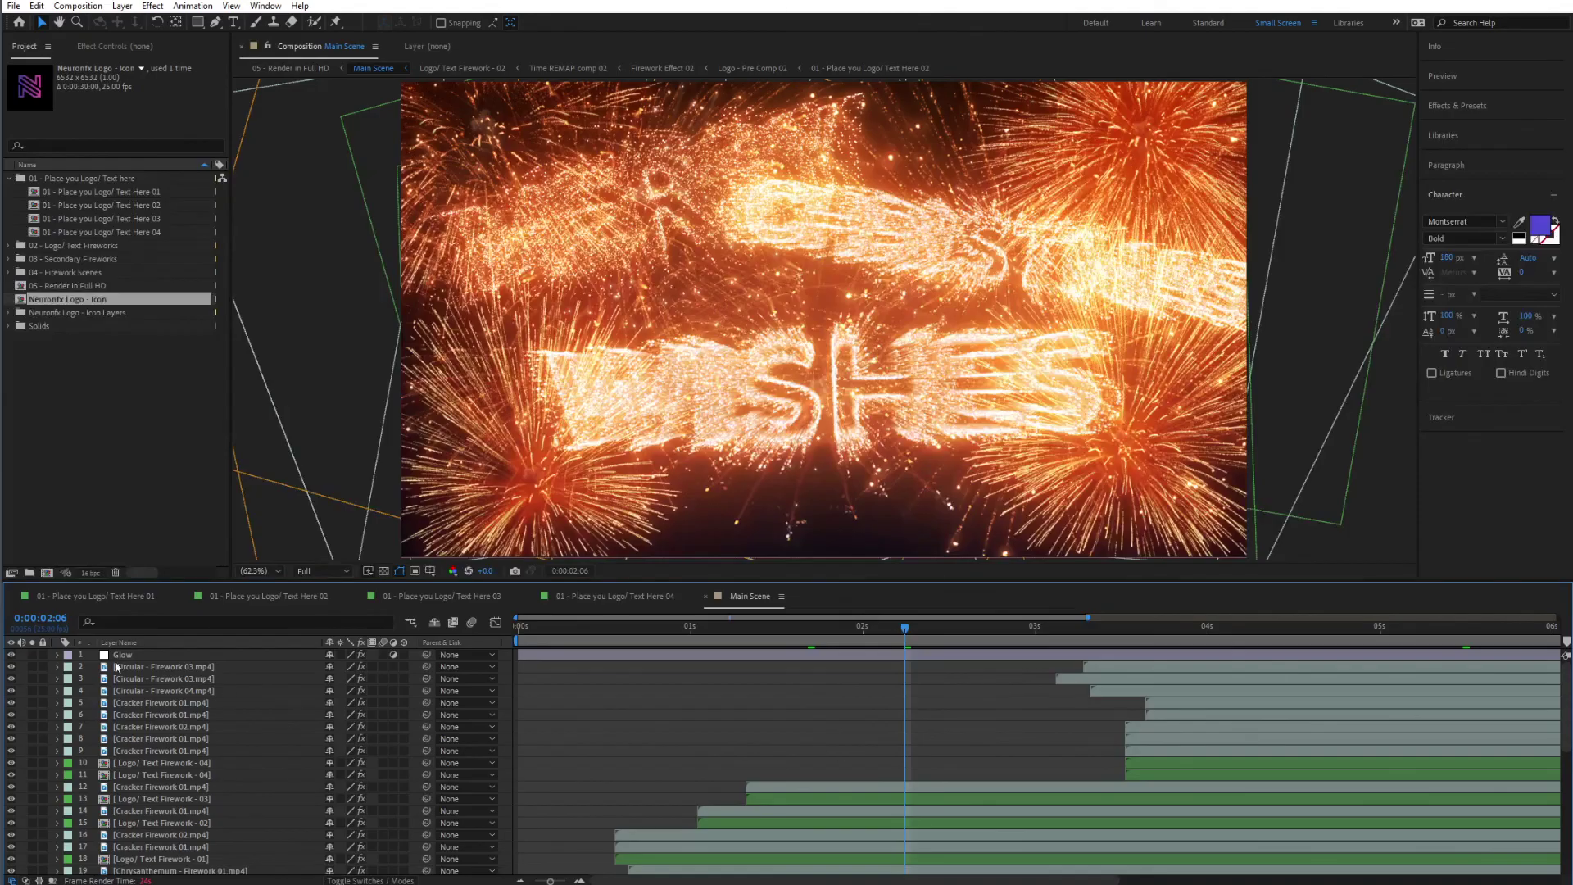
Solo the Logo/ Text Firework - 03 layer so only the WISHES sparks show.
scroll(856, 789, down, 1)
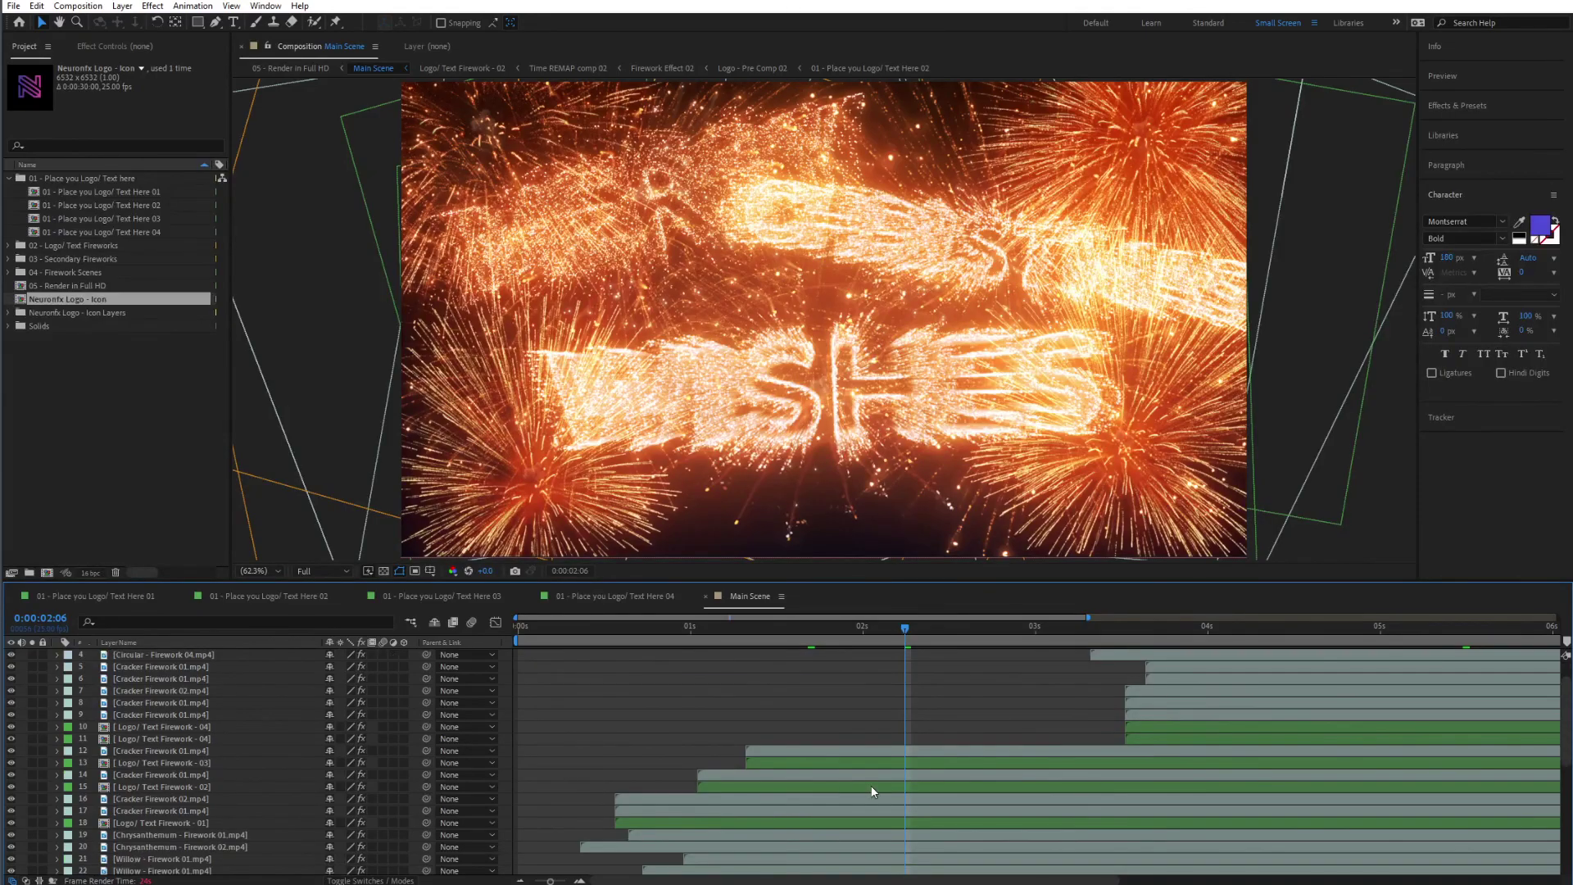
click(764, 750)
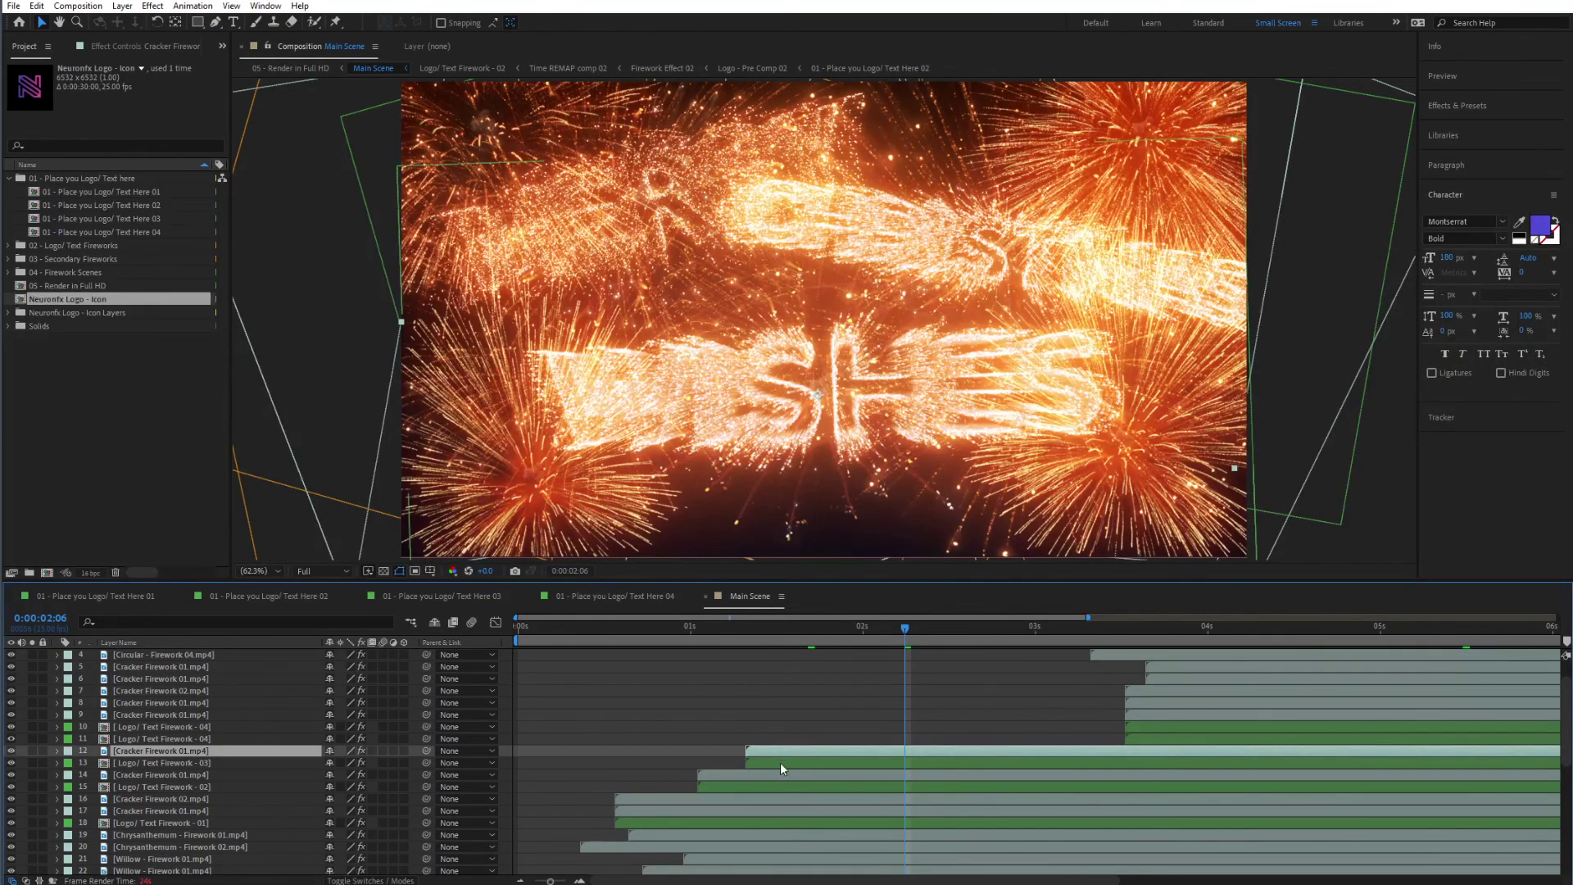
click(780, 762)
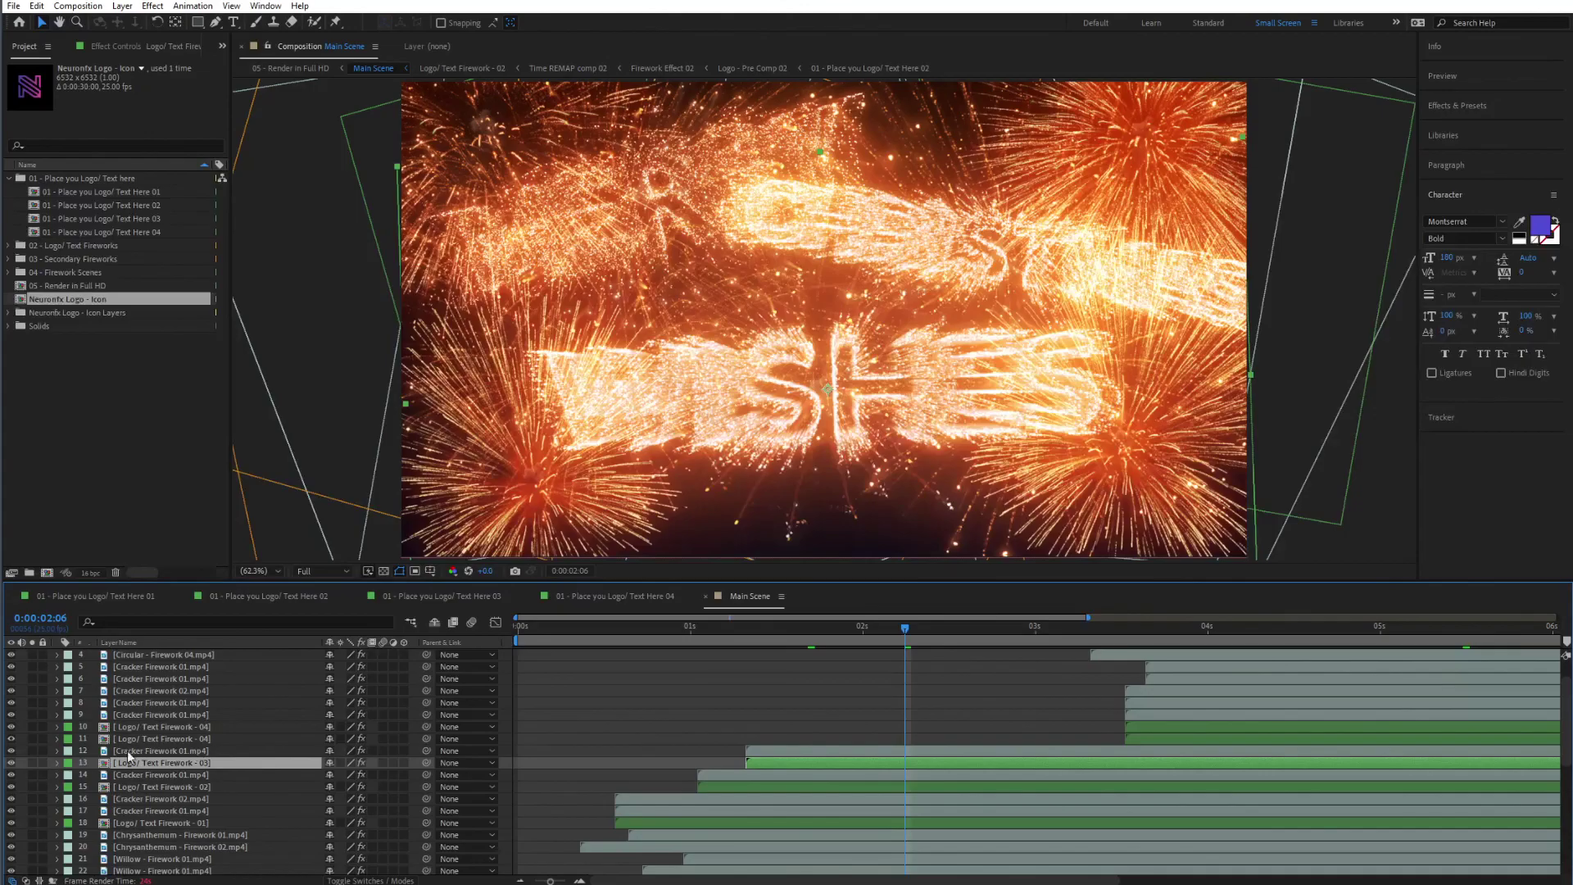
click(33, 761)
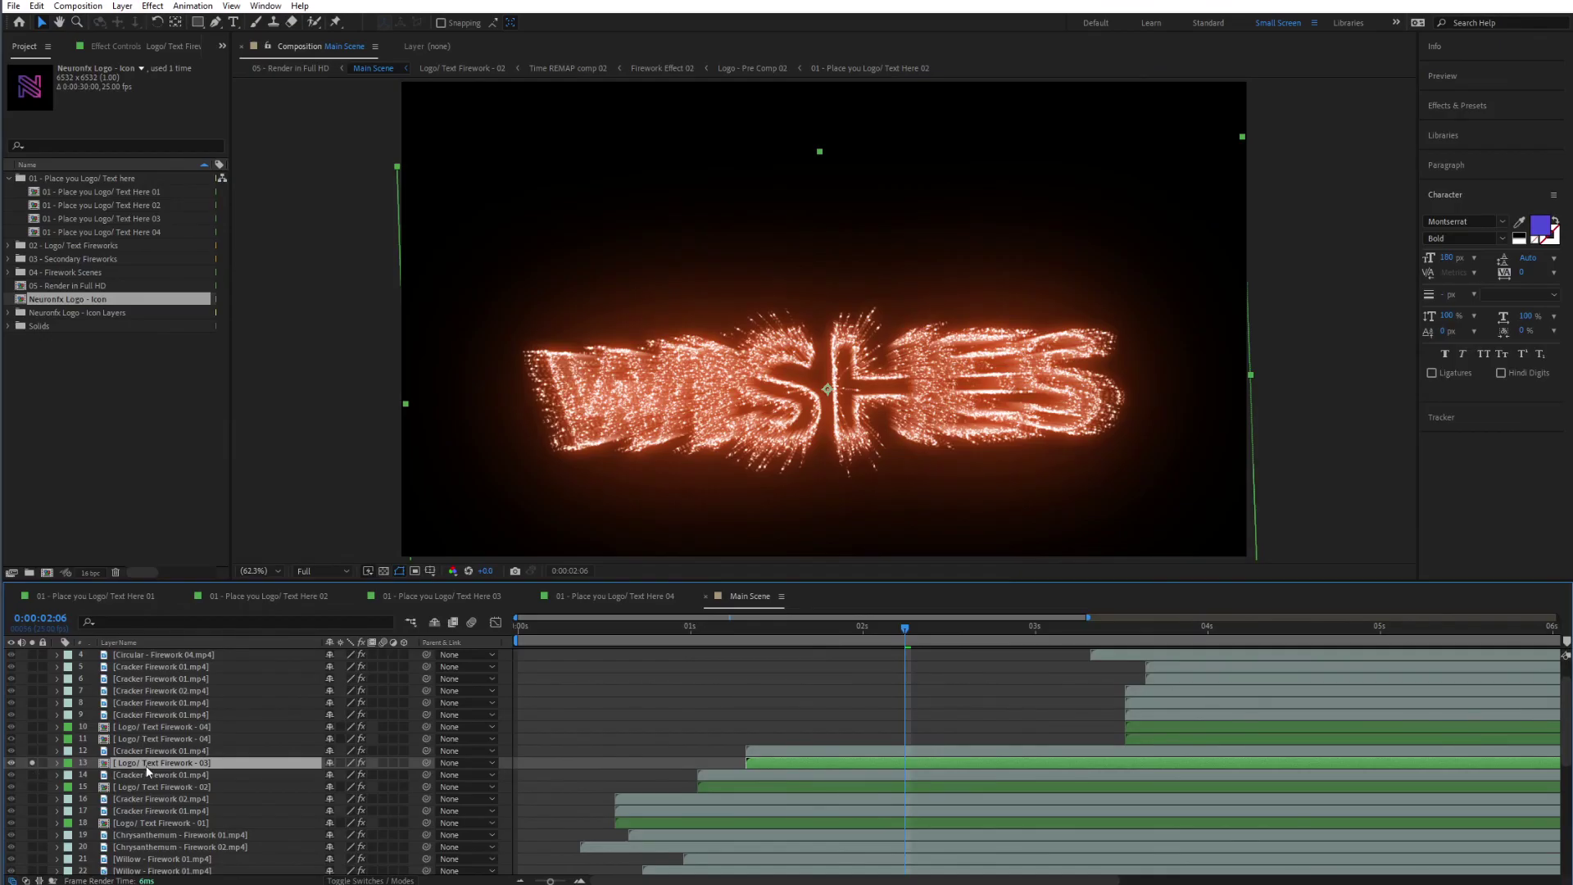
Toggle the WISHES layer's Hue/Saturation effect off and back on in Effect Controls.
click(117, 47)
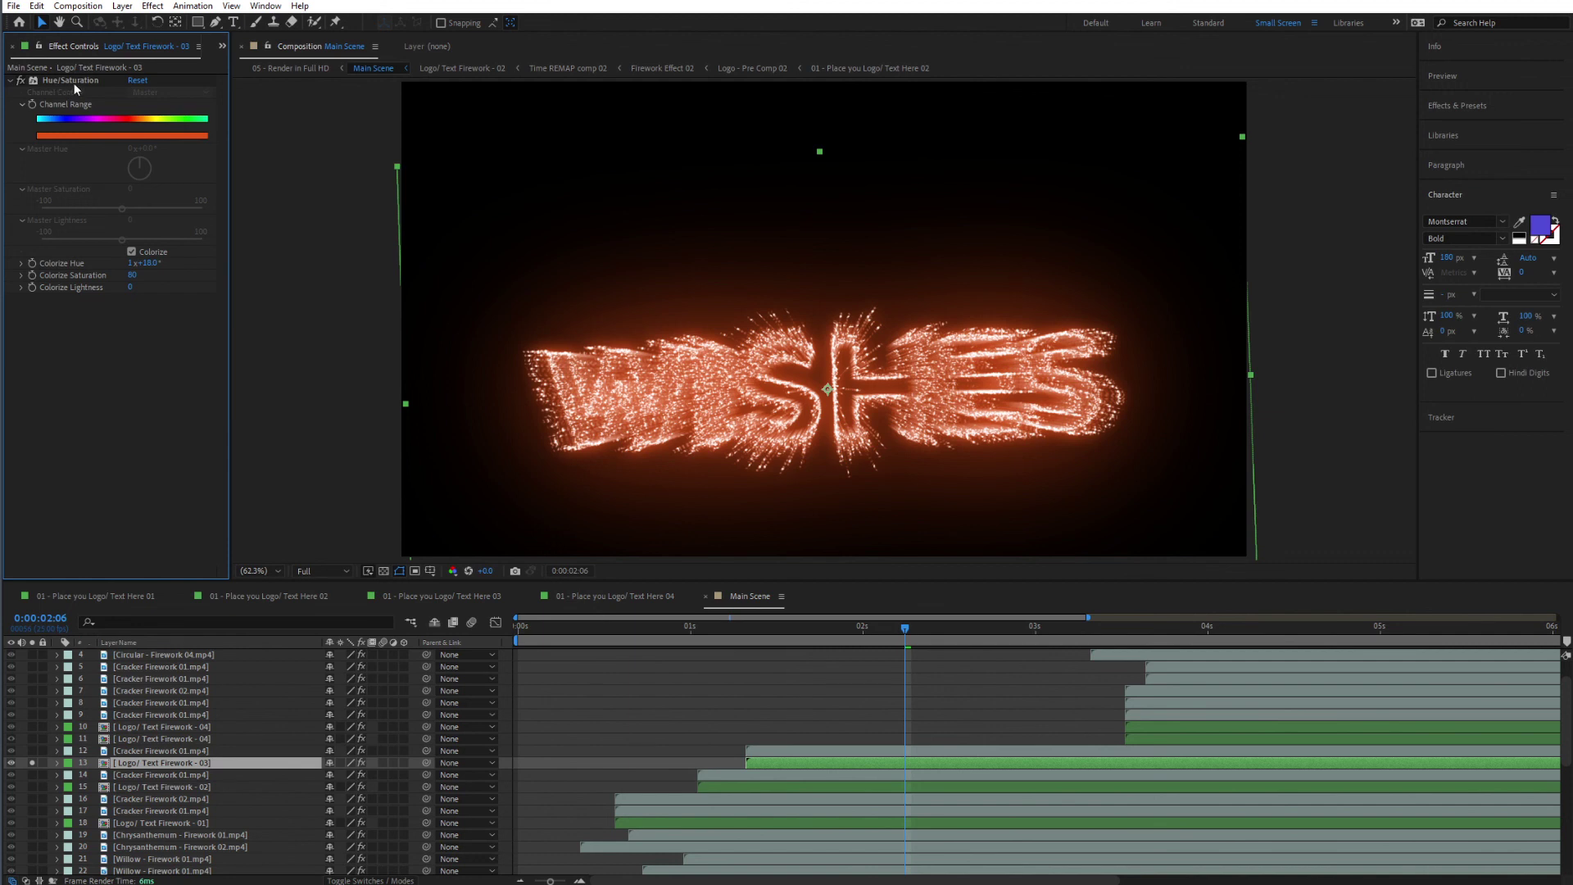
click(20, 80)
click(20, 81)
Search Effects & Presets for 'hue' and drag Hue/Saturation toward the layer.
click(1471, 111)
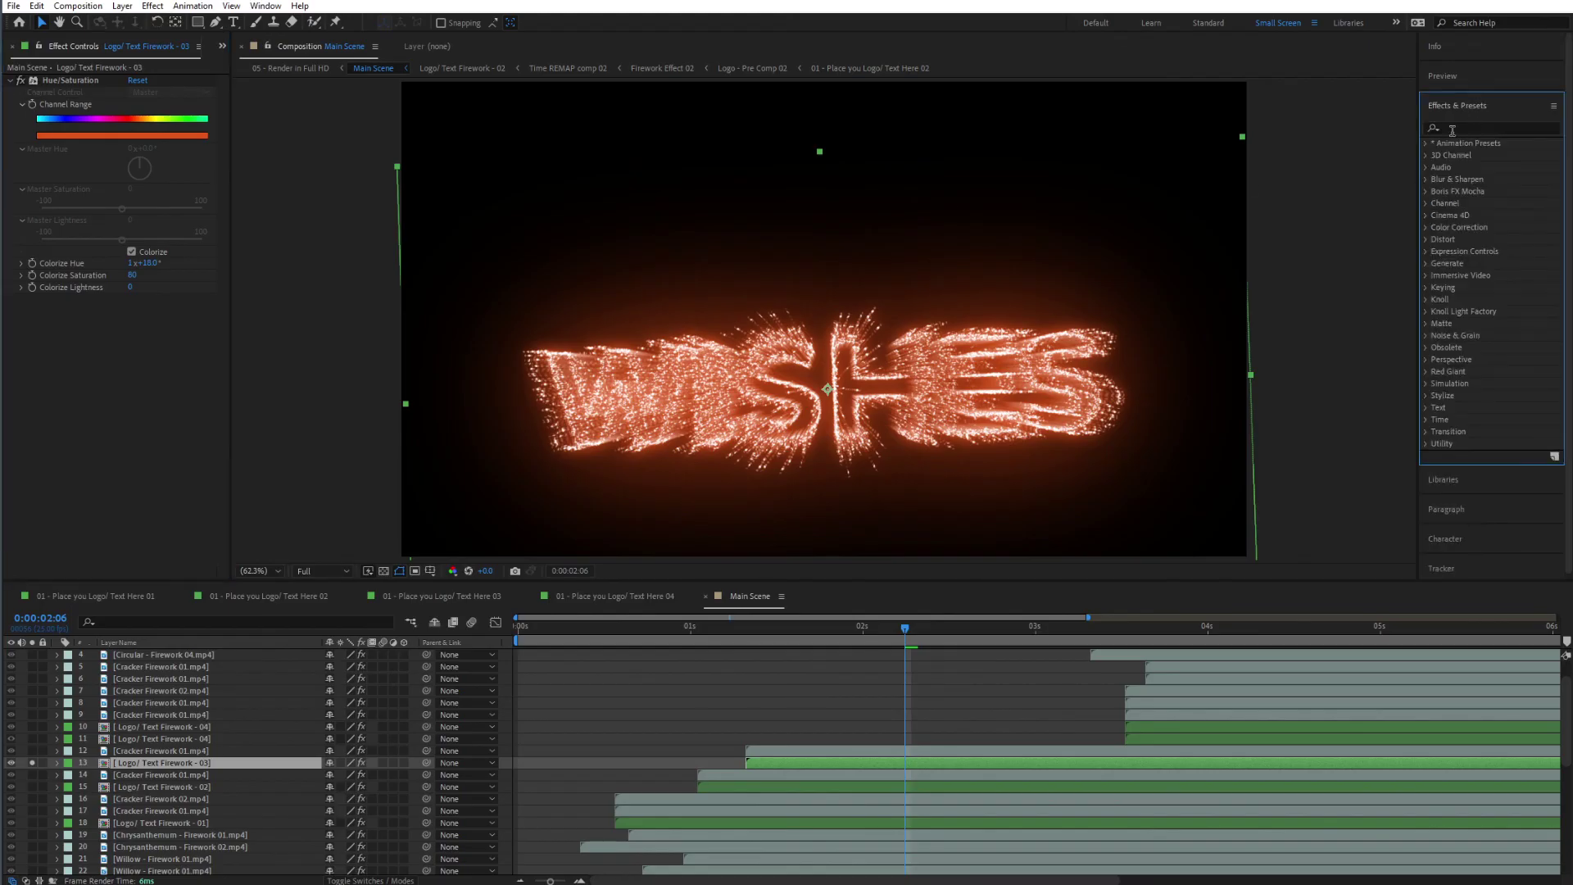
click(1450, 130)
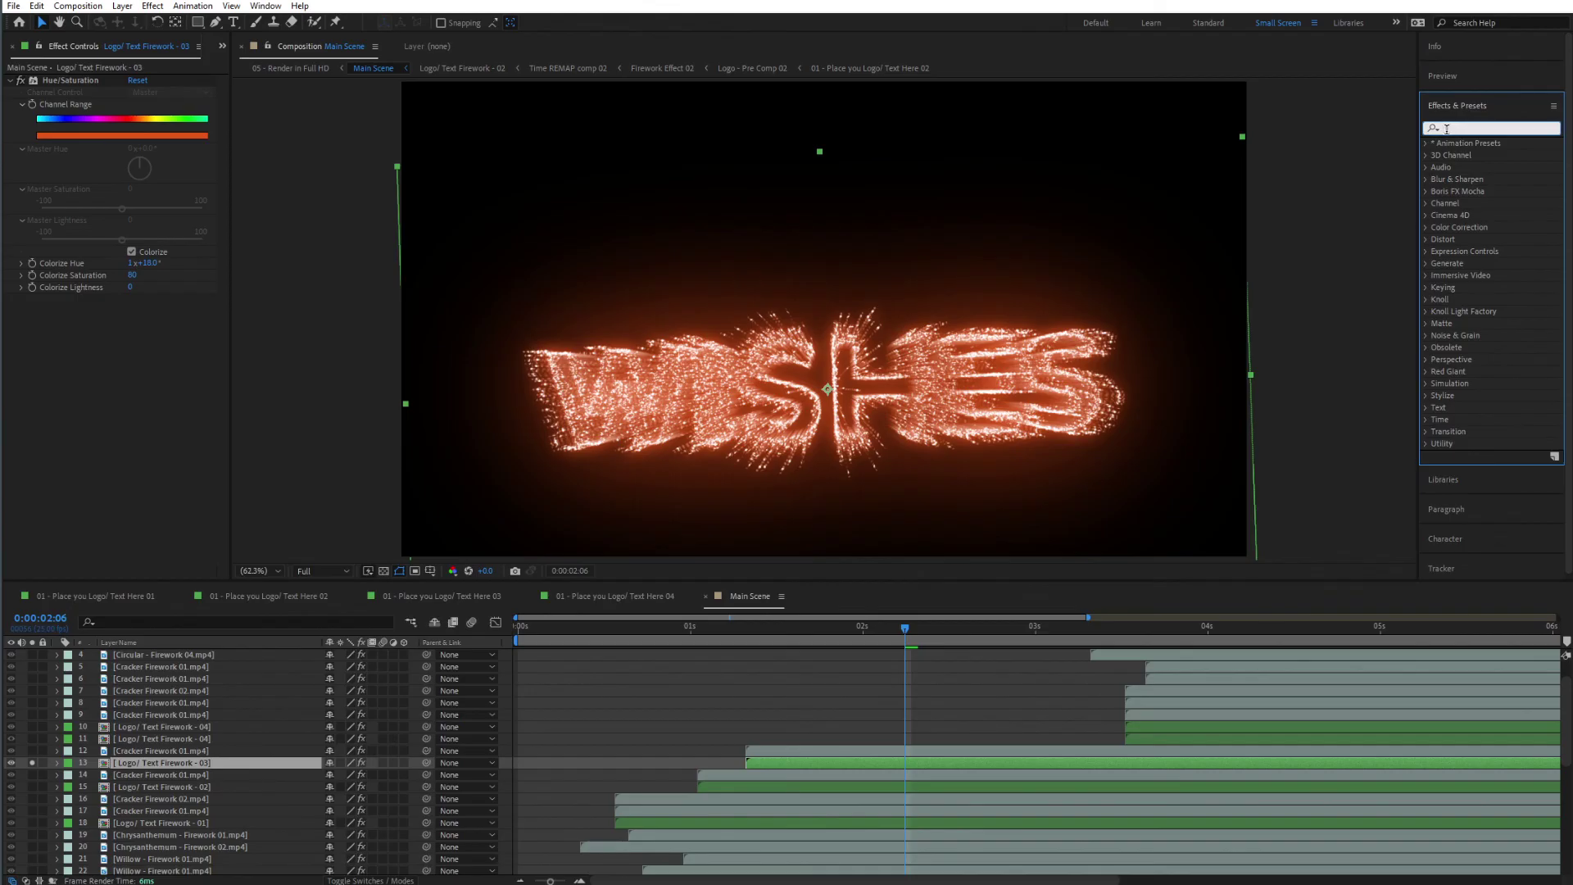
text(hue)
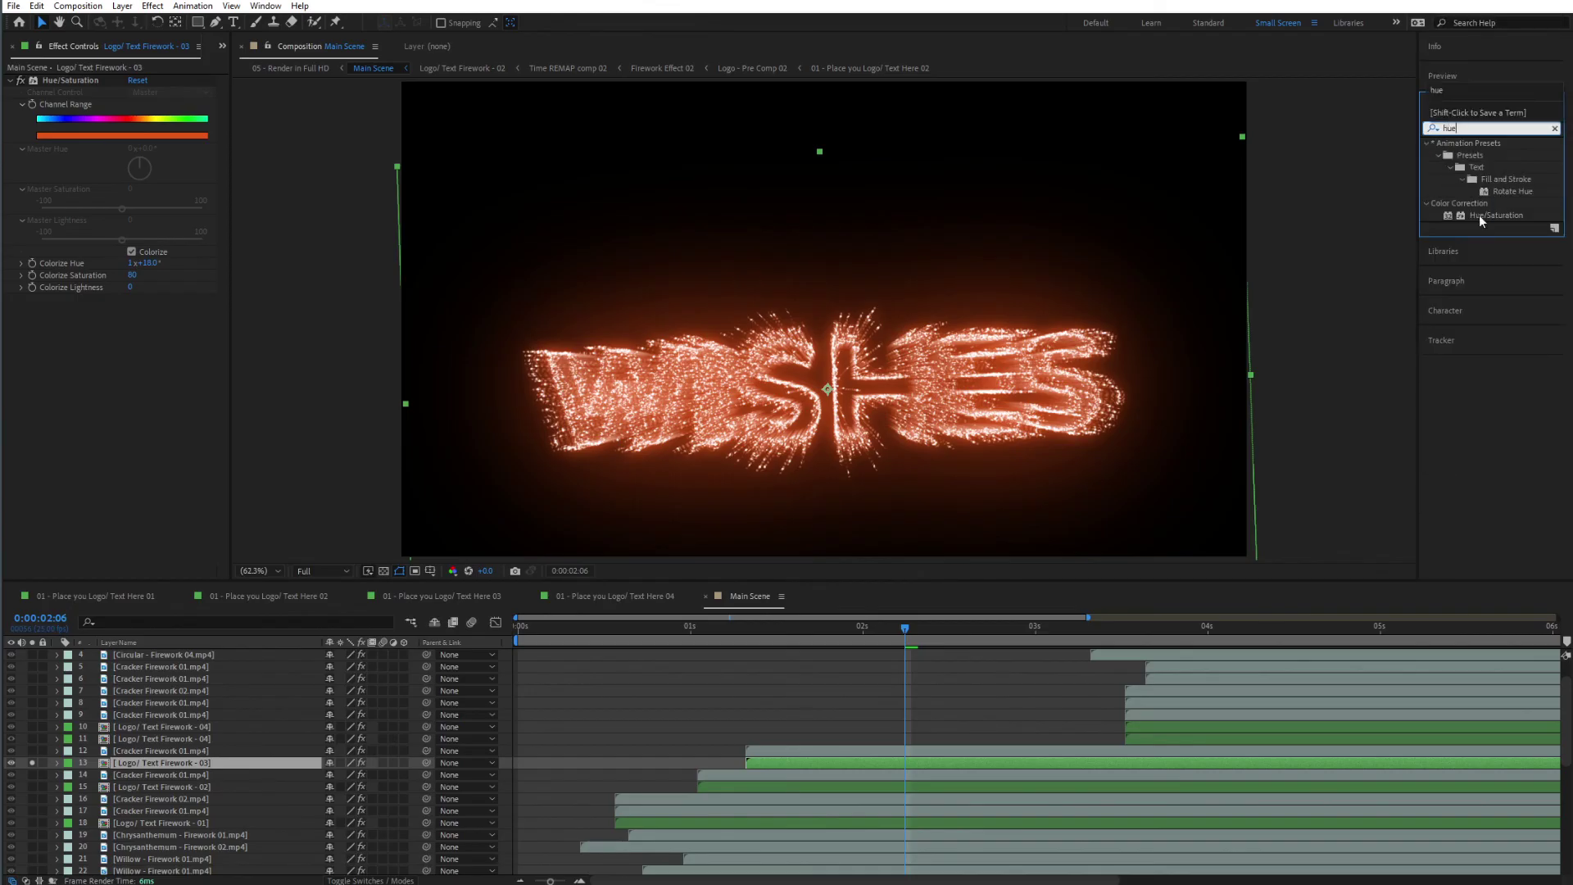
mouse_move(1487, 214)
mouse_down()
mouse_move(141, 403)
mouse_move(819, 327)
mouse_move(1486, 226)
mouse_up()
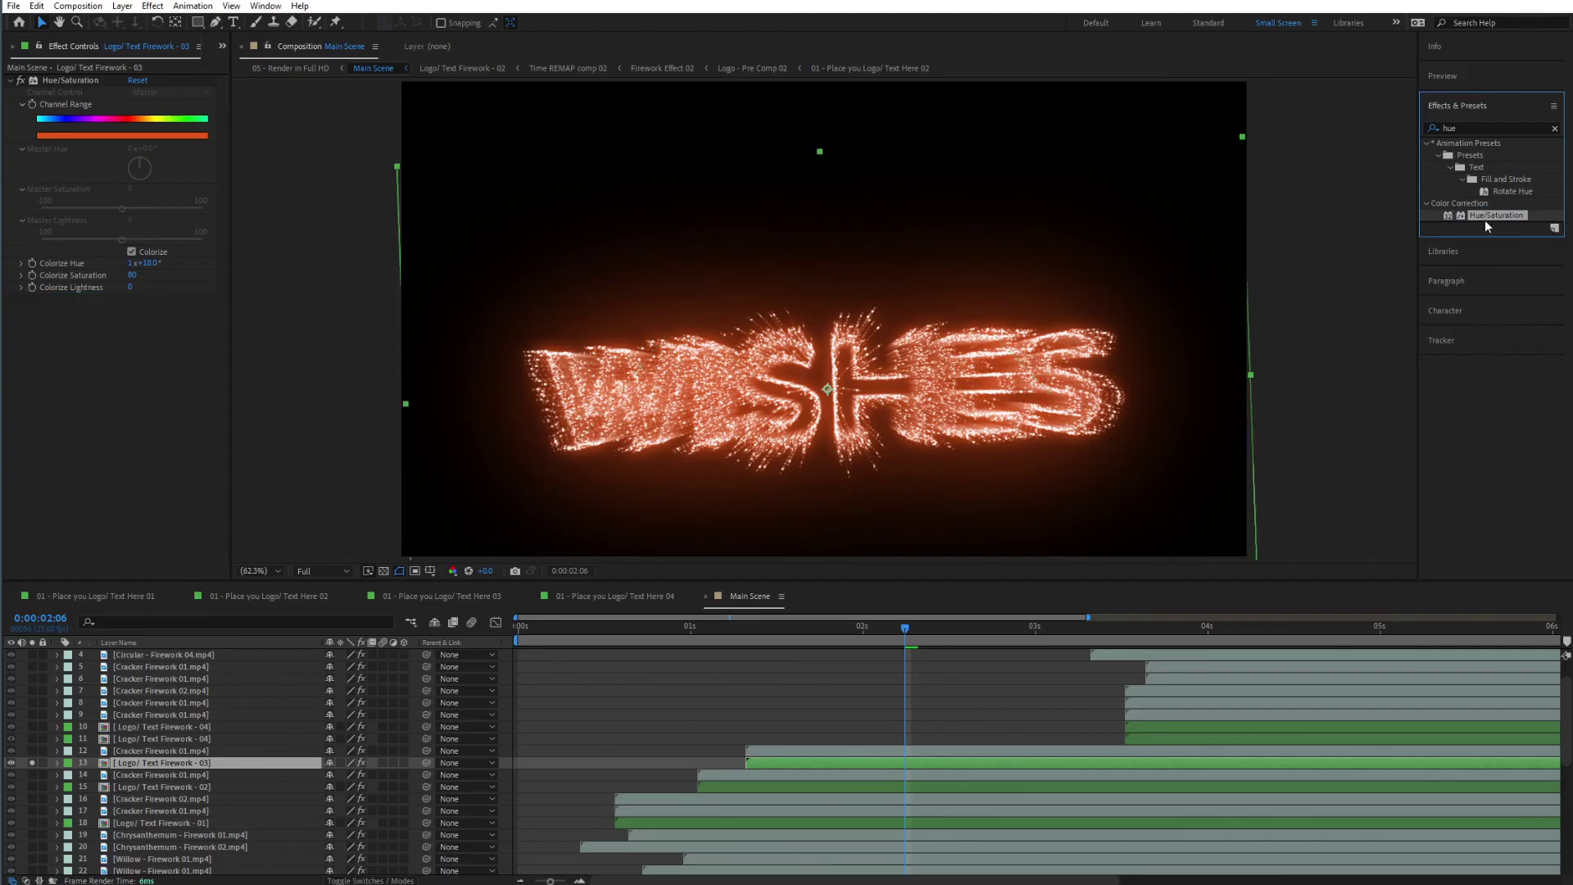
Set Colorize Hue to 237° to turn WISHES blue, then unsolo to show all fireworks.
click(132, 251)
click(132, 251)
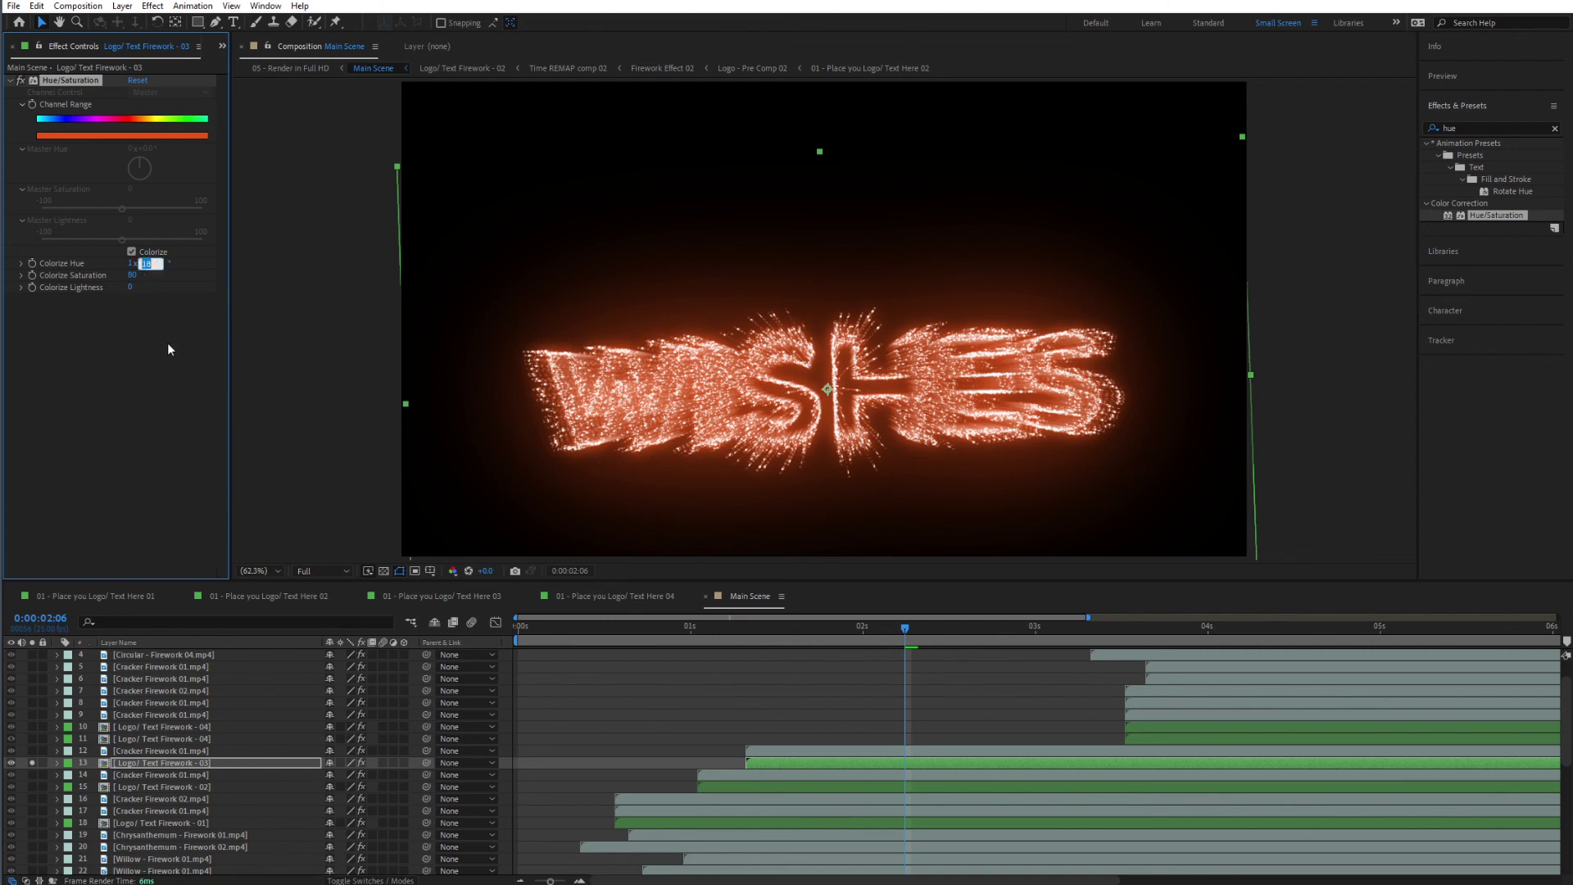
text(74)
key(Return)
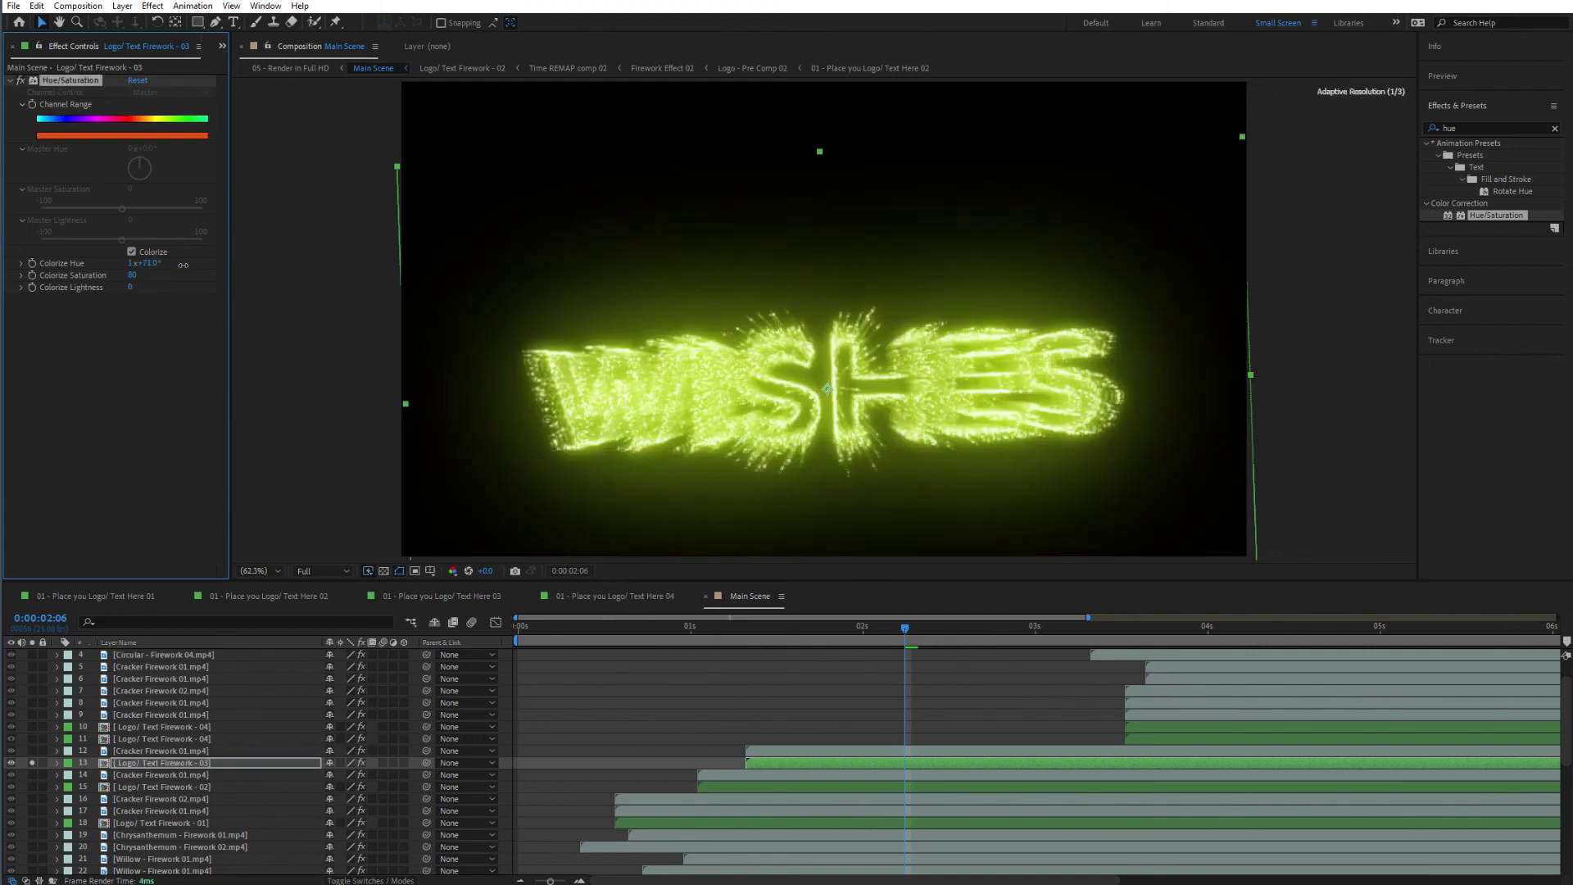
drag(185, 264, 309, 274)
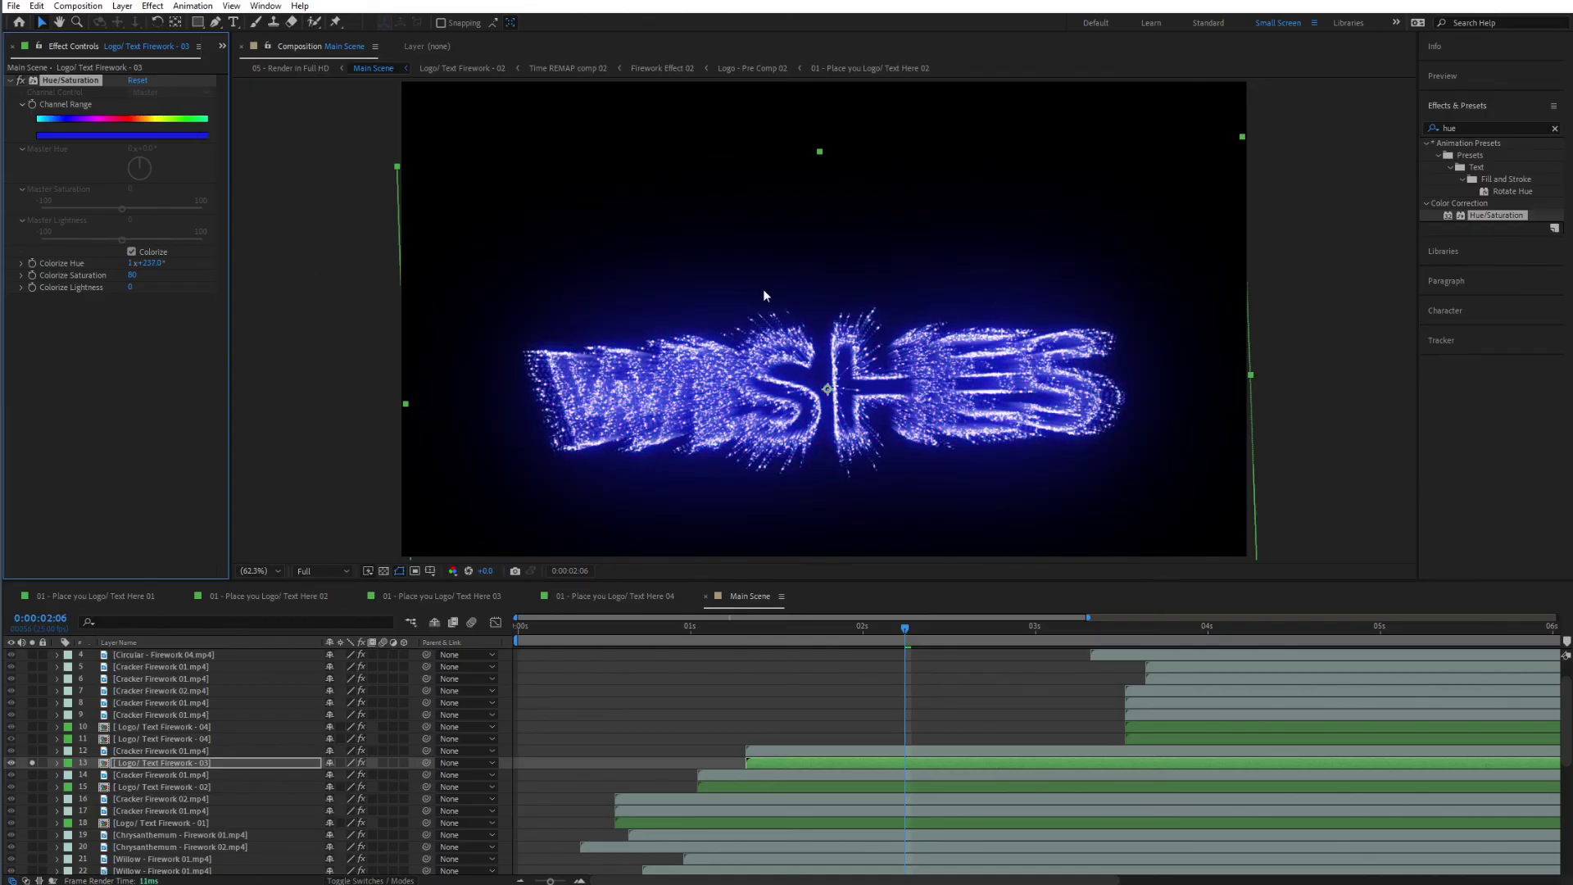
click(33, 764)
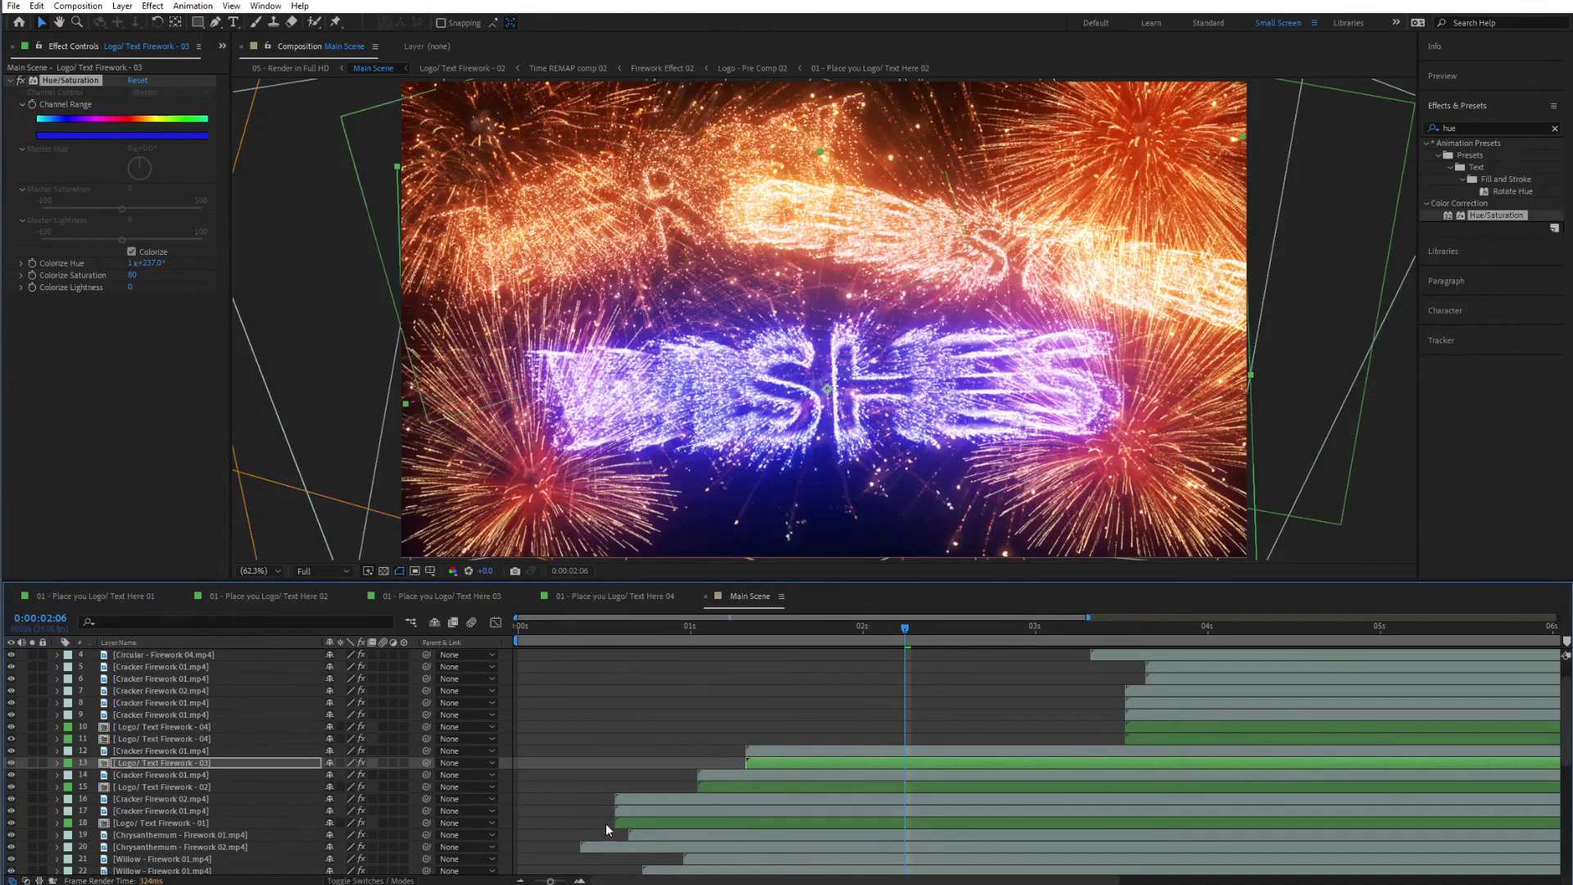
Colorize the soloed Chrysanthemum - Firework 01.mp4 layer purple with Hue 1x+257°, then unsolo it.
click(163, 836)
click(32, 834)
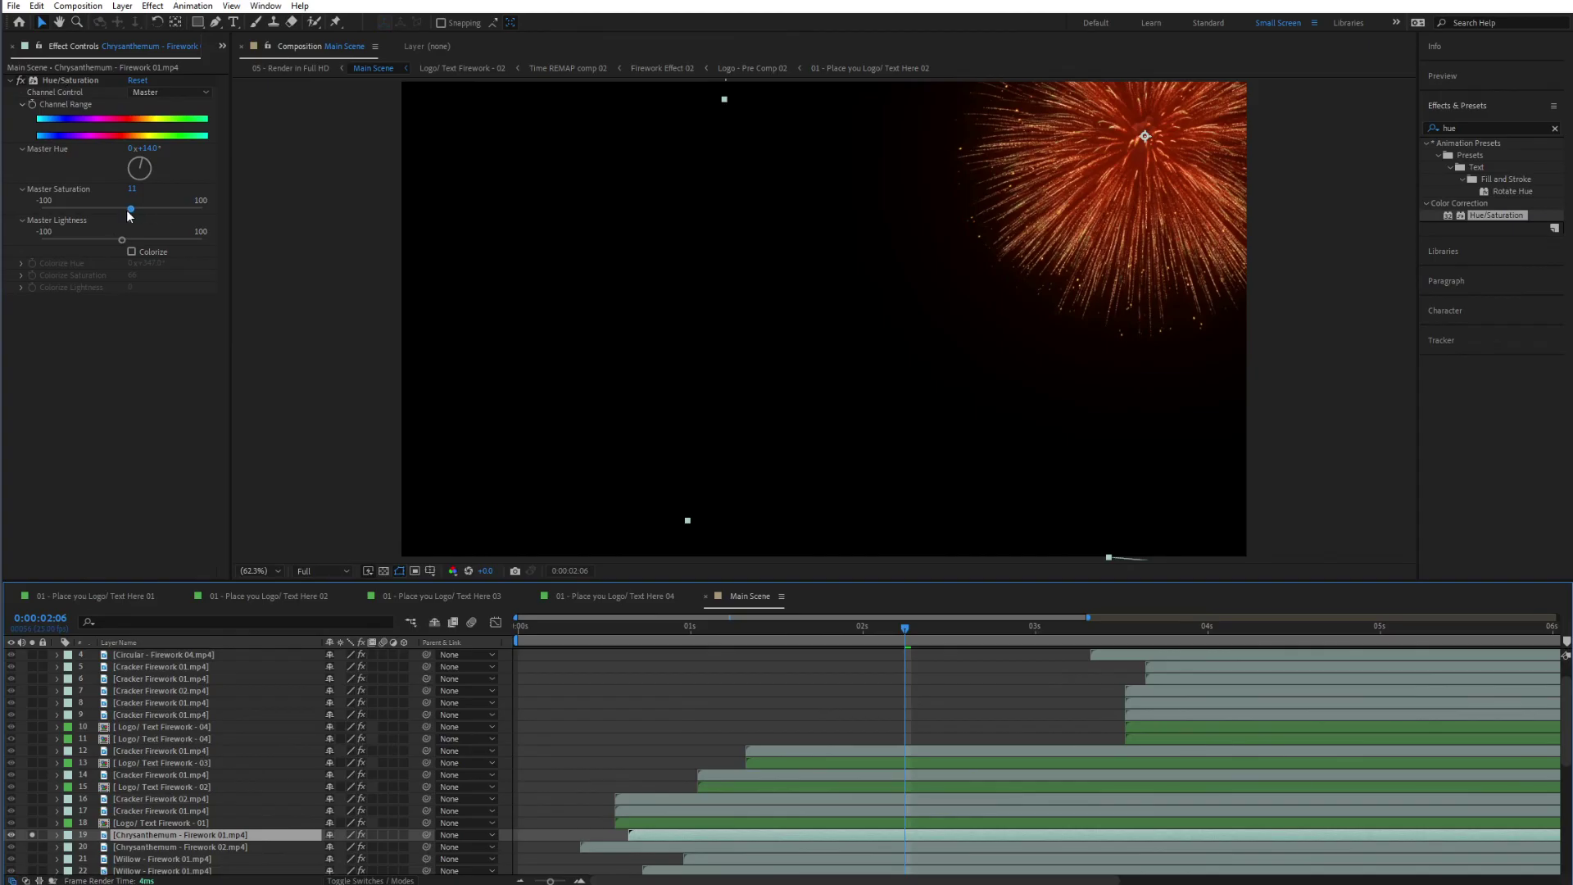
click(131, 251)
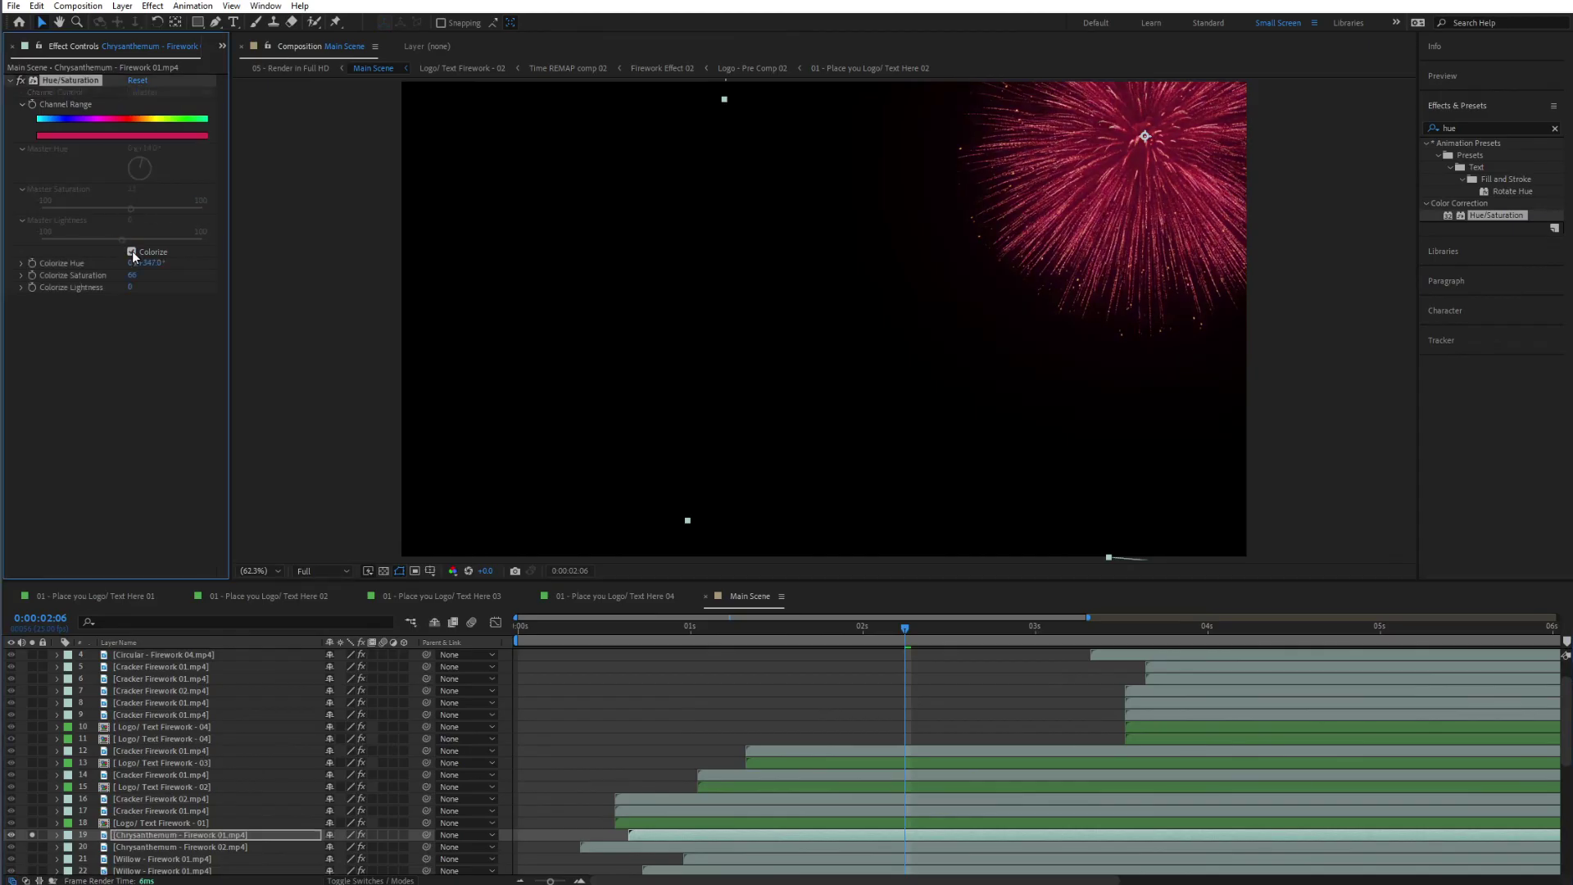
drag(146, 263, 342, 266)
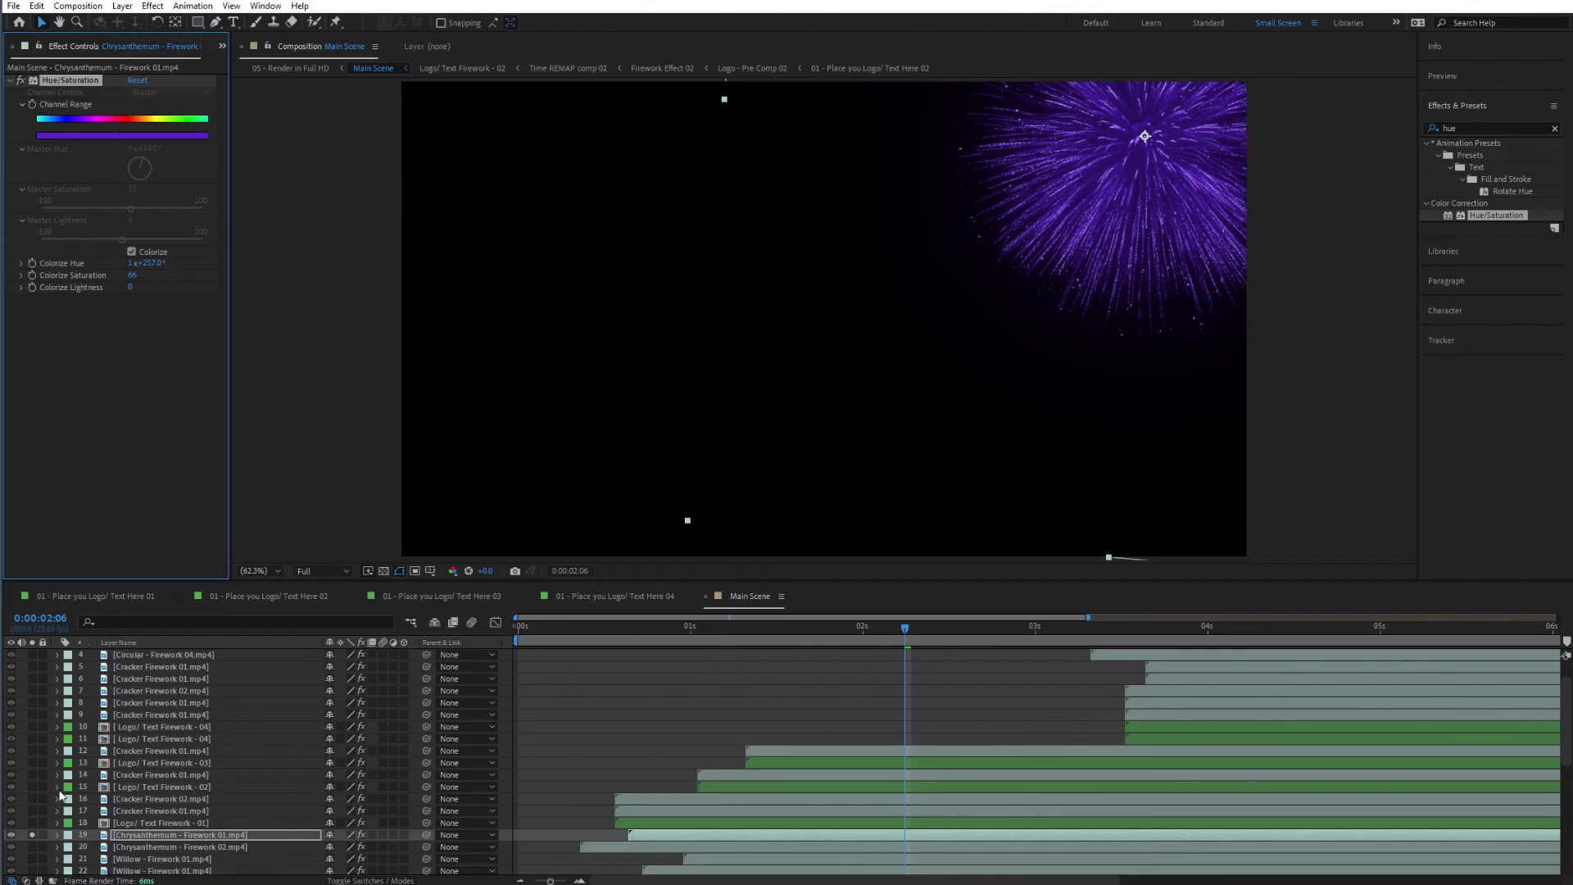
click(33, 833)
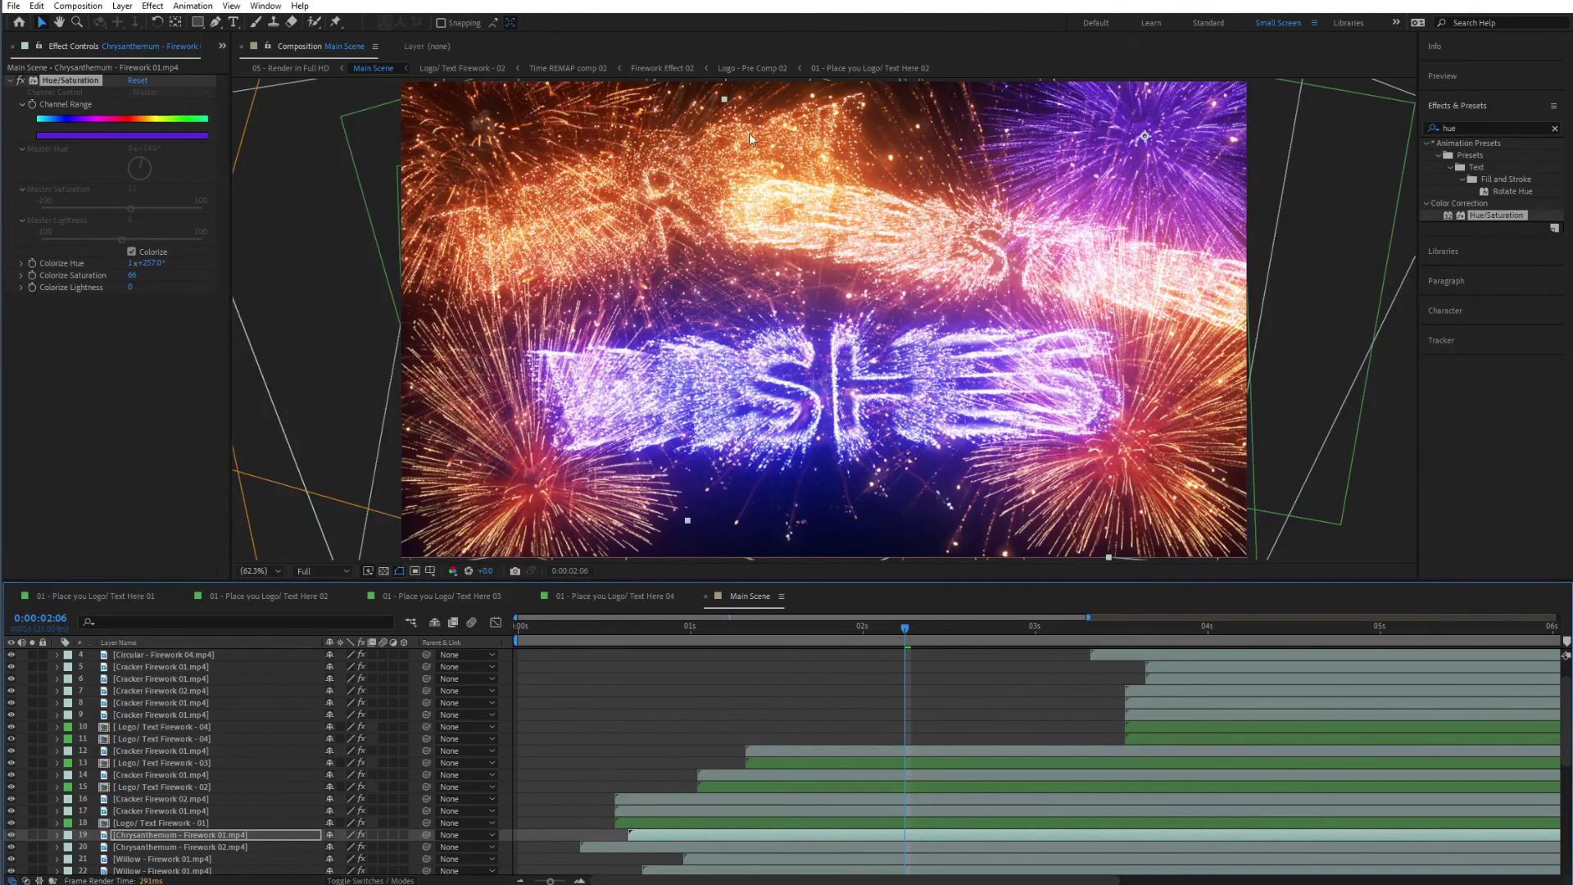
Drag the purple chrysanthemum burst from the top-right corner to the frame centre, slightly lower.
click(33, 834)
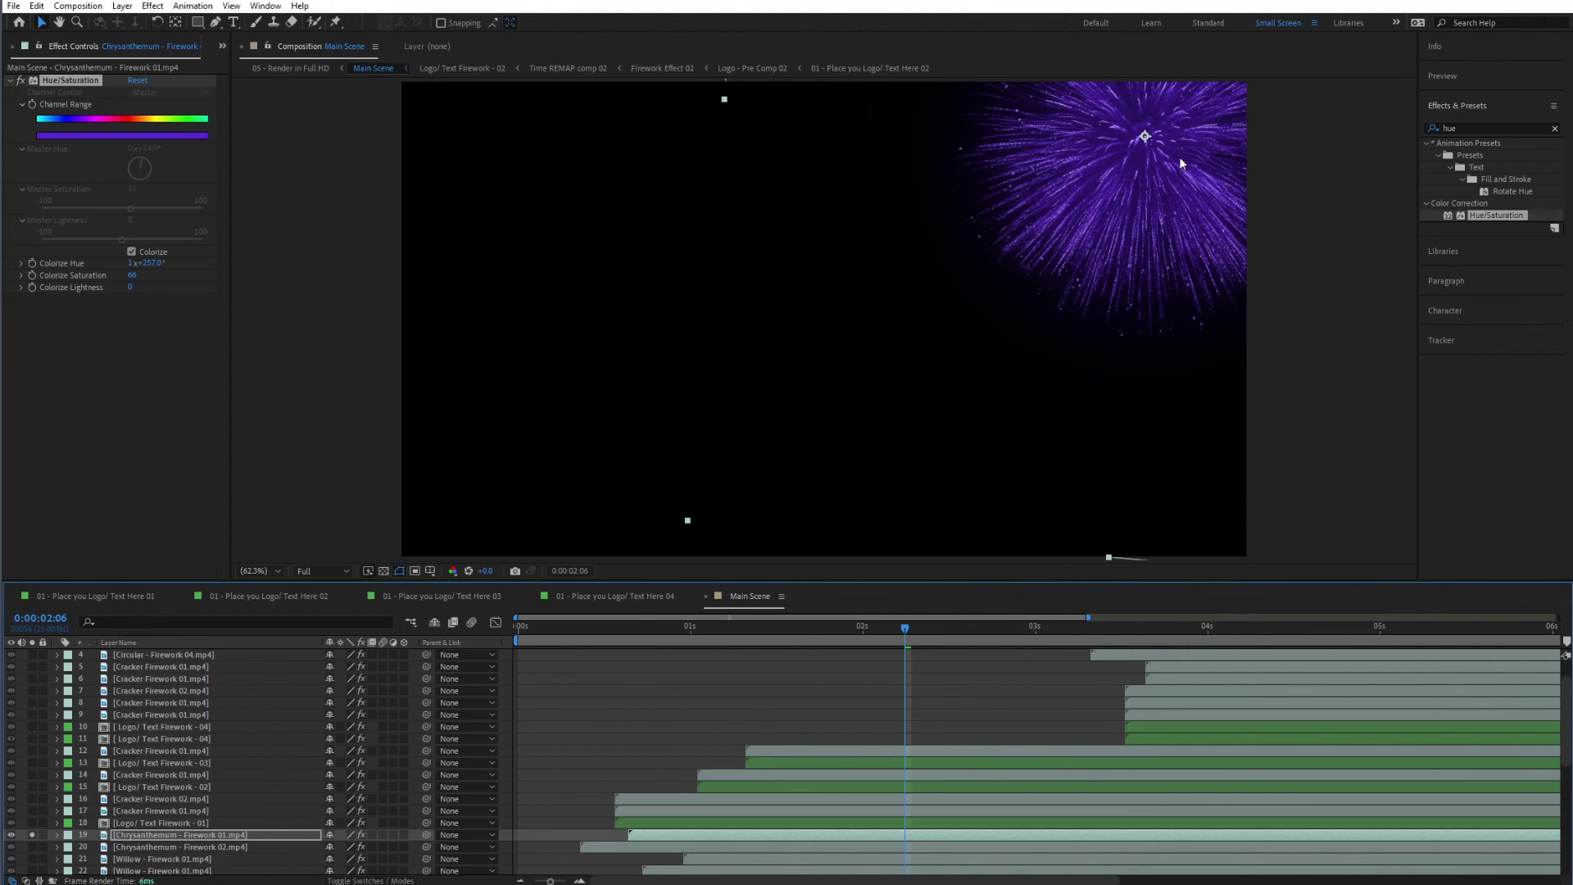
drag(1181, 139, 867, 320)
click(36, 831)
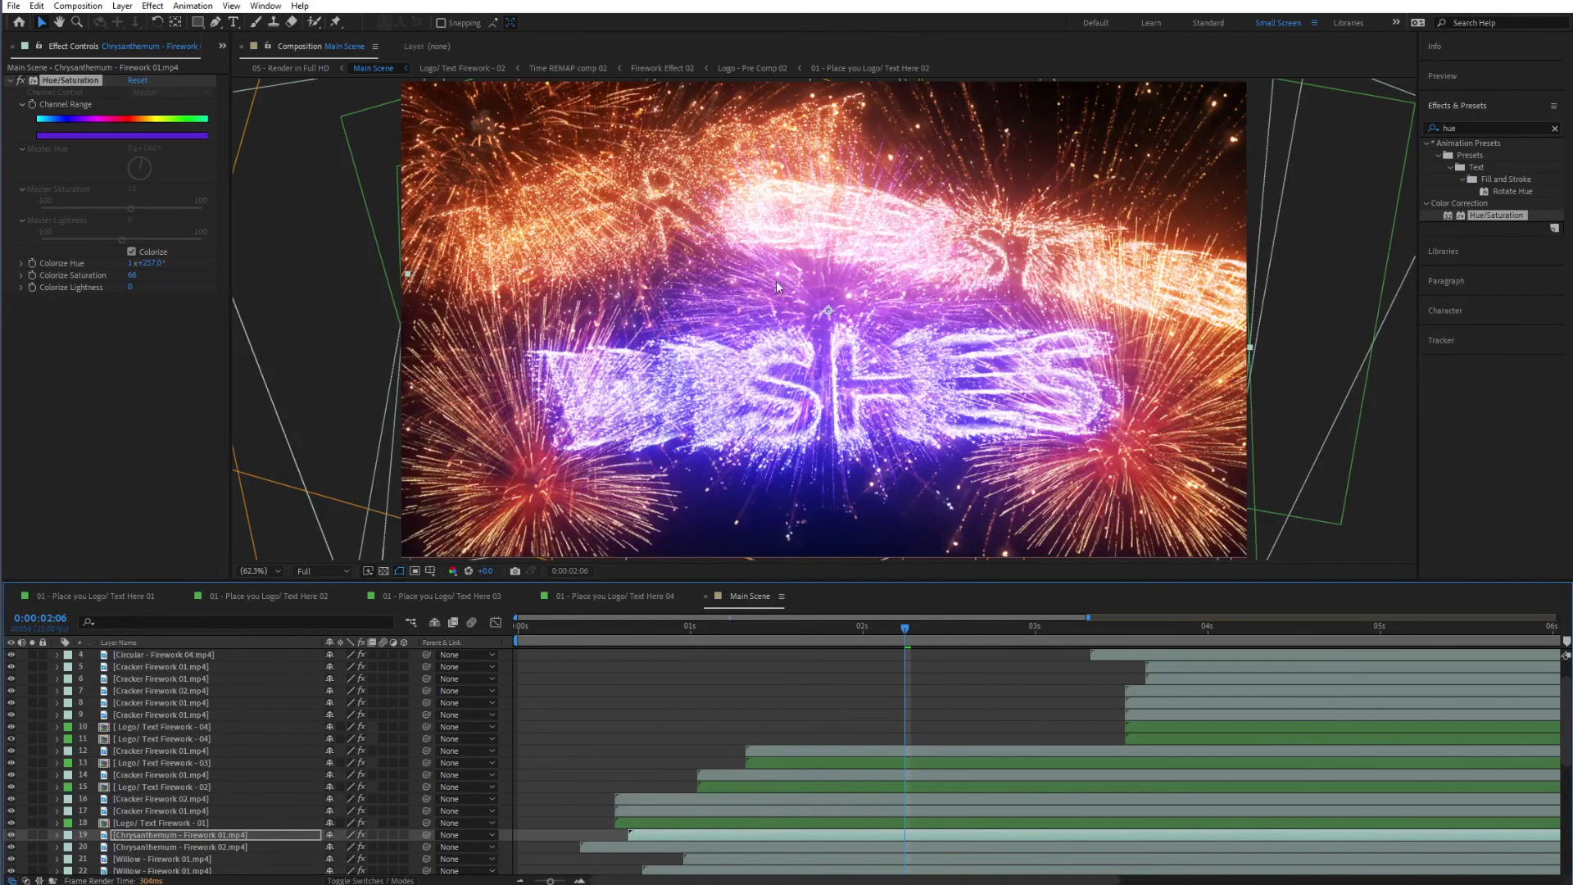
drag(770, 296, 762, 364)
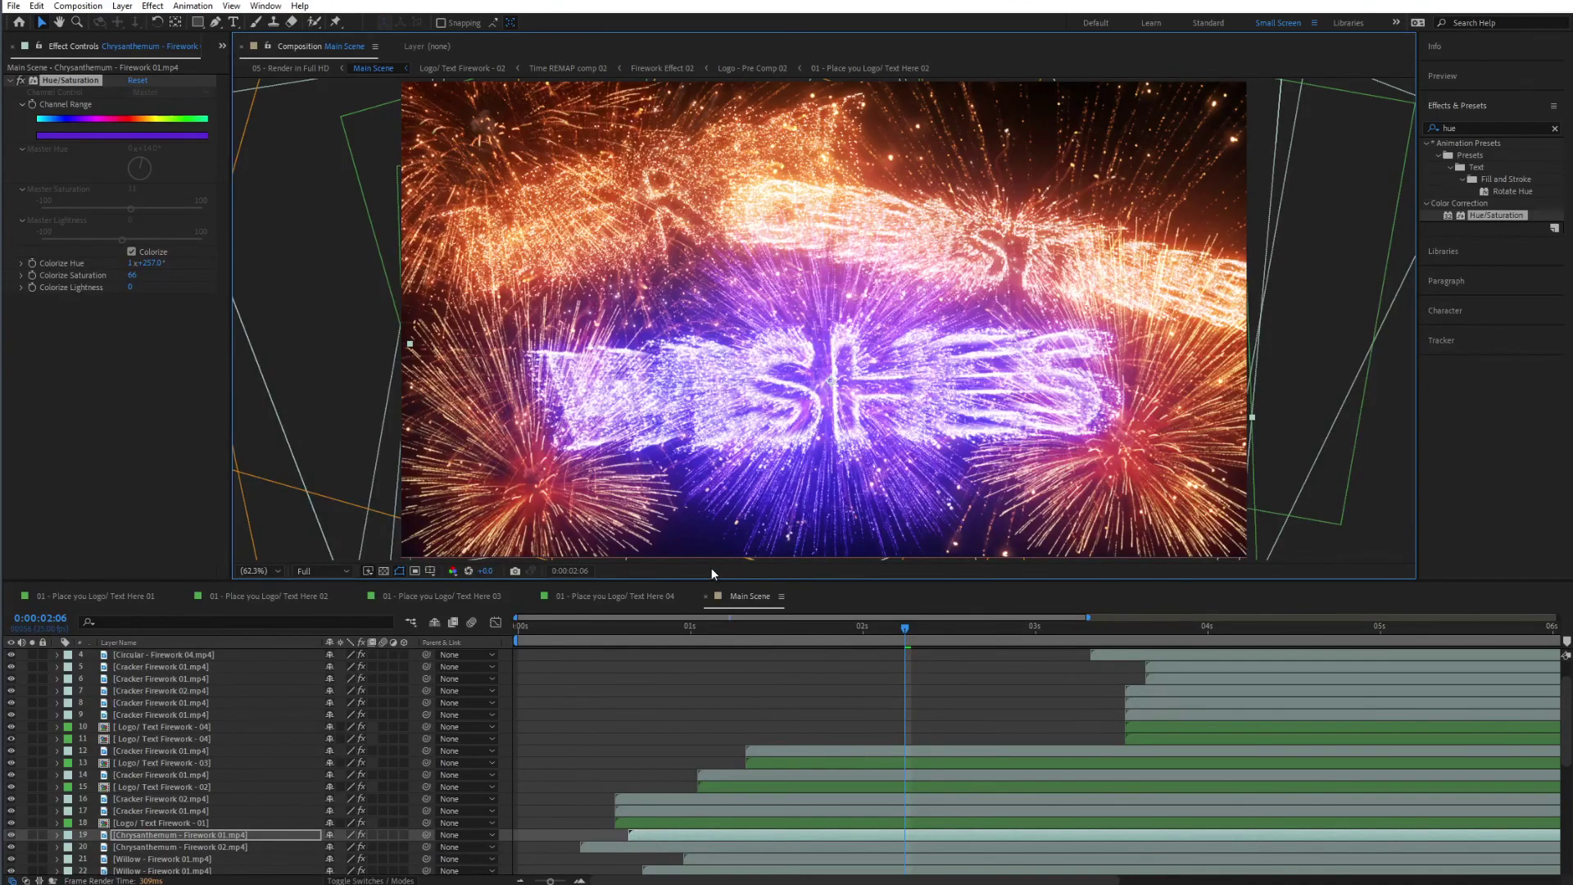
Open the 05 - Render in Full HD composition from the Project panel and add it to the Media Encoder queue.
click(222, 46)
click(245, 68)
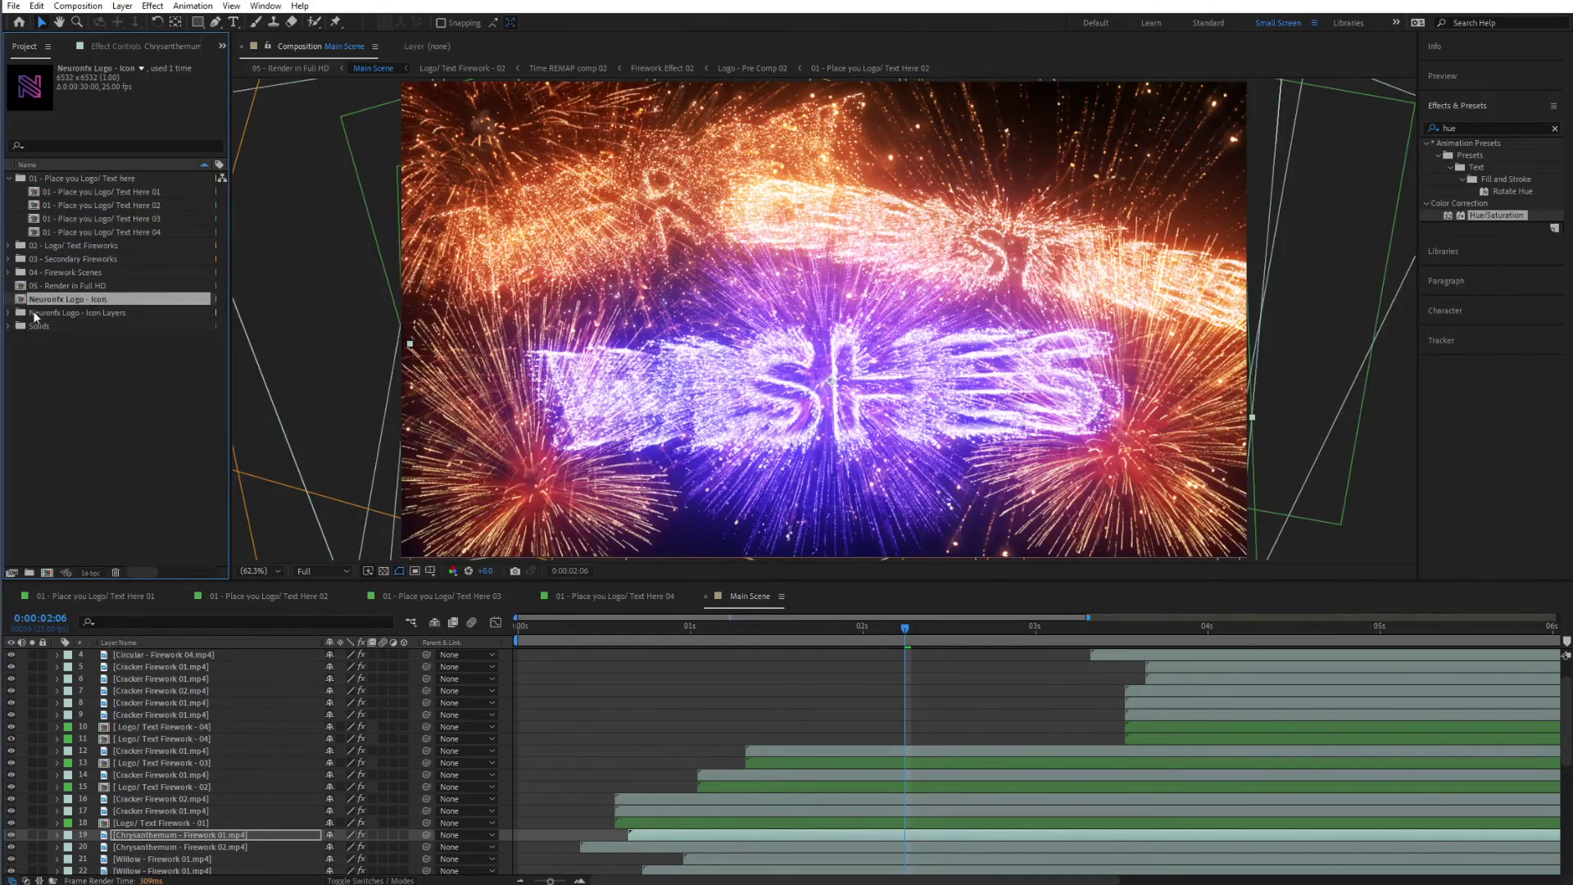
double_click(57, 287)
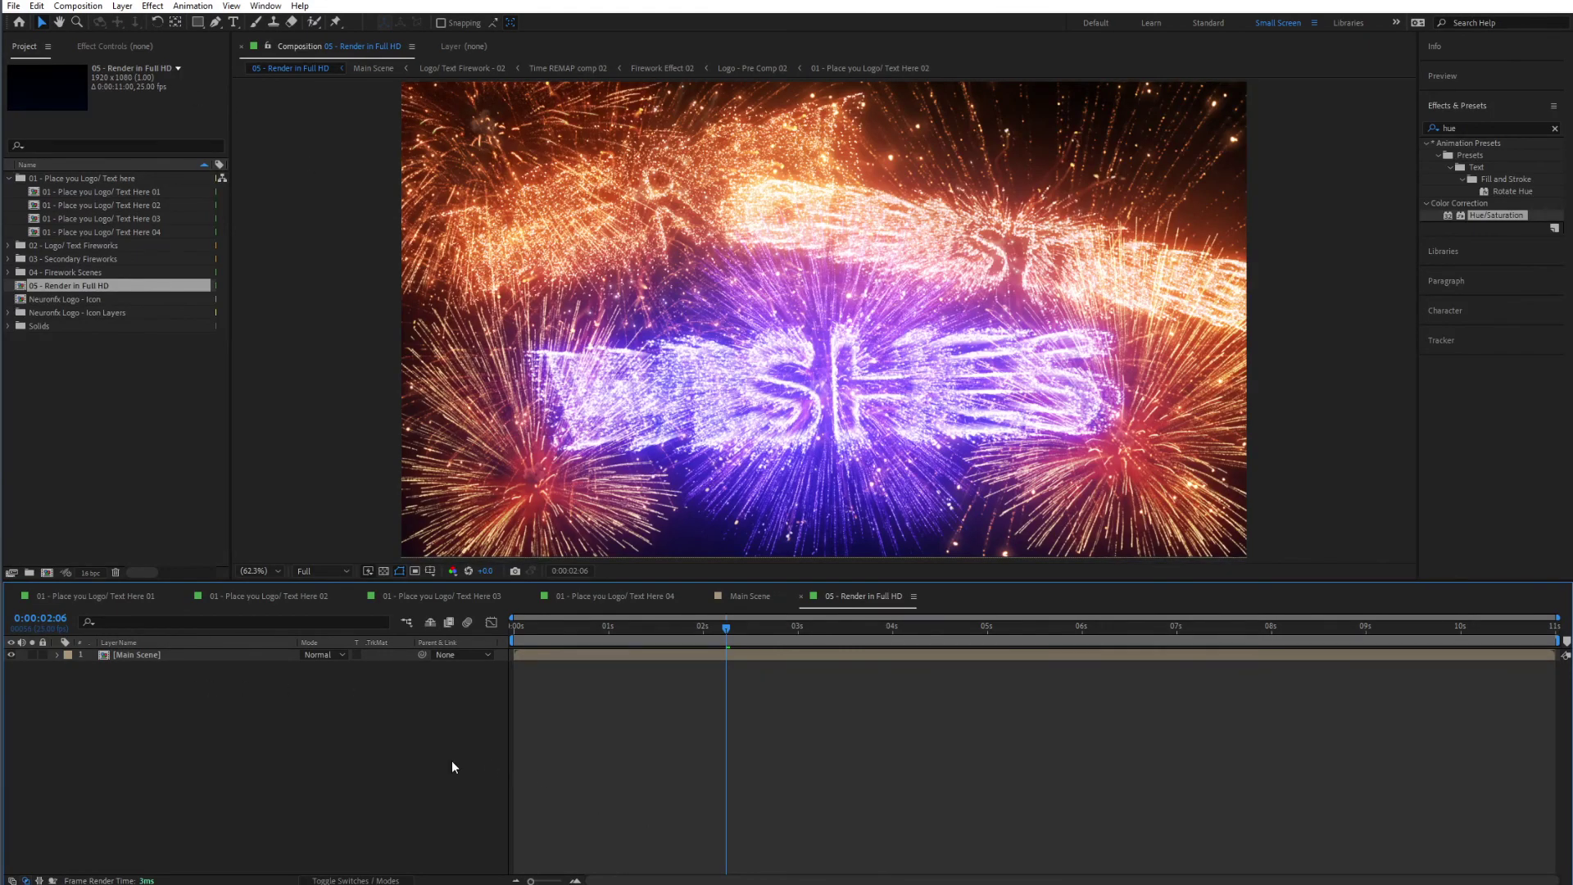
click(92, 8)
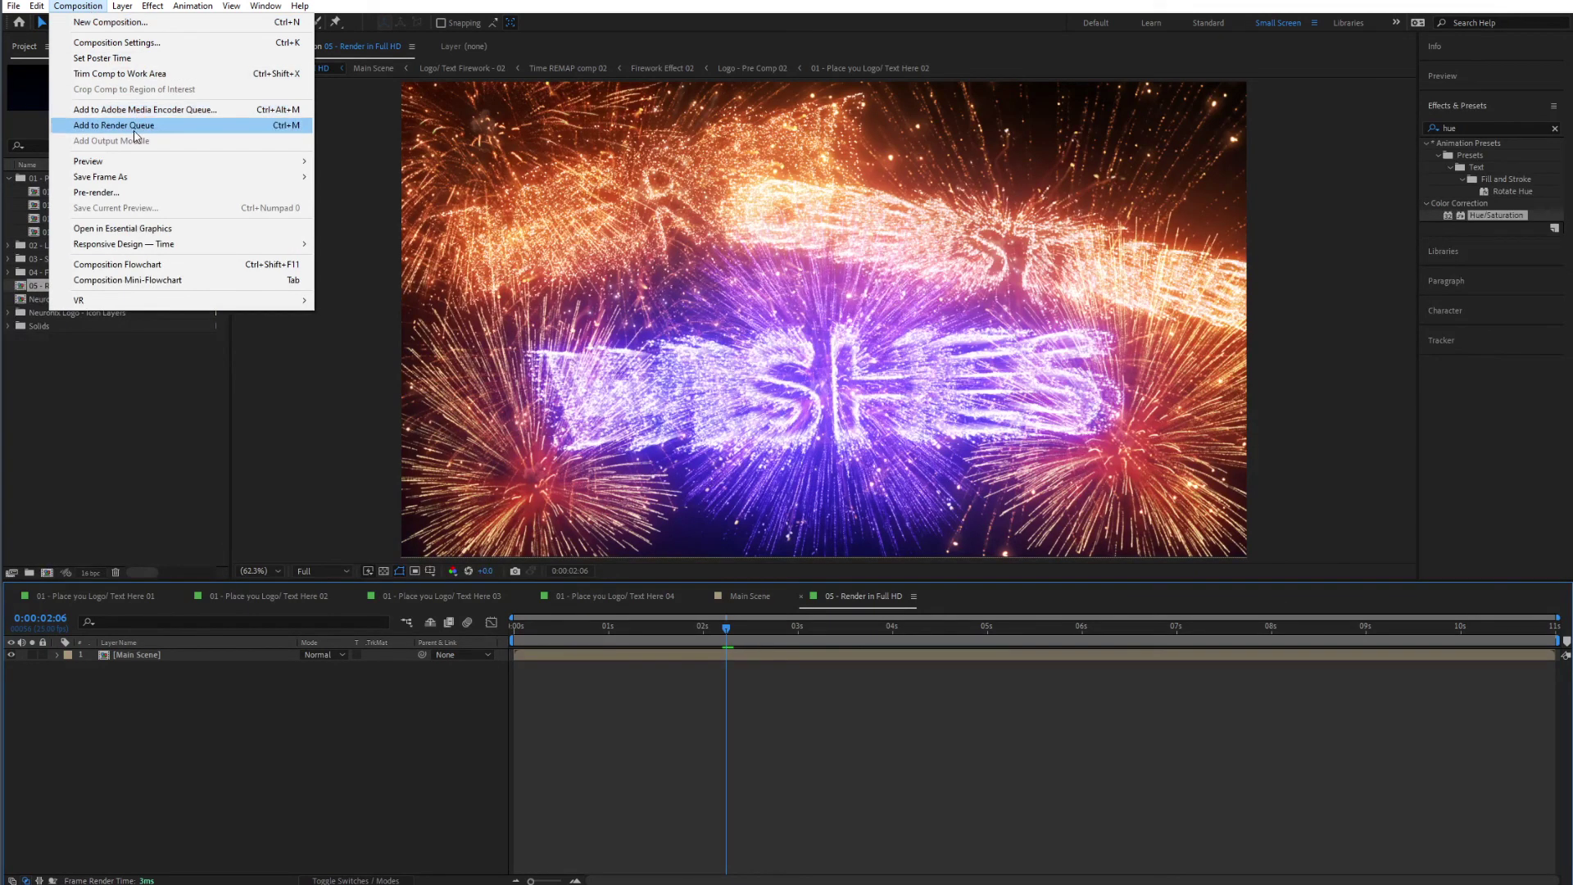
click(146, 112)
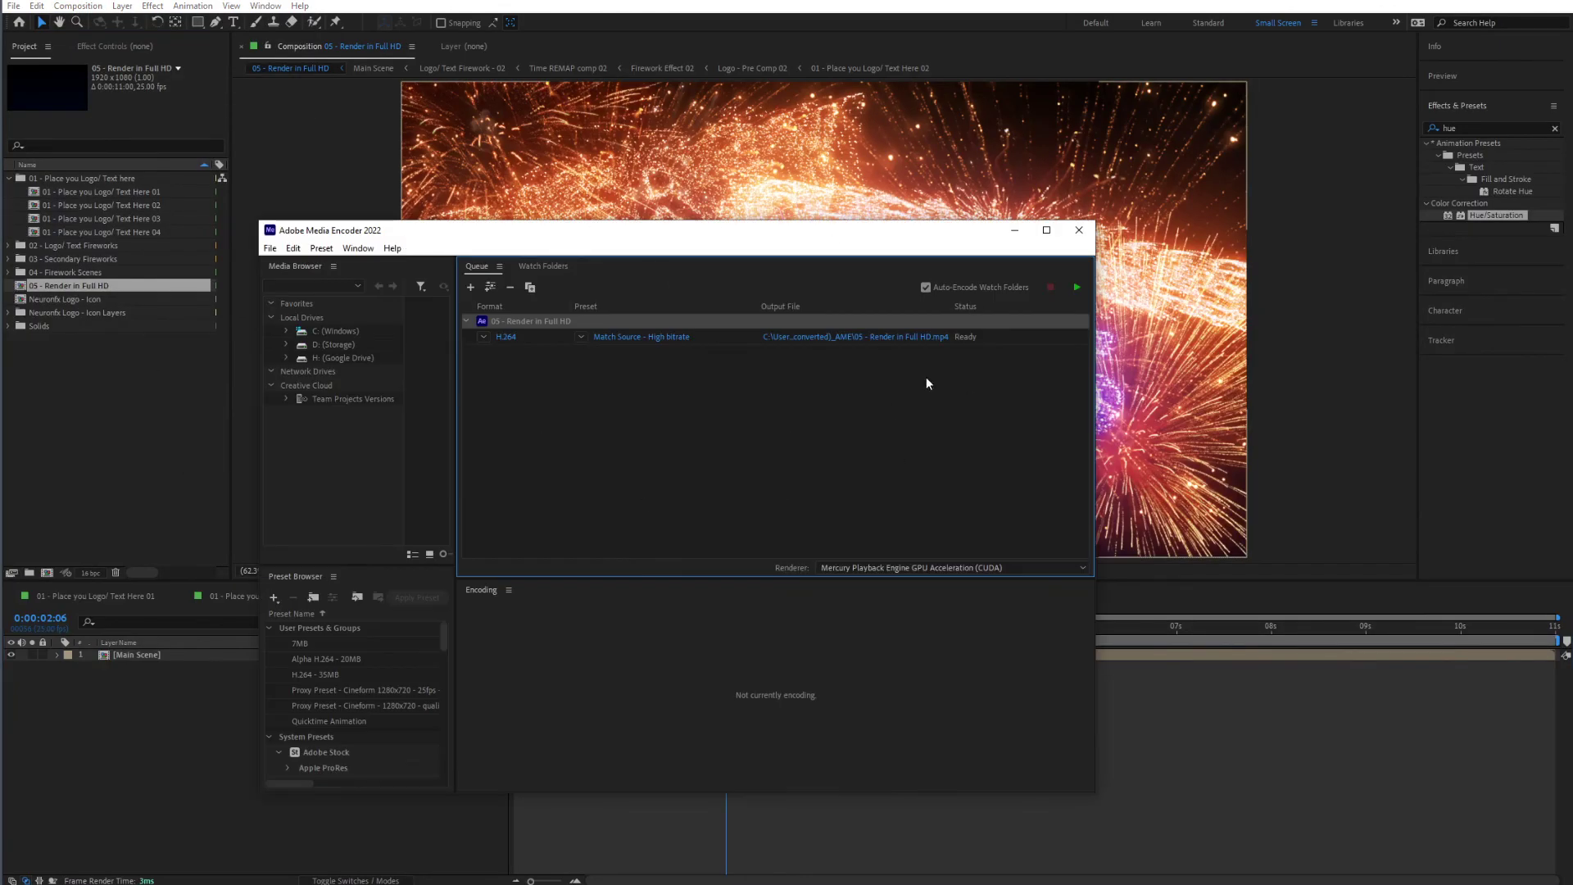
Open the queued job's Export Settings, keep the H.264 format, and open the output file's save location.
click(639, 348)
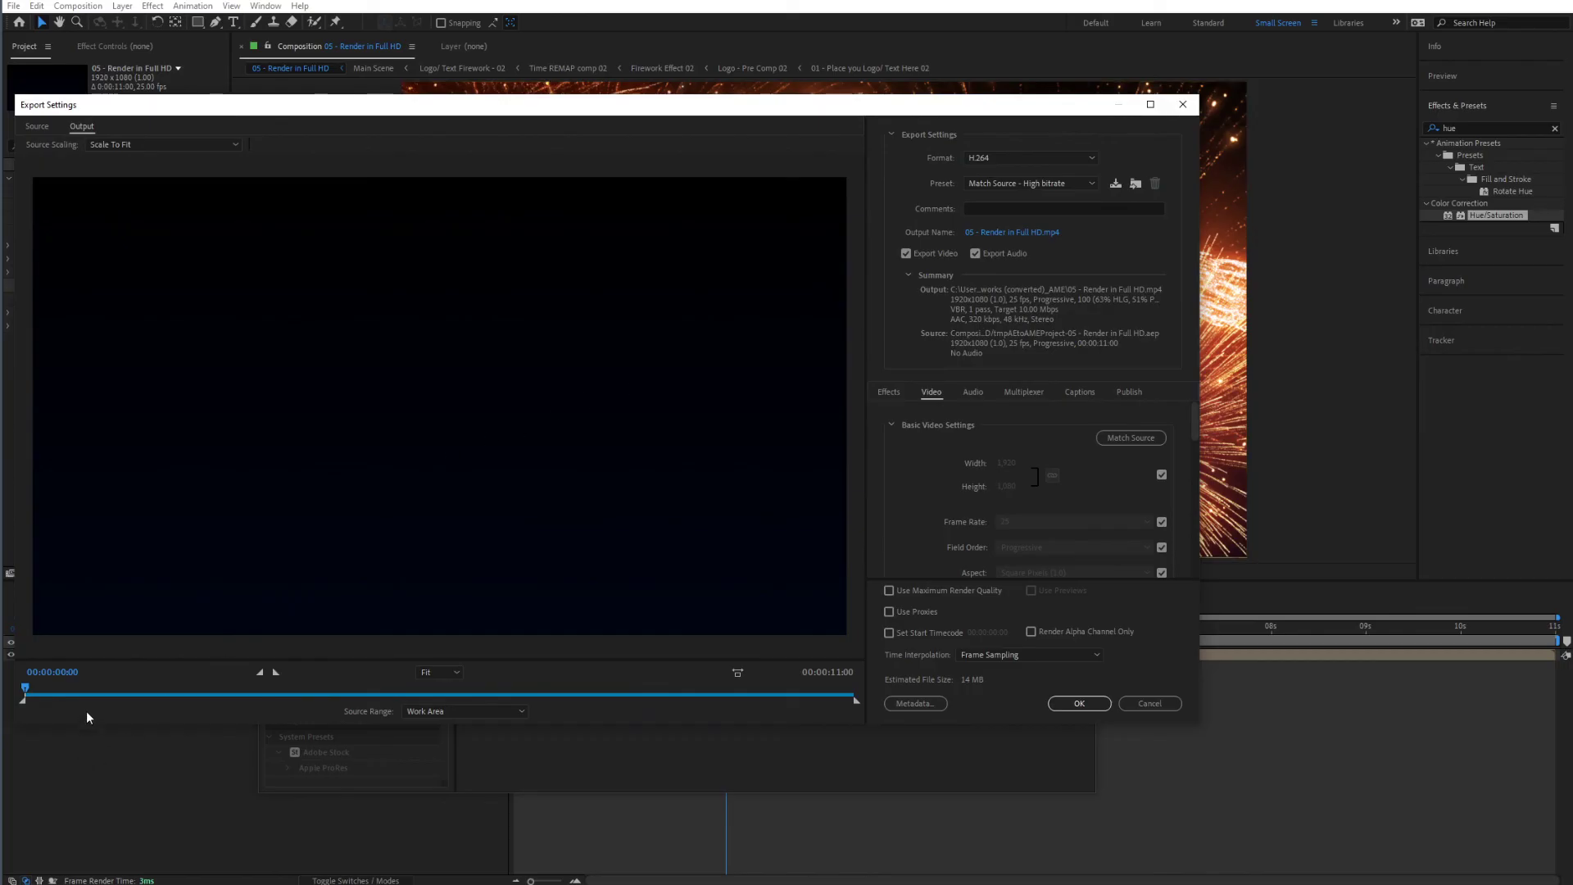
click(95, 694)
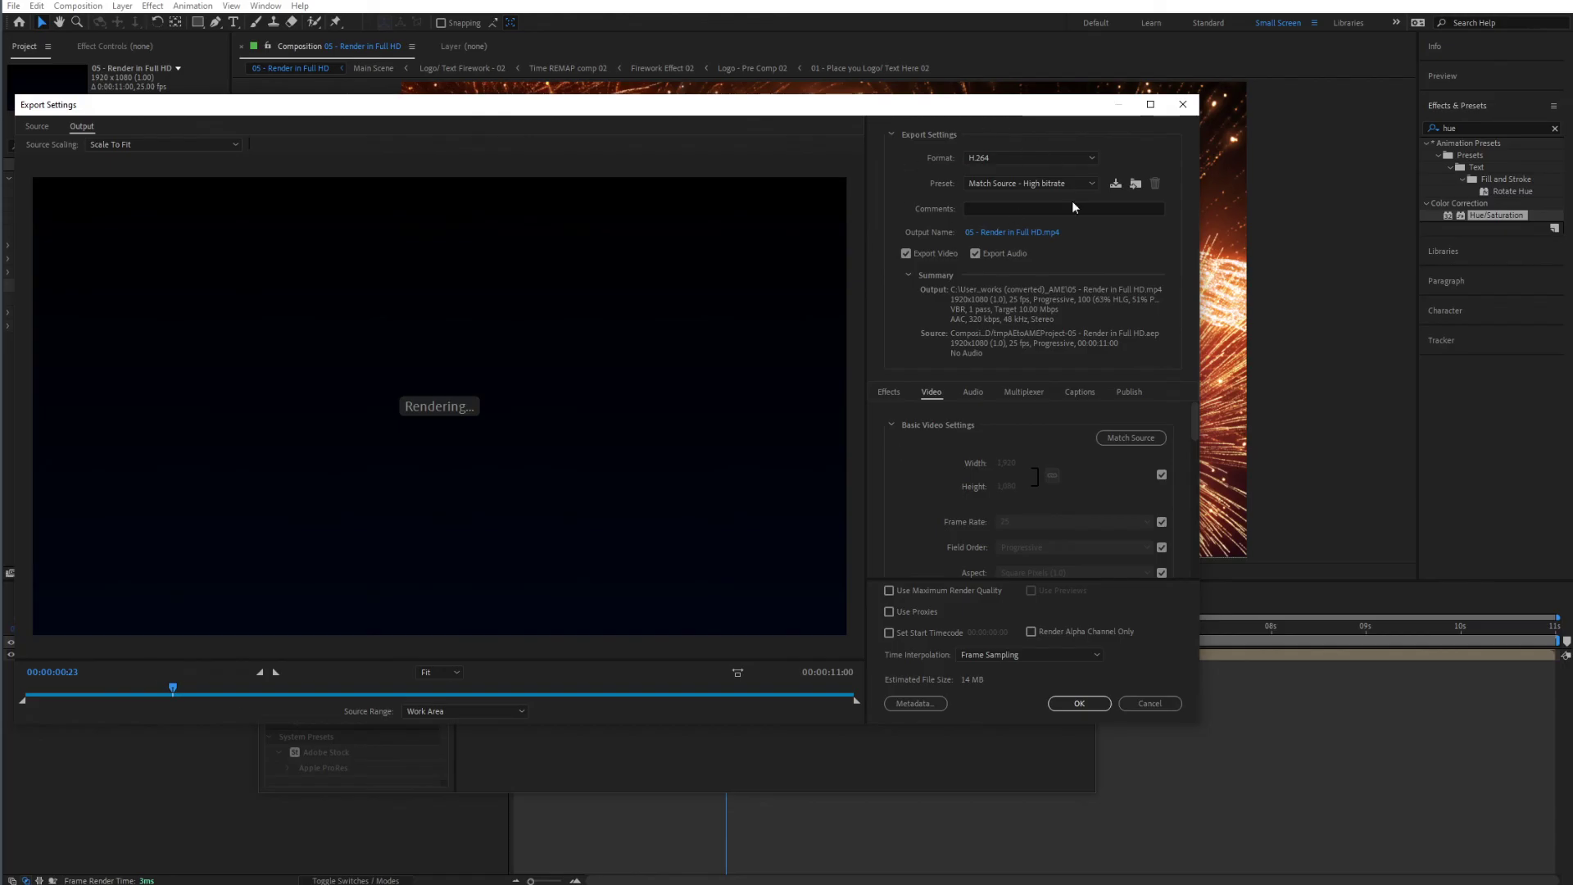
click(1024, 158)
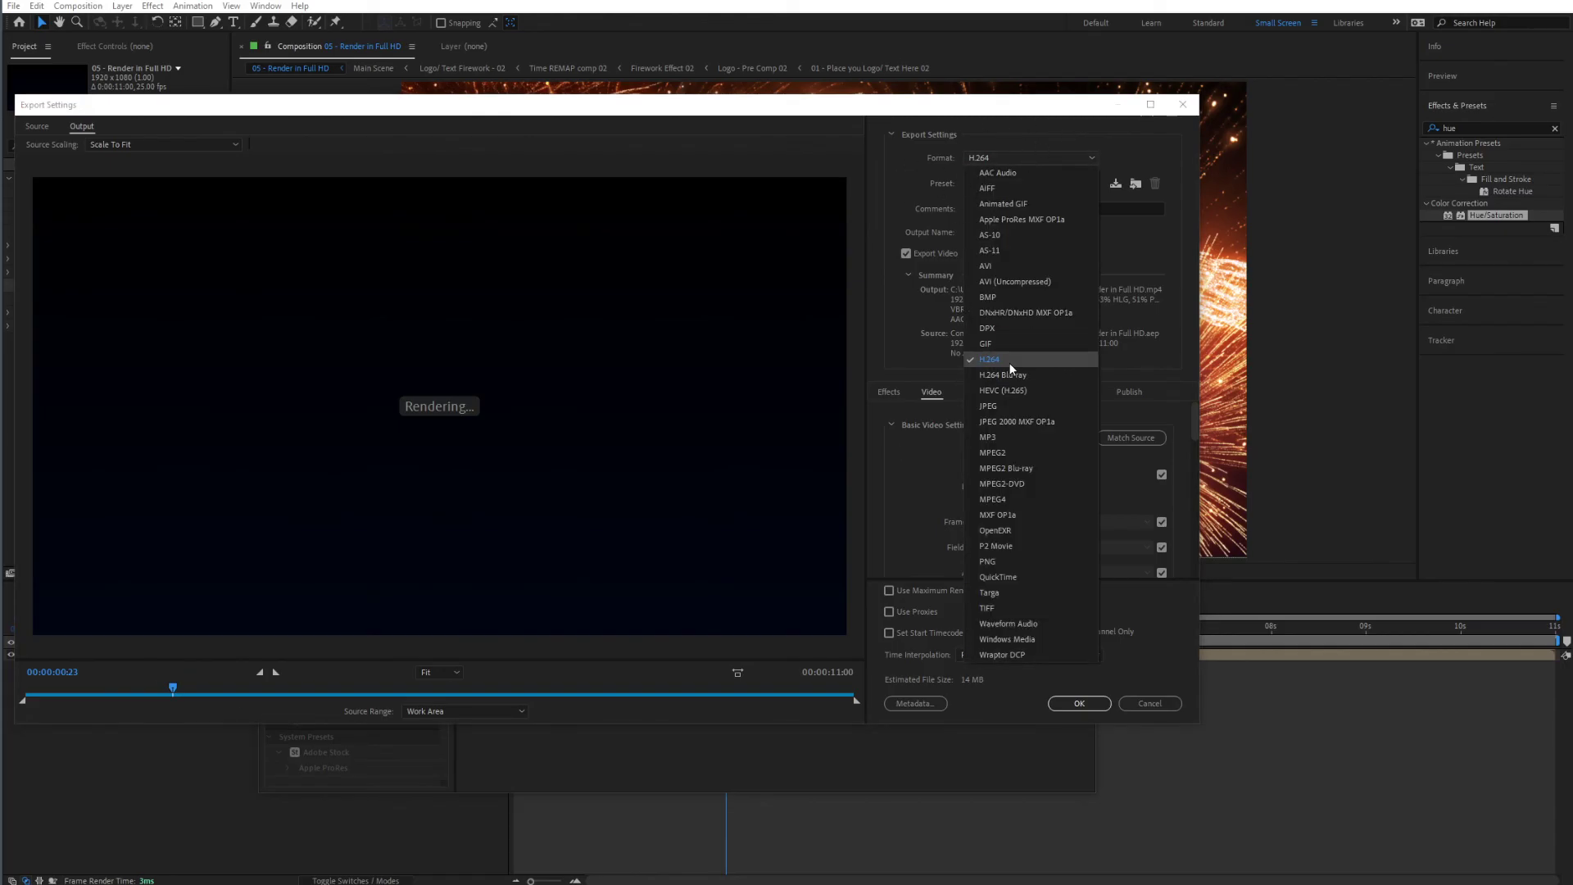
click(1137, 253)
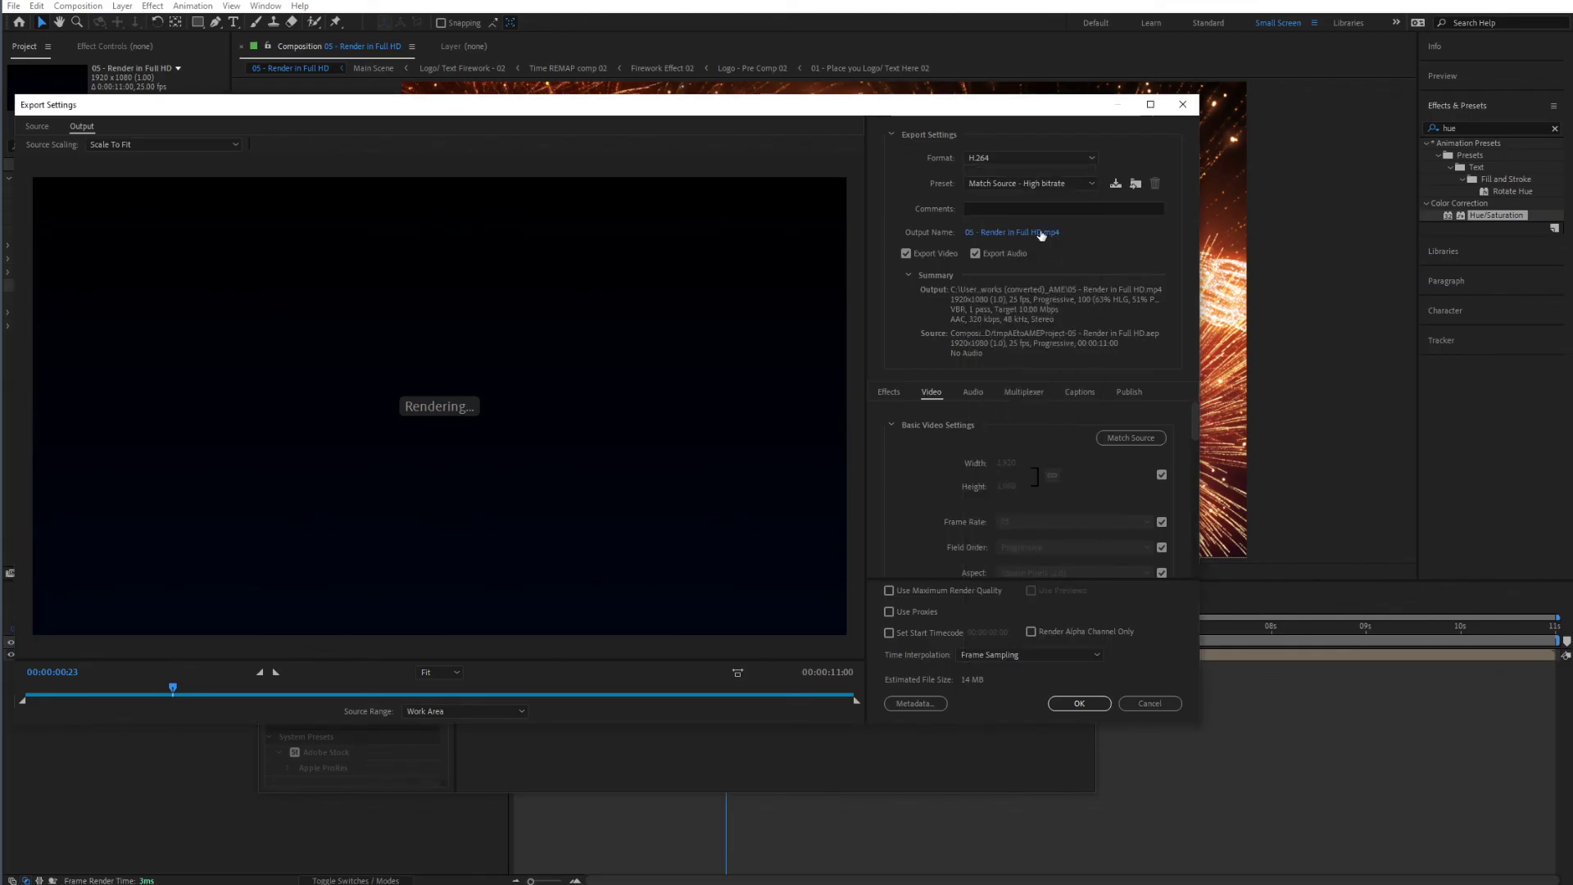
click(1010, 234)
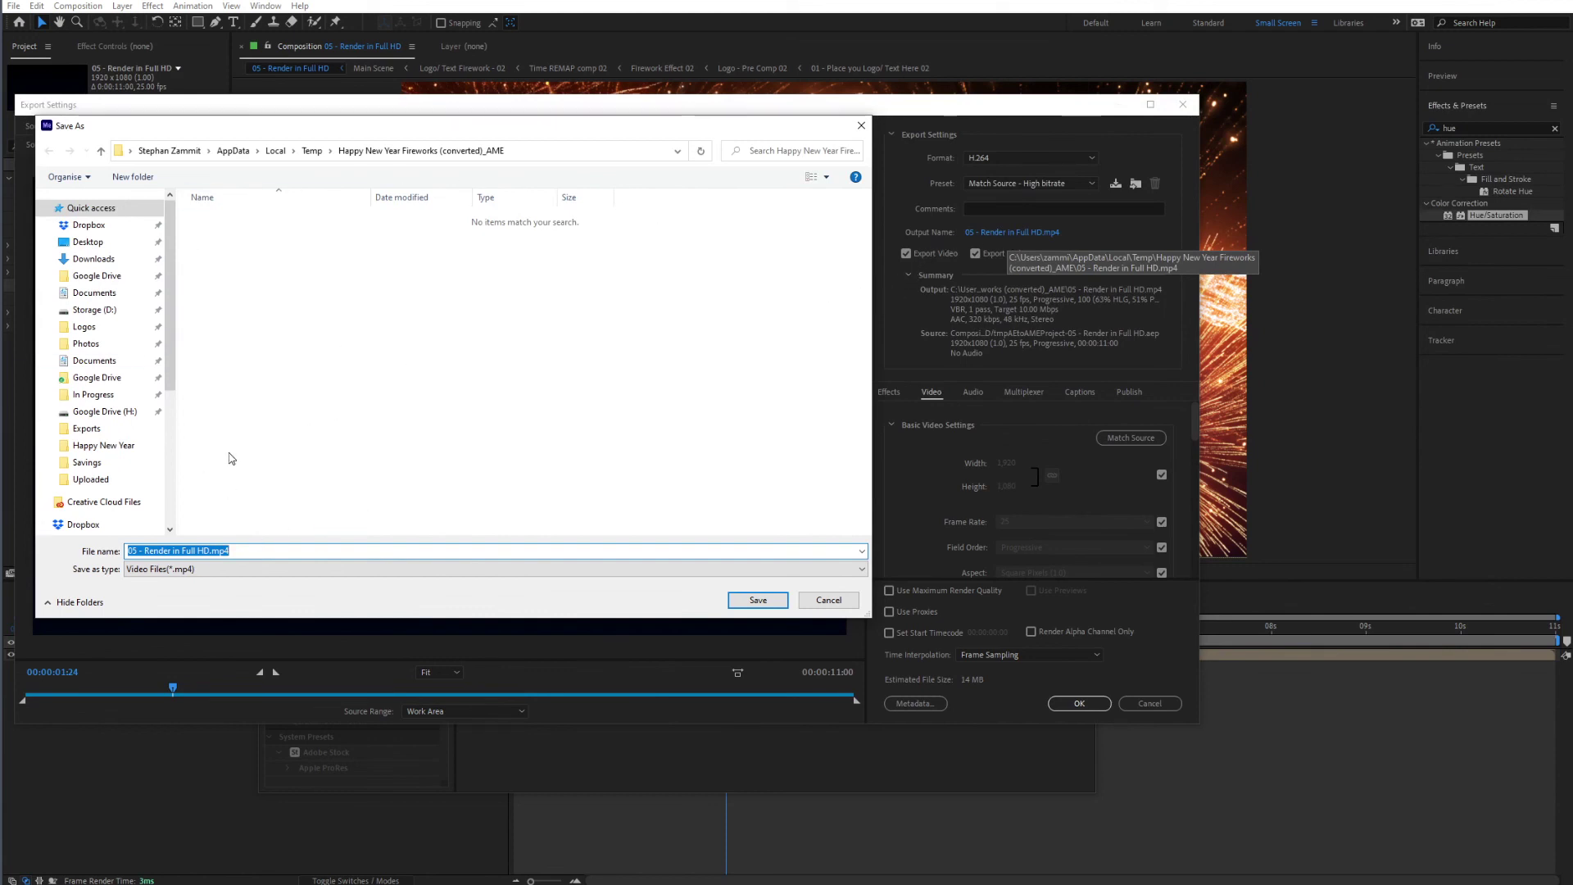
Name the output file MY Happy New Year Firework.mp4 in the Exports folder.
click(86, 428)
click(211, 554)
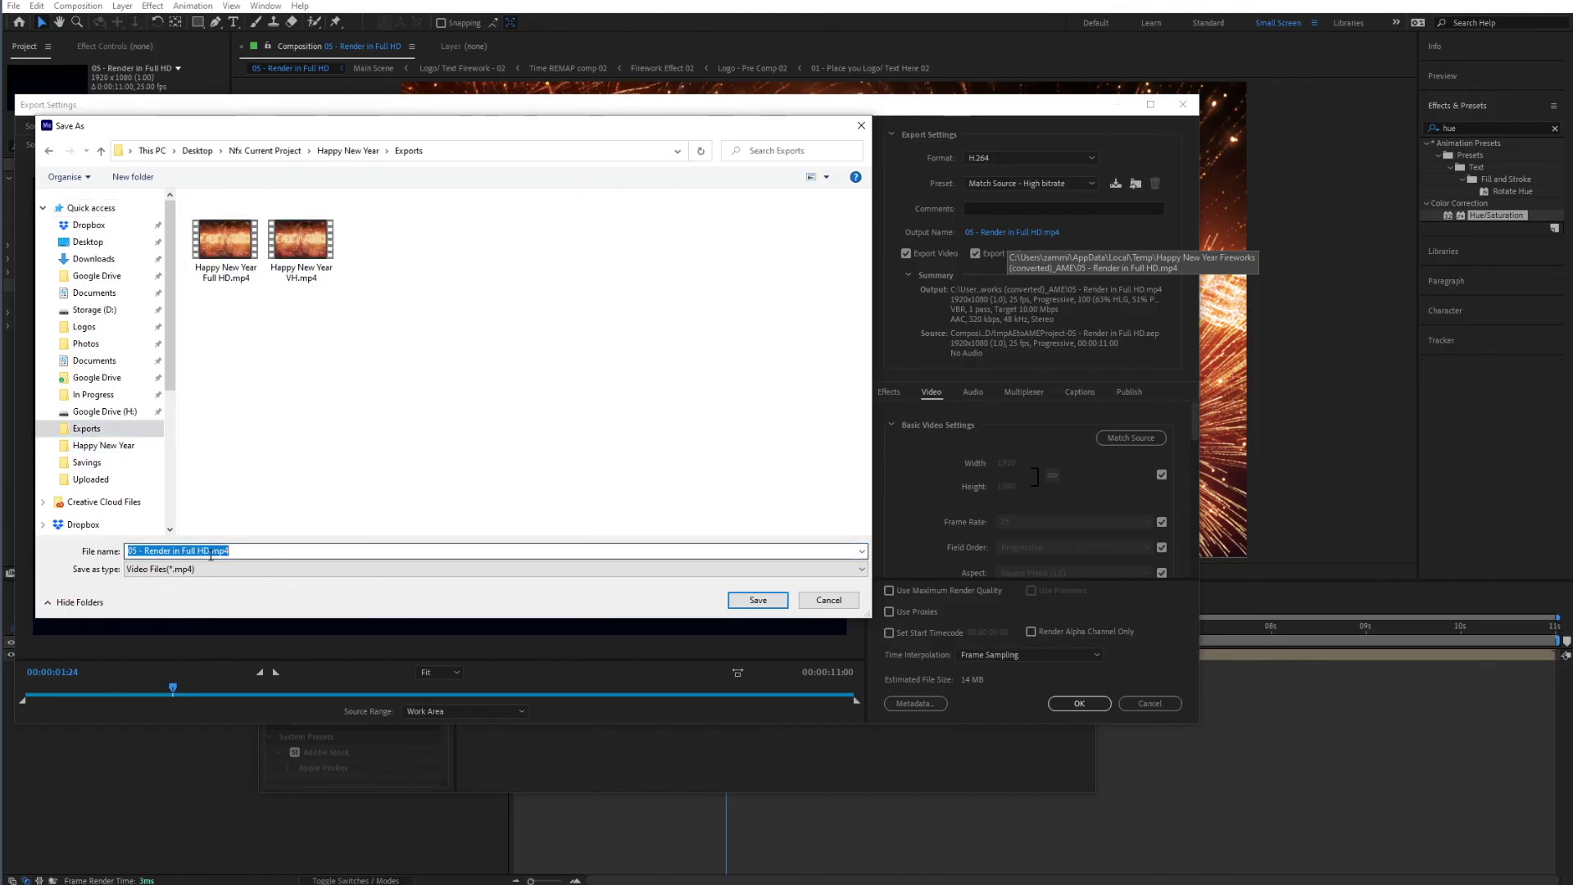
text(MY)
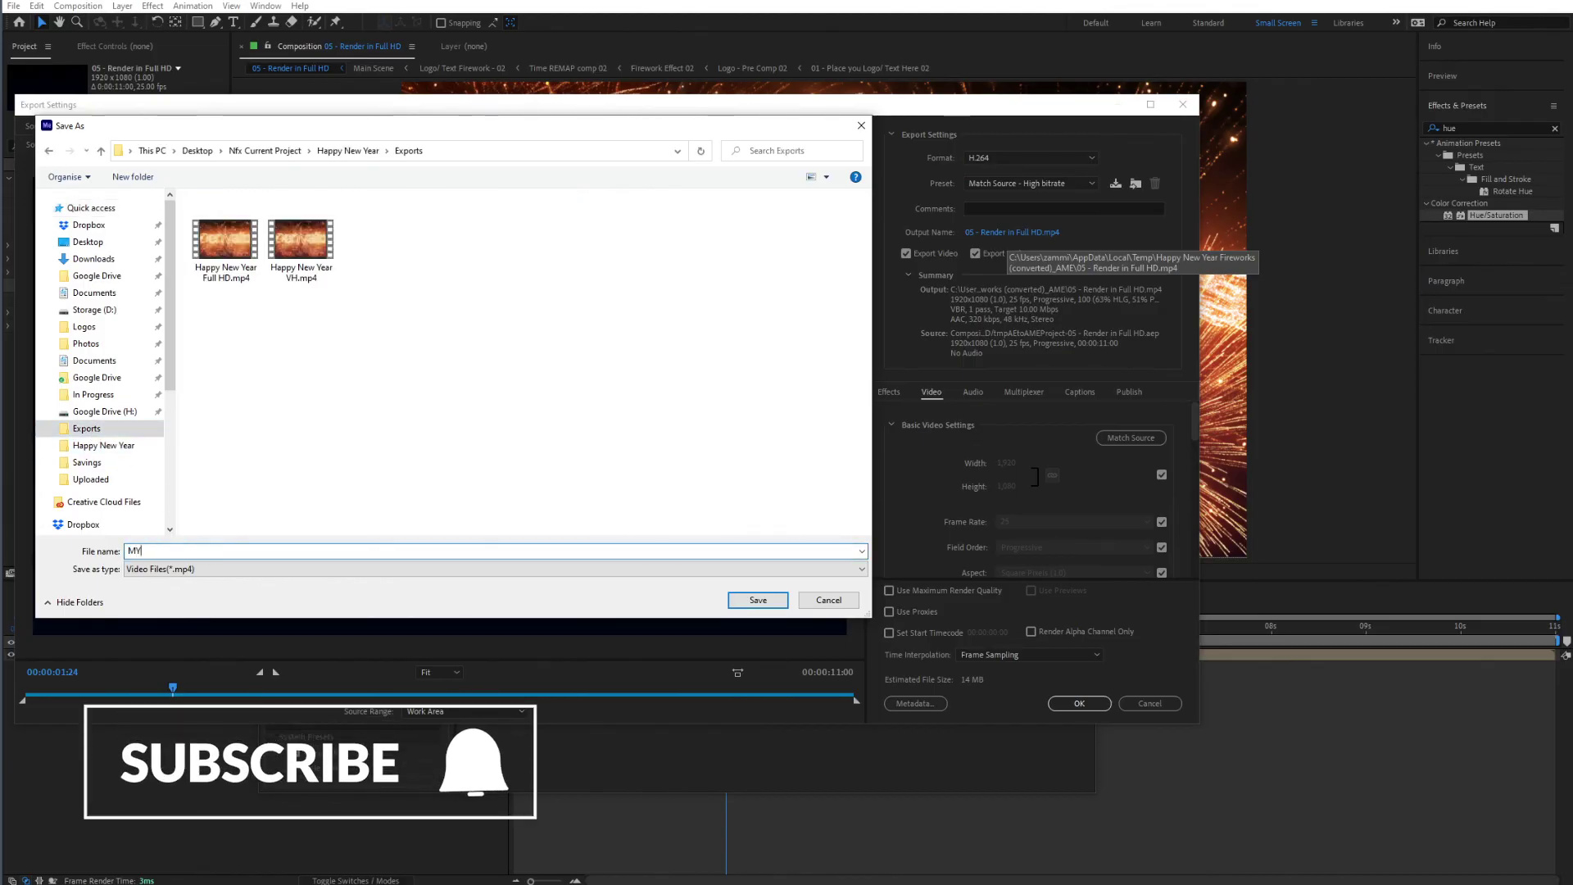
text( Happy New)
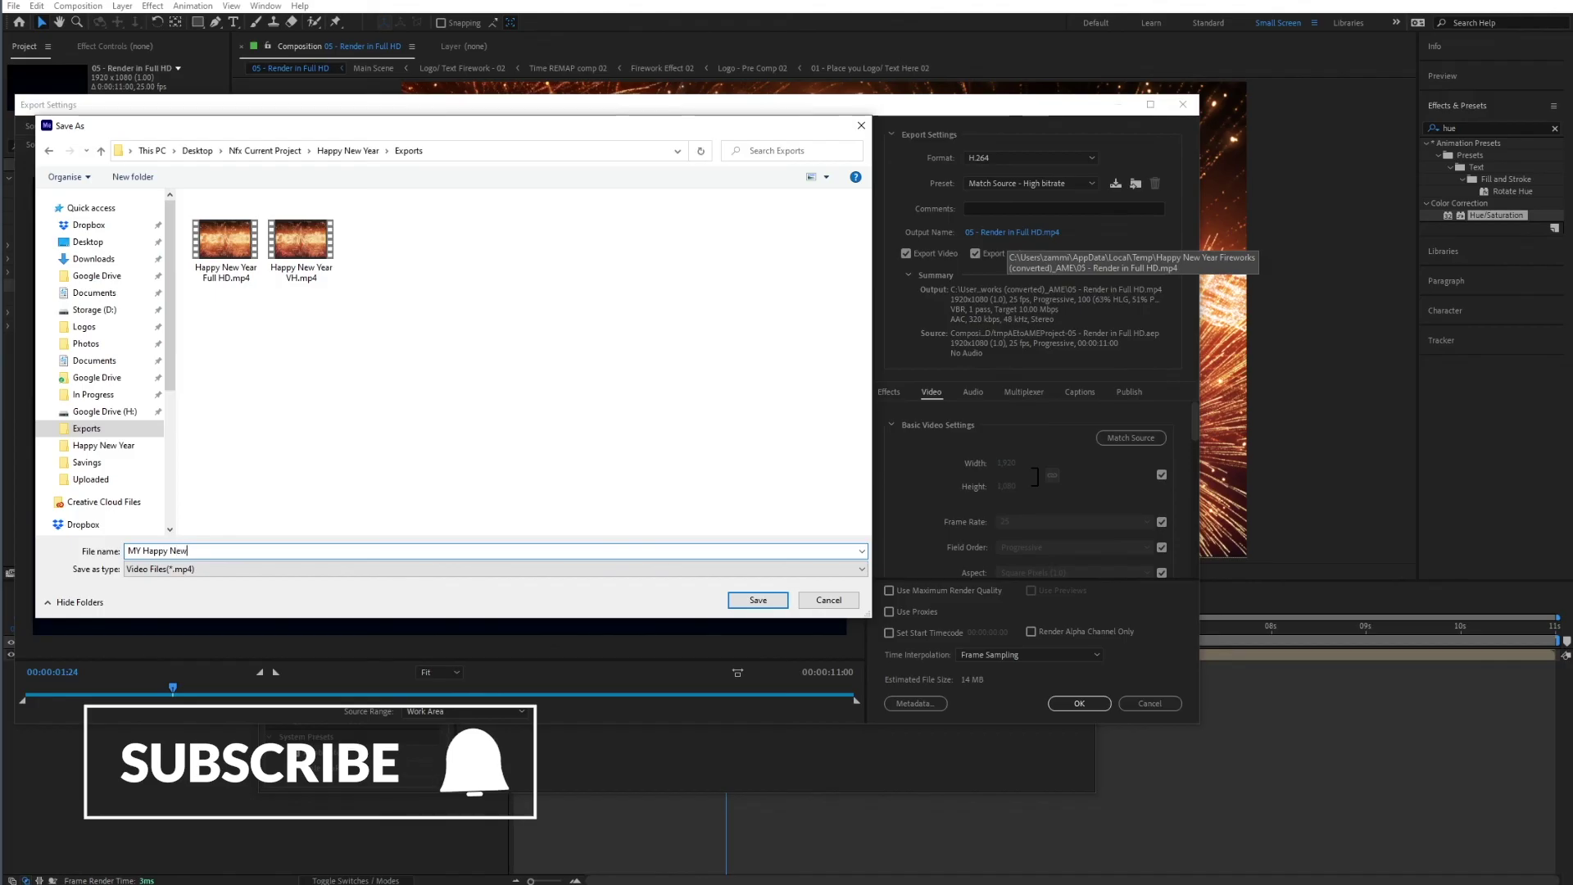
text( Year Fir)
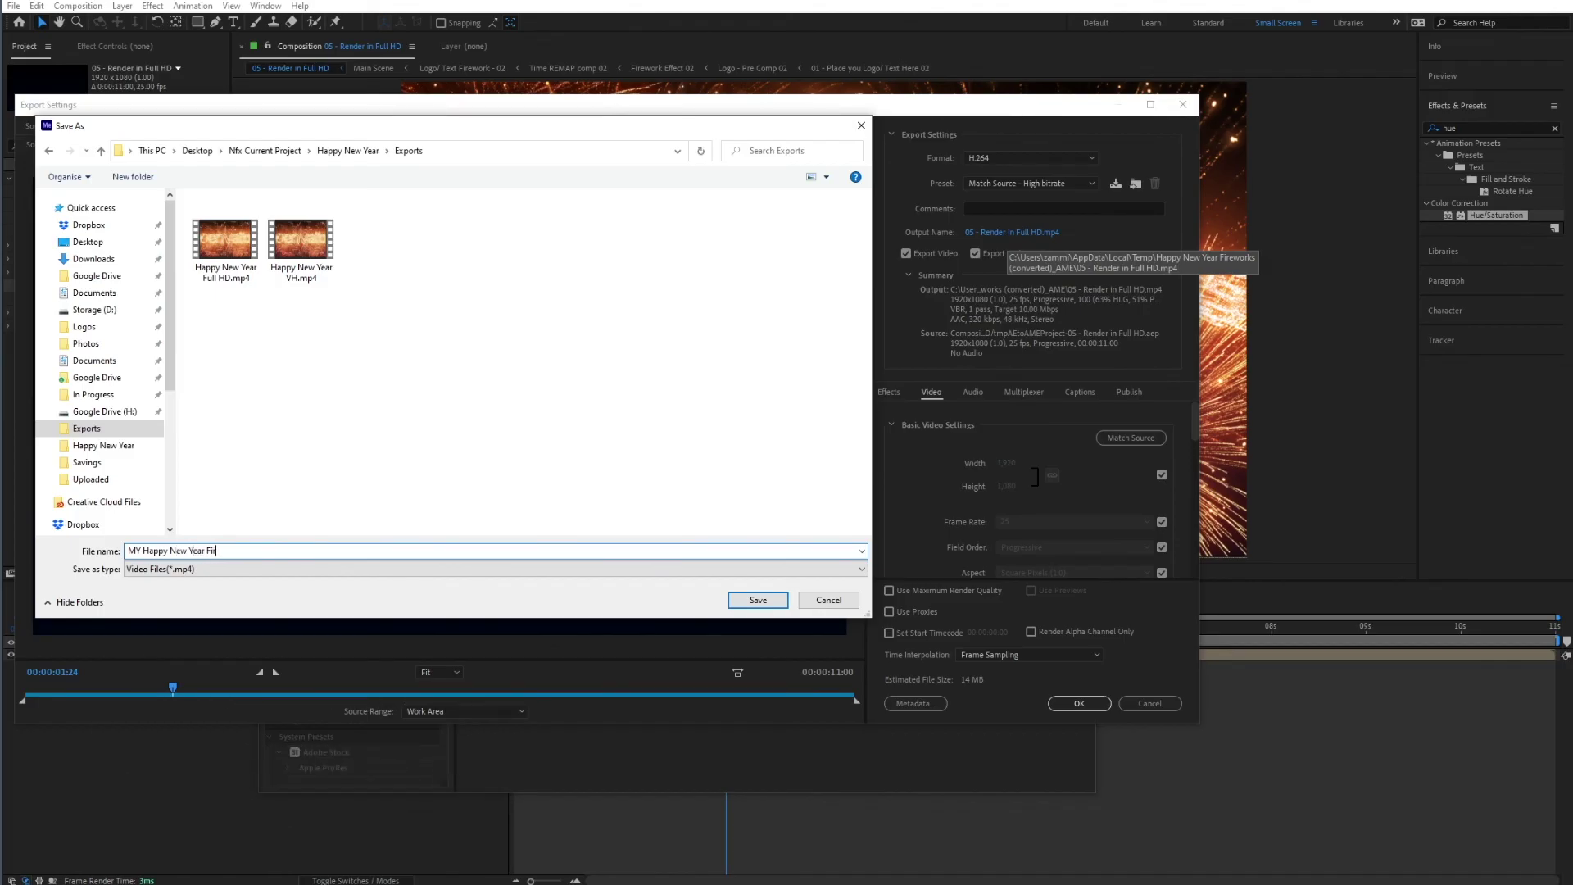
text(ework)
key(Return)
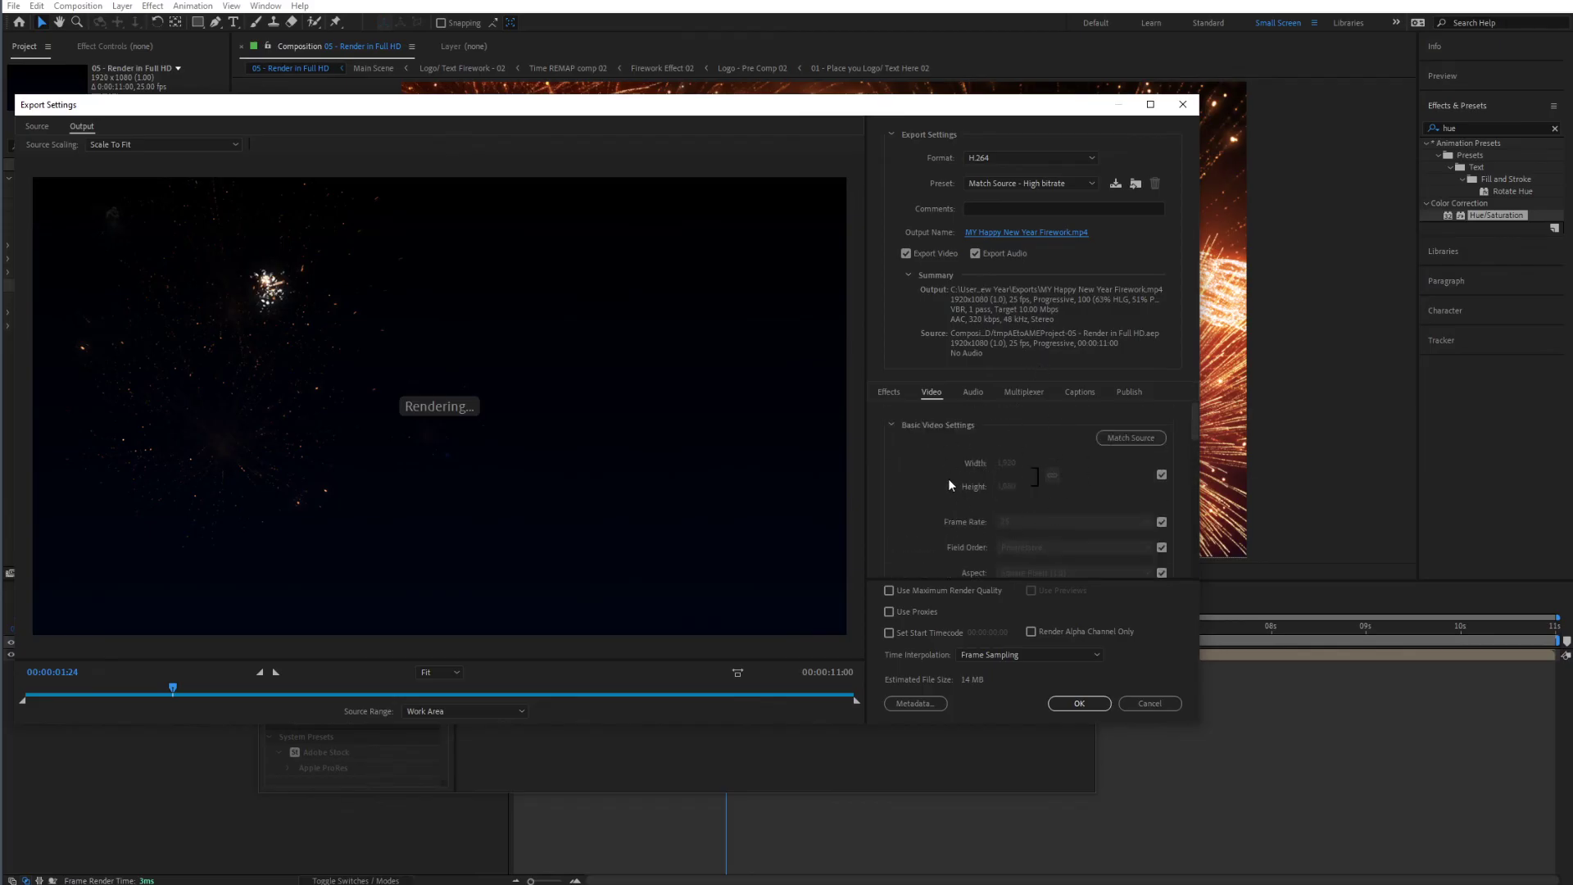
Turn on Use Maximum Render Quality and set the Target Bitrate to 50 Mbps.
scroll(931, 485, down, 3)
click(889, 590)
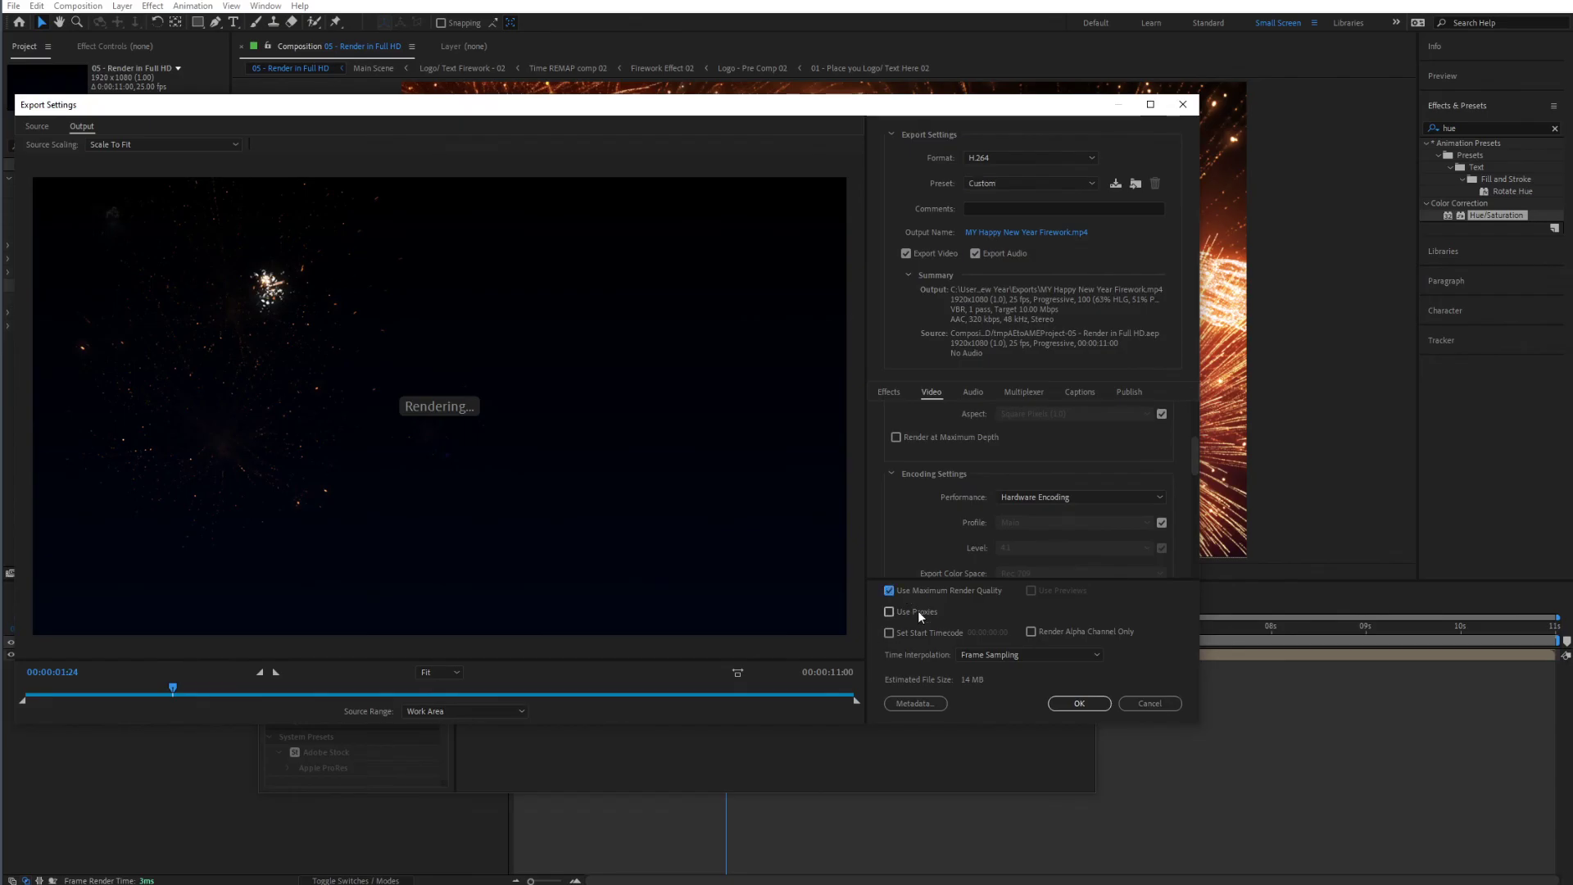
scroll(947, 561, down, 5)
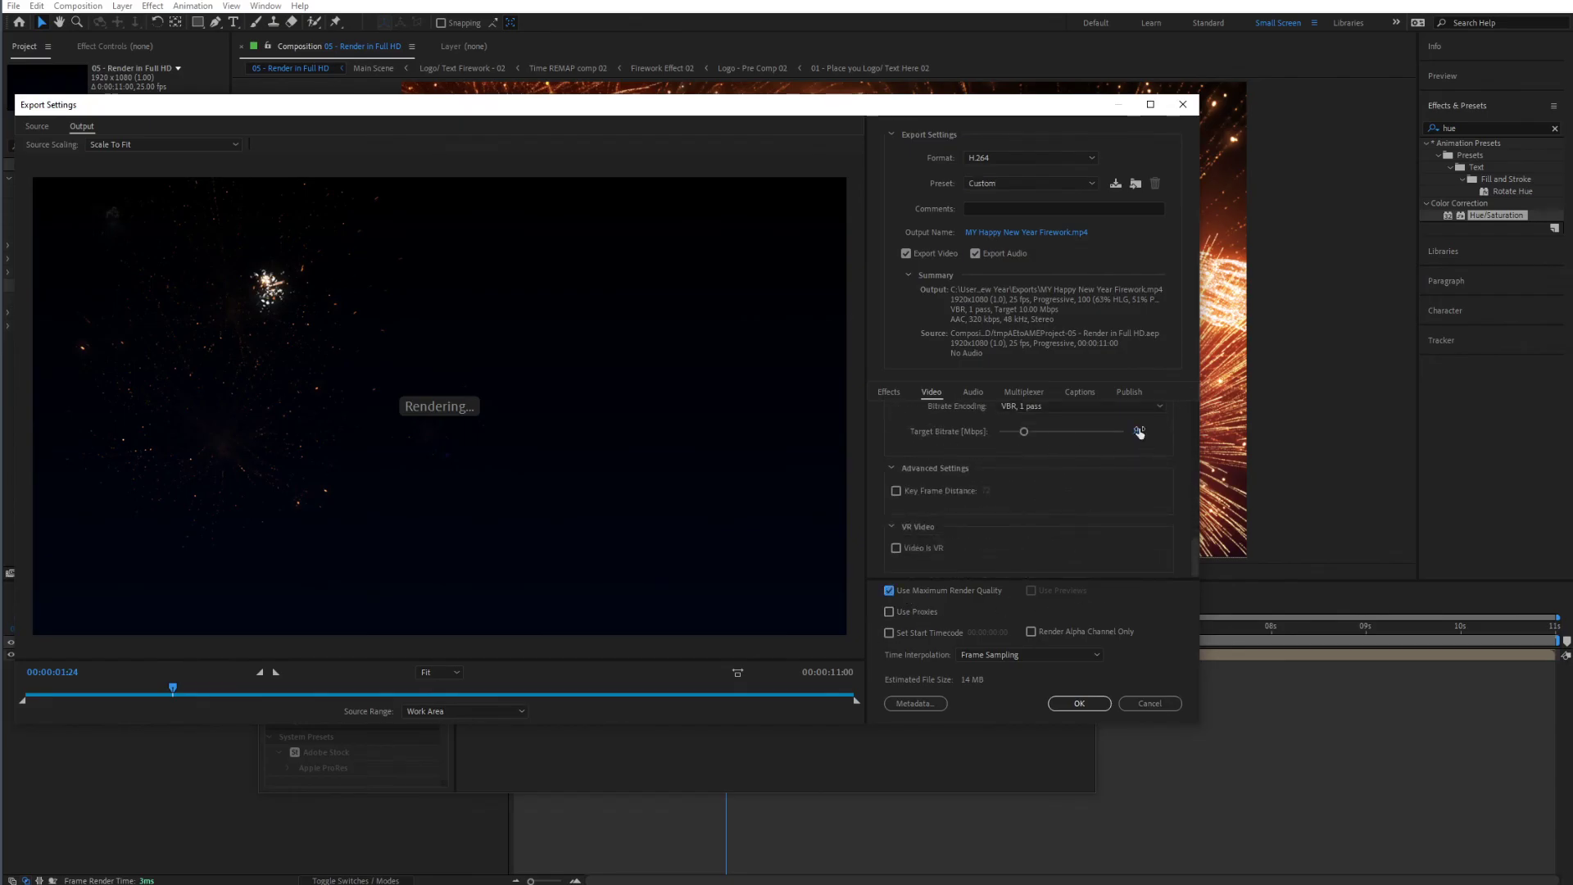
click(1137, 431)
text(50)
click(1084, 466)
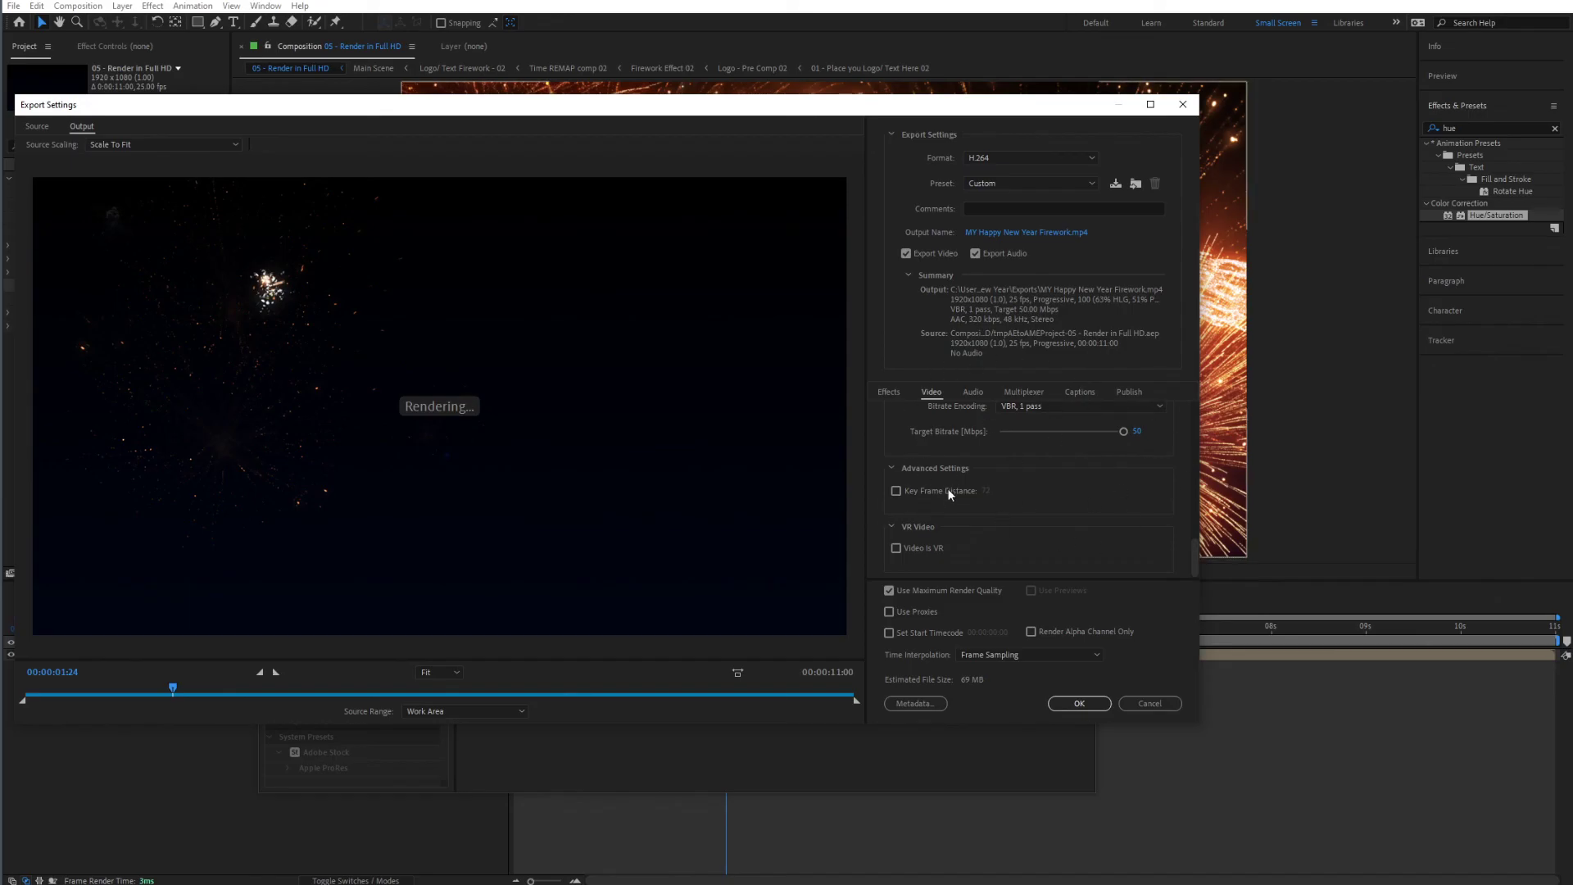
Accept the export settings and start the queue to encode MY Happy New Year Firework.mp4.
click(1078, 705)
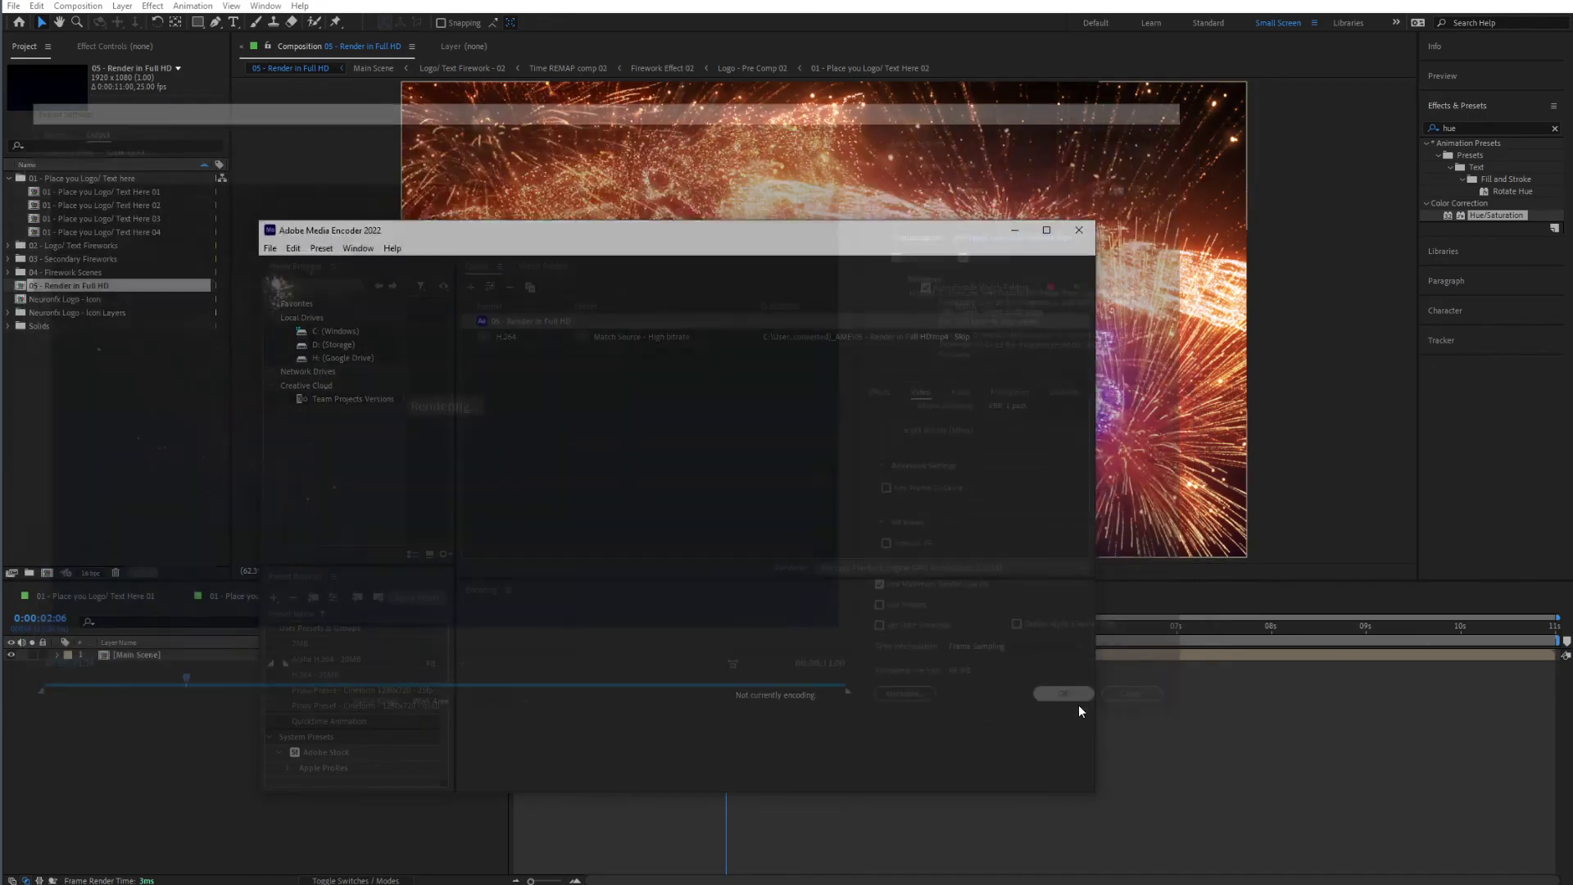
click(1076, 288)
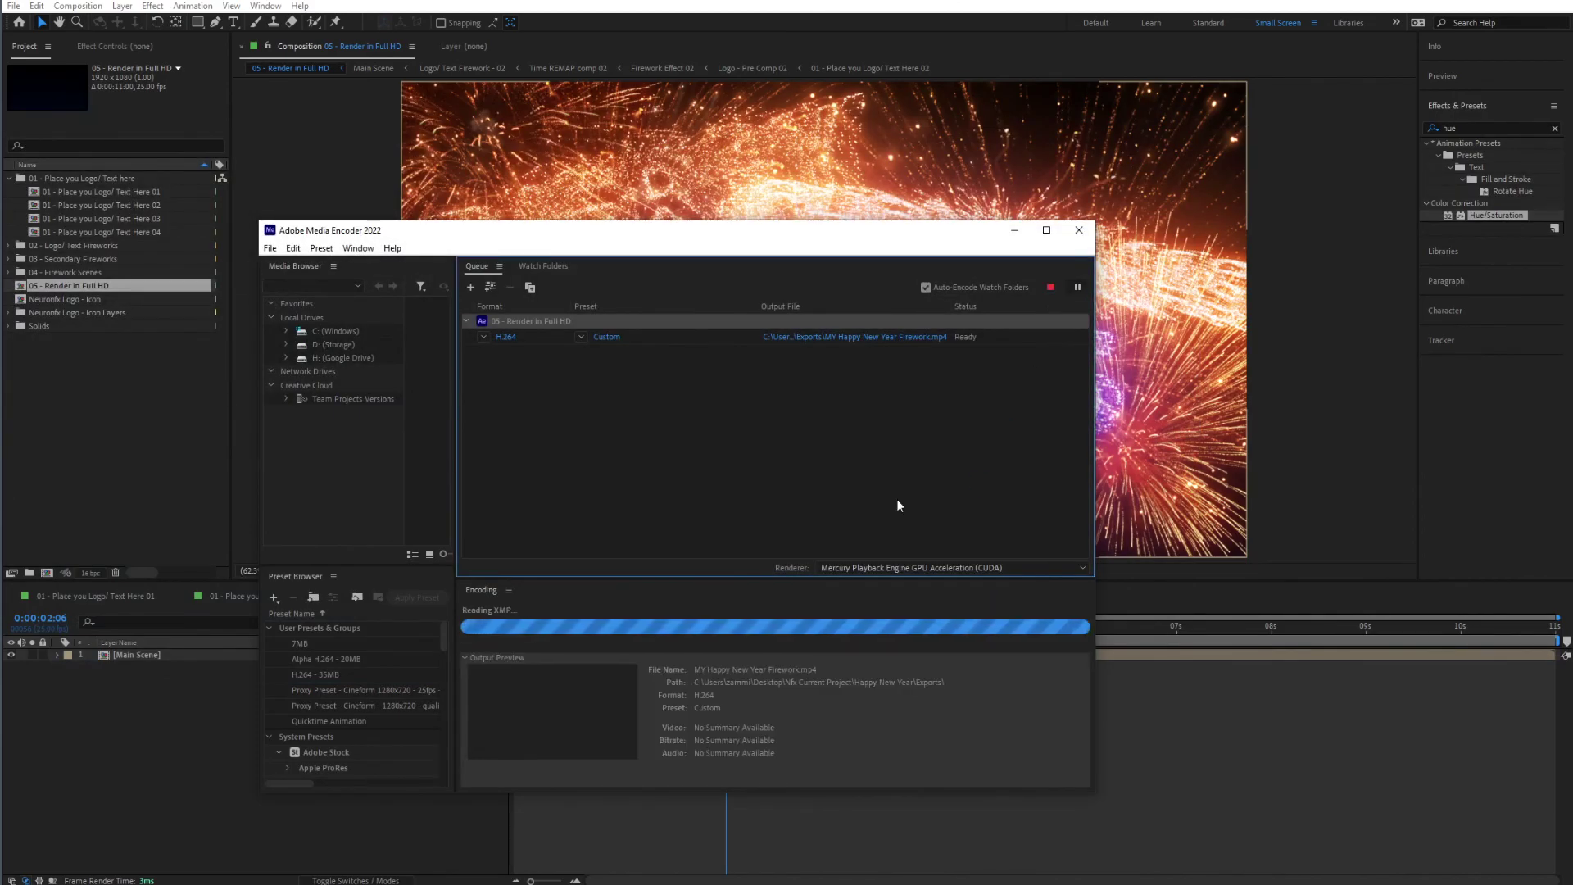